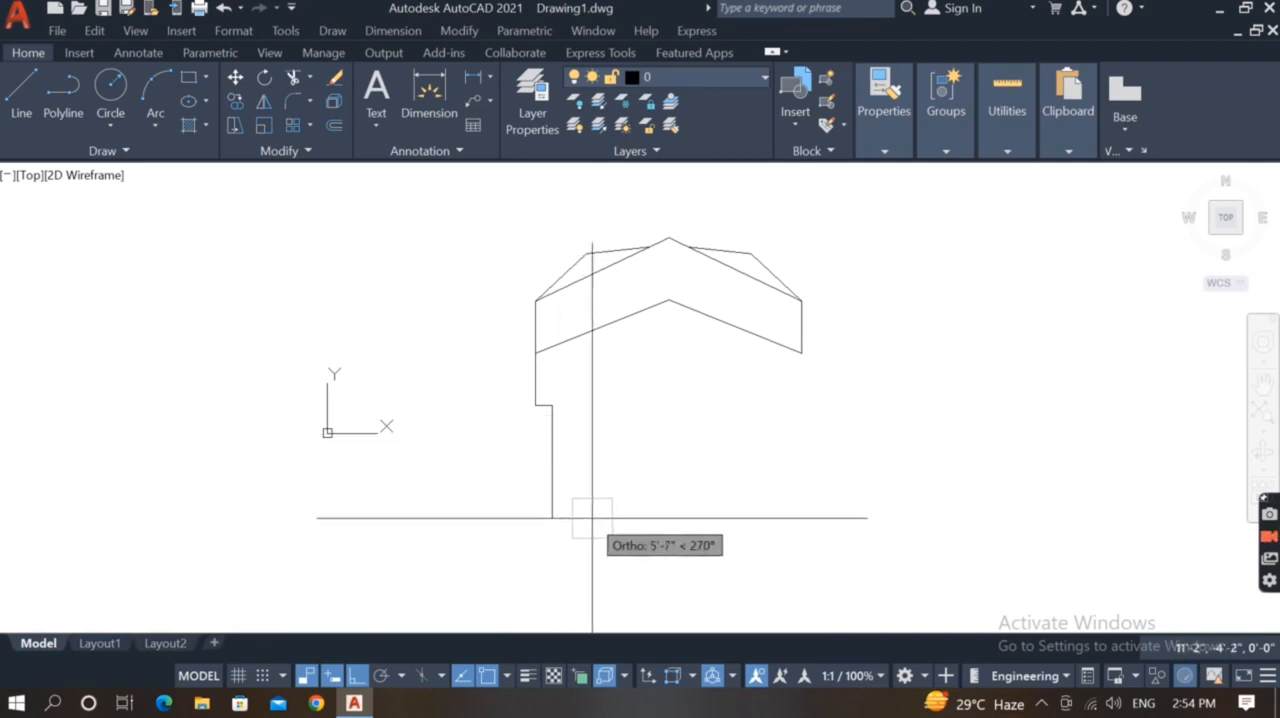
Draw the left side lock with slanted lines tapering down to a point, back up inside, and diagonally to the headband's lower edge
key(F8)
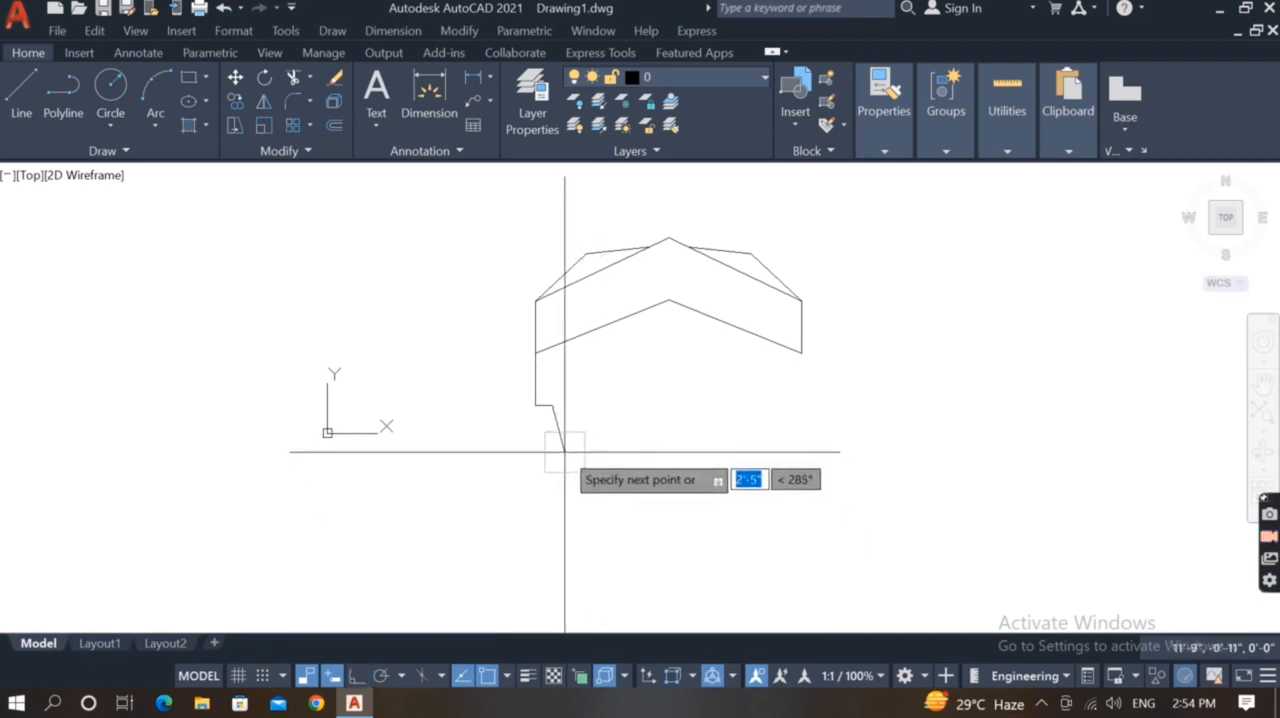
scroll(558, 452, up, 3)
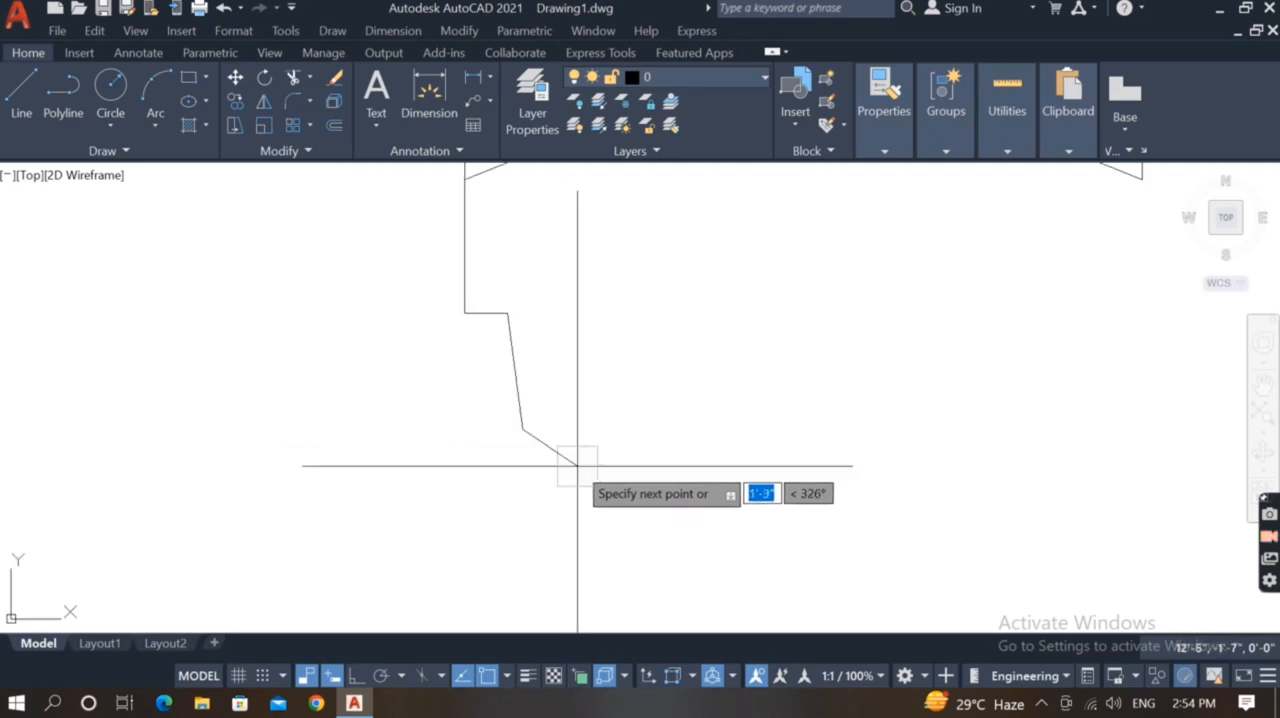
scroll(583, 466, down, 2)
click(555, 476)
scroll(549, 348, up, 4)
click(535, 391)
click(535, 297)
scroll(576, 356, down, 6)
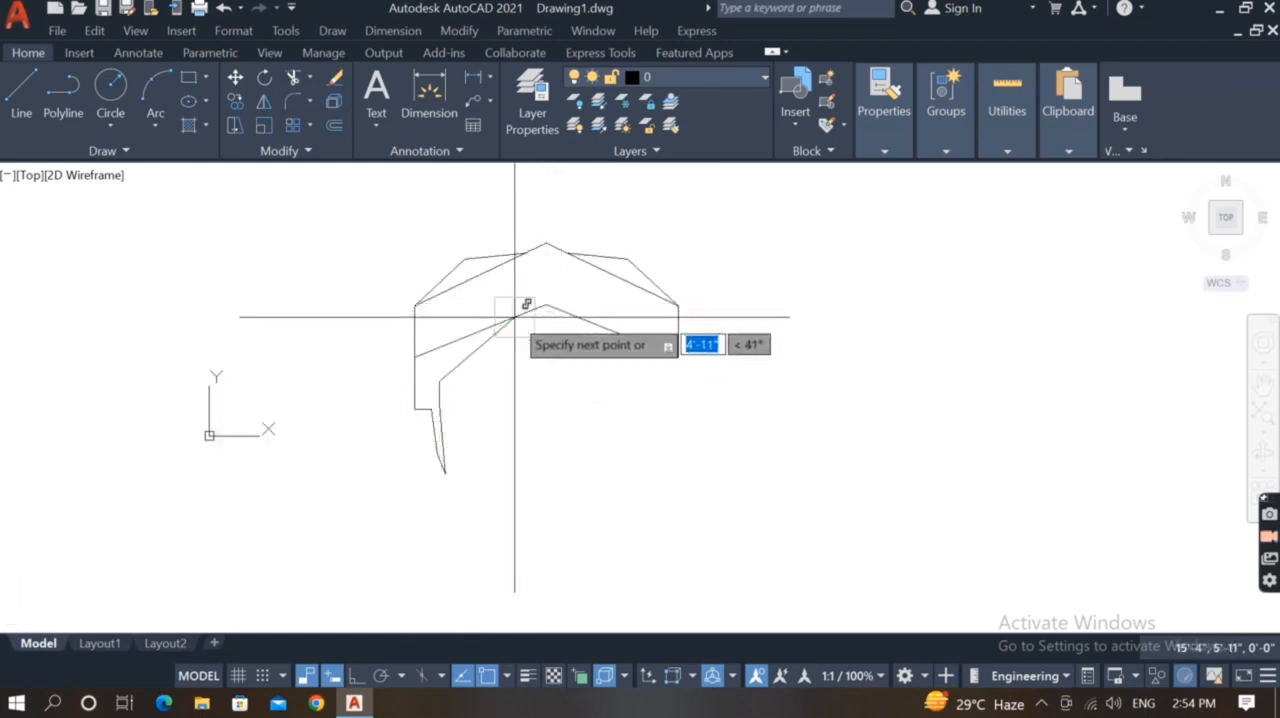
click(516, 314)
Mirror the left side lock lines about the headband's lower centre peak, keeping the originals
middle_drag(563, 370, 587, 380)
click(543, 385)
click(401, 513)
text(mi)
key(Return)
click(570, 315)
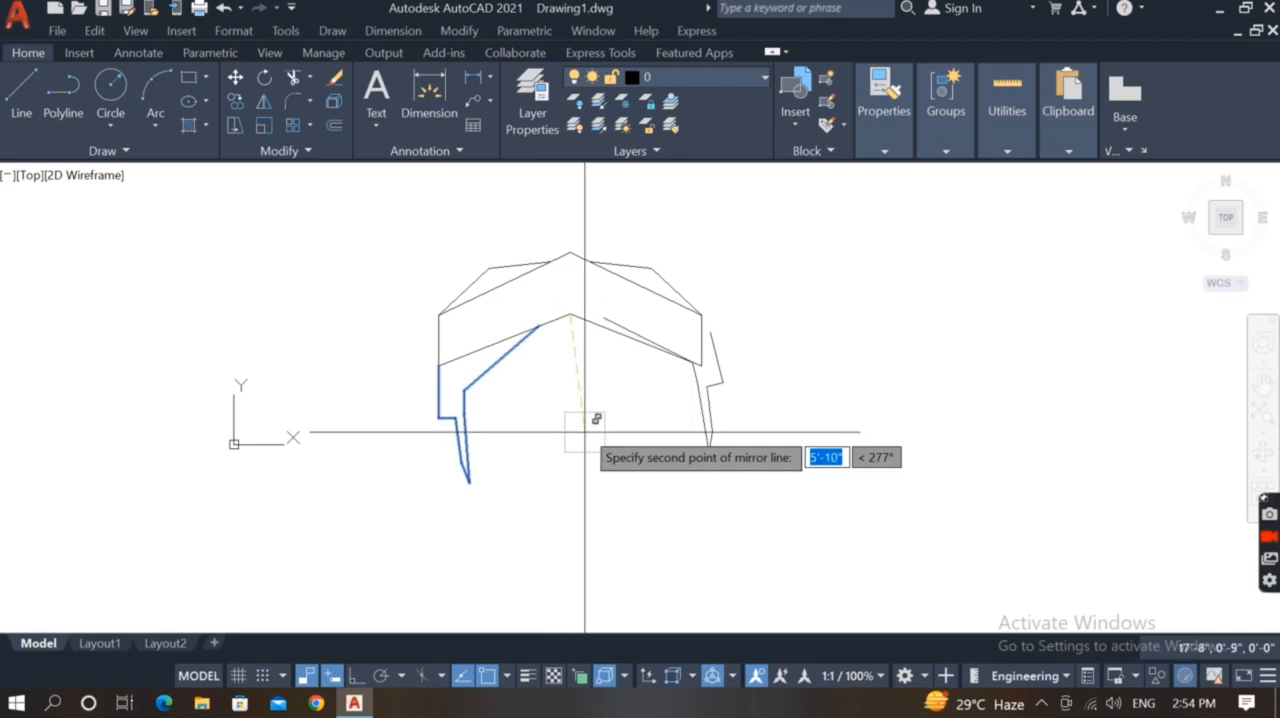
click(583, 440)
key(Return)
Draw a short slanted line about 0'-3" long inside the face's left side as the eyebrow's outer end
scroll(571, 331, up, 2)
scroll(571, 332, down, 2)
middle_drag(565, 410, 597, 403)
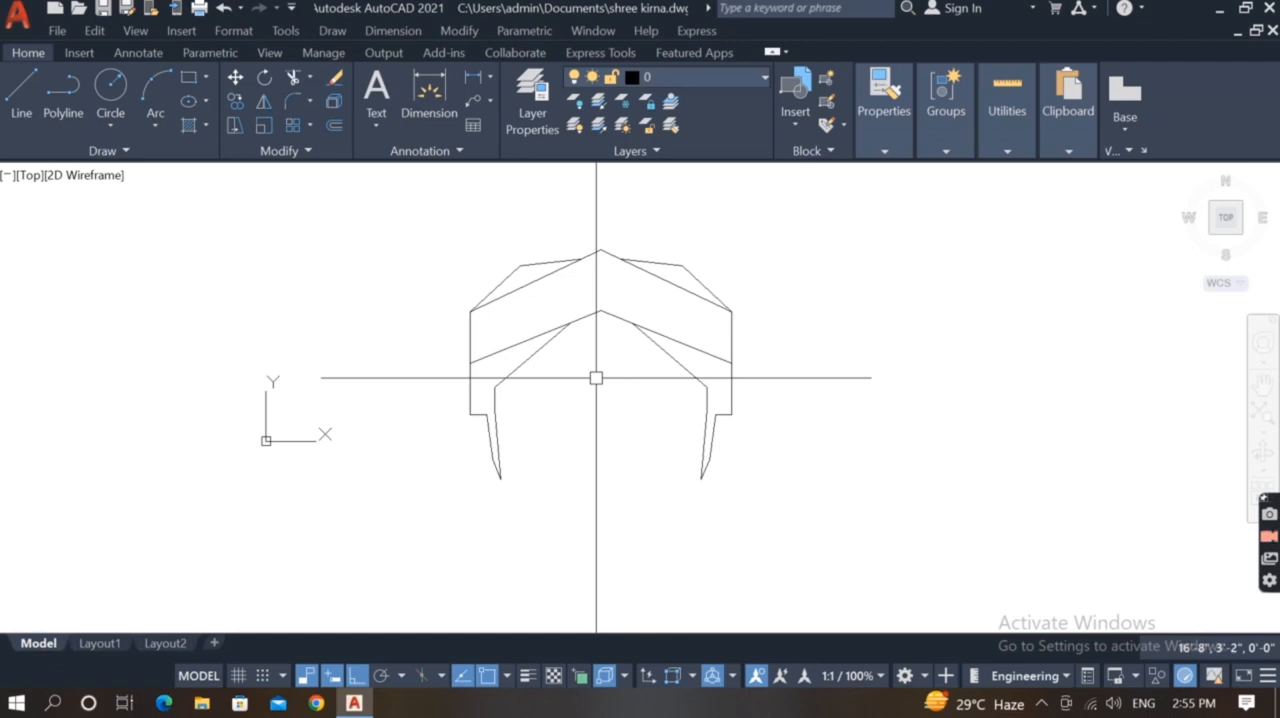
key(Return)
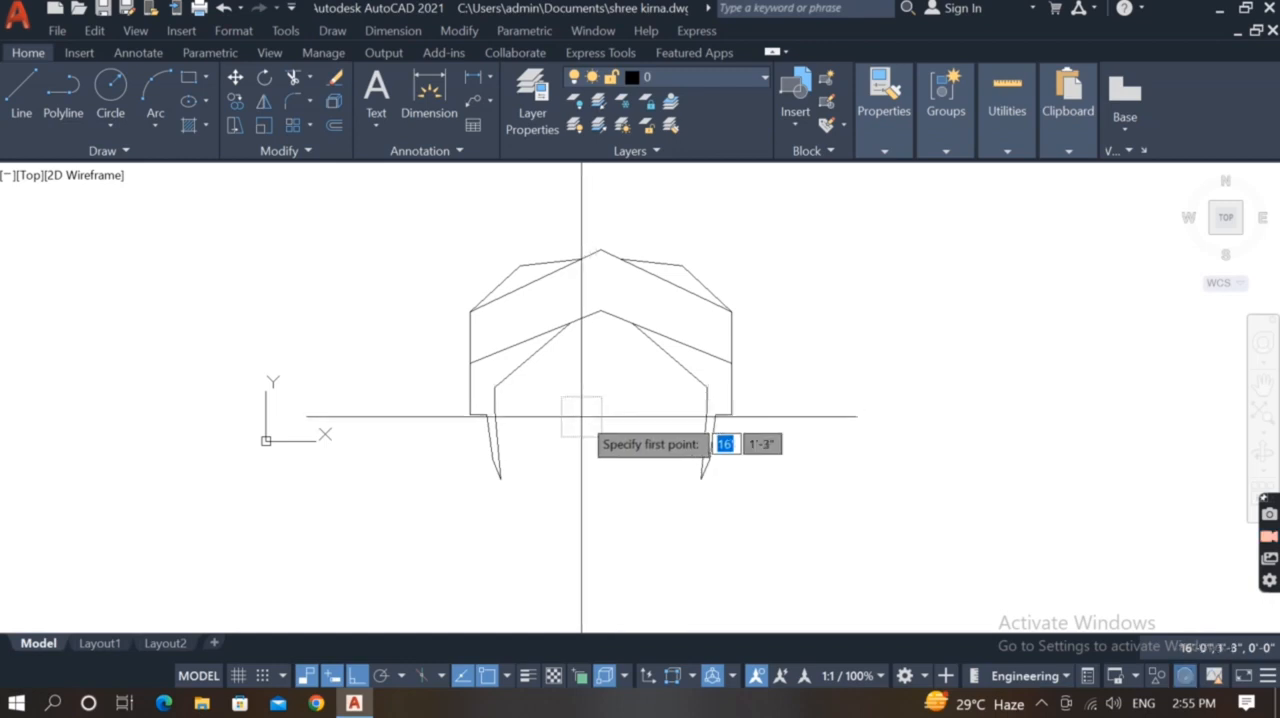
middle_drag(518, 392, 604, 377)
scroll(600, 372, up, 5)
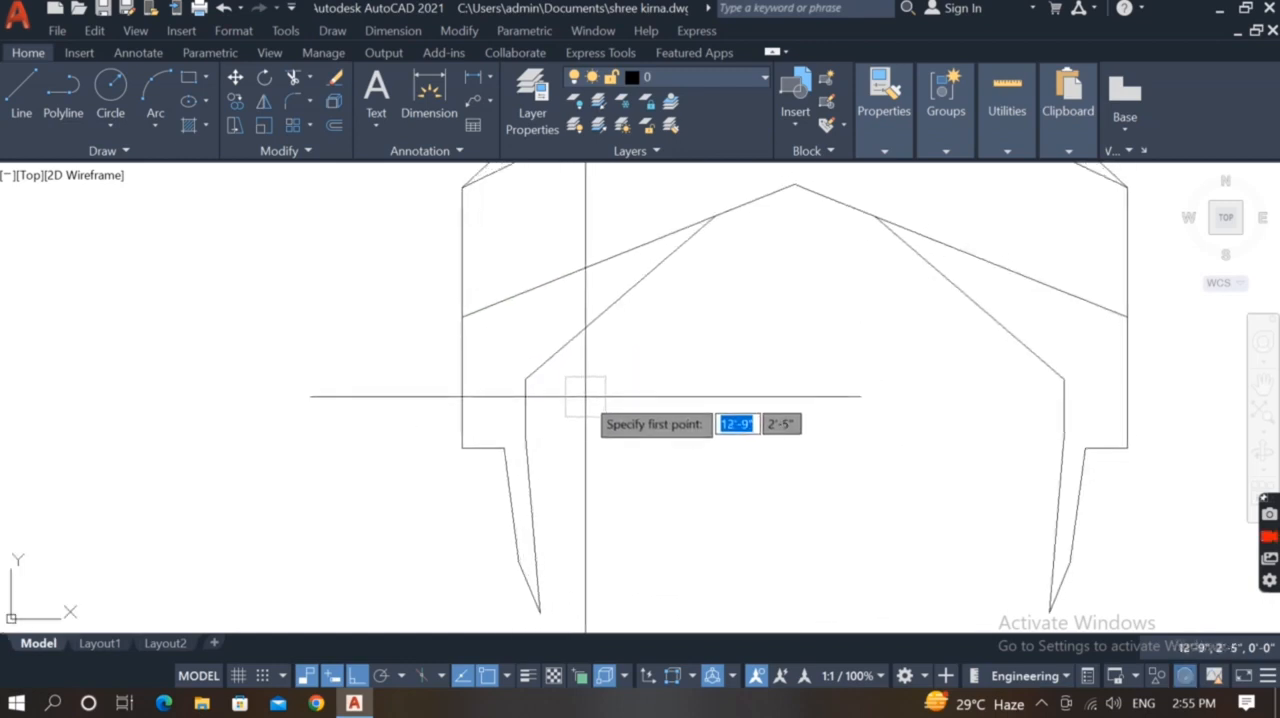
click(585, 393)
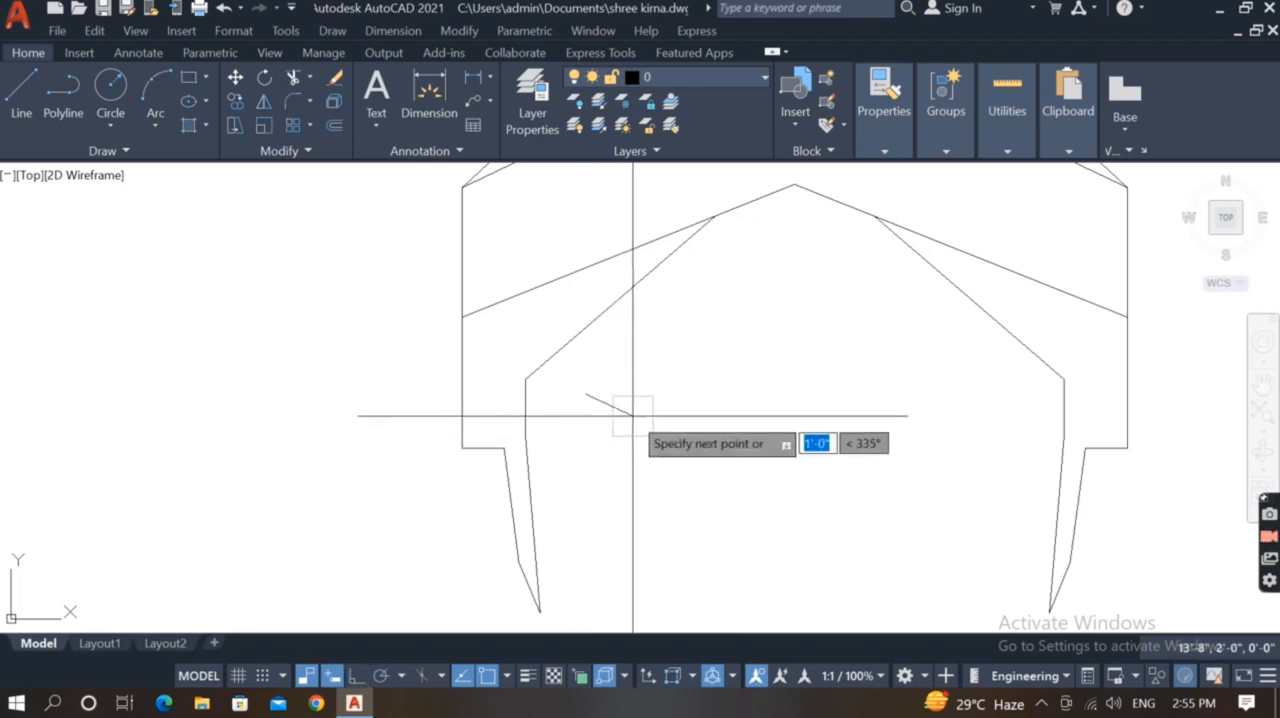
scroll(625, 412, up, 4)
middle_drag(573, 398, 638, 388)
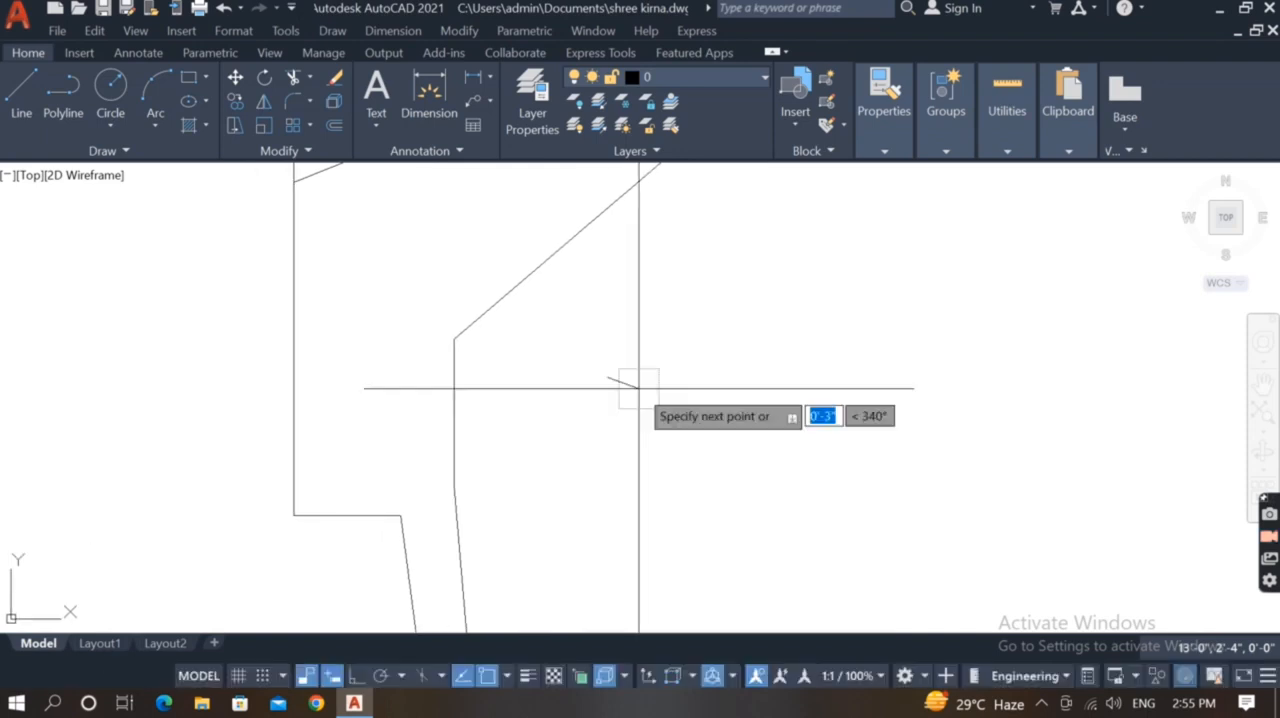
scroll(627, 398, down, 2)
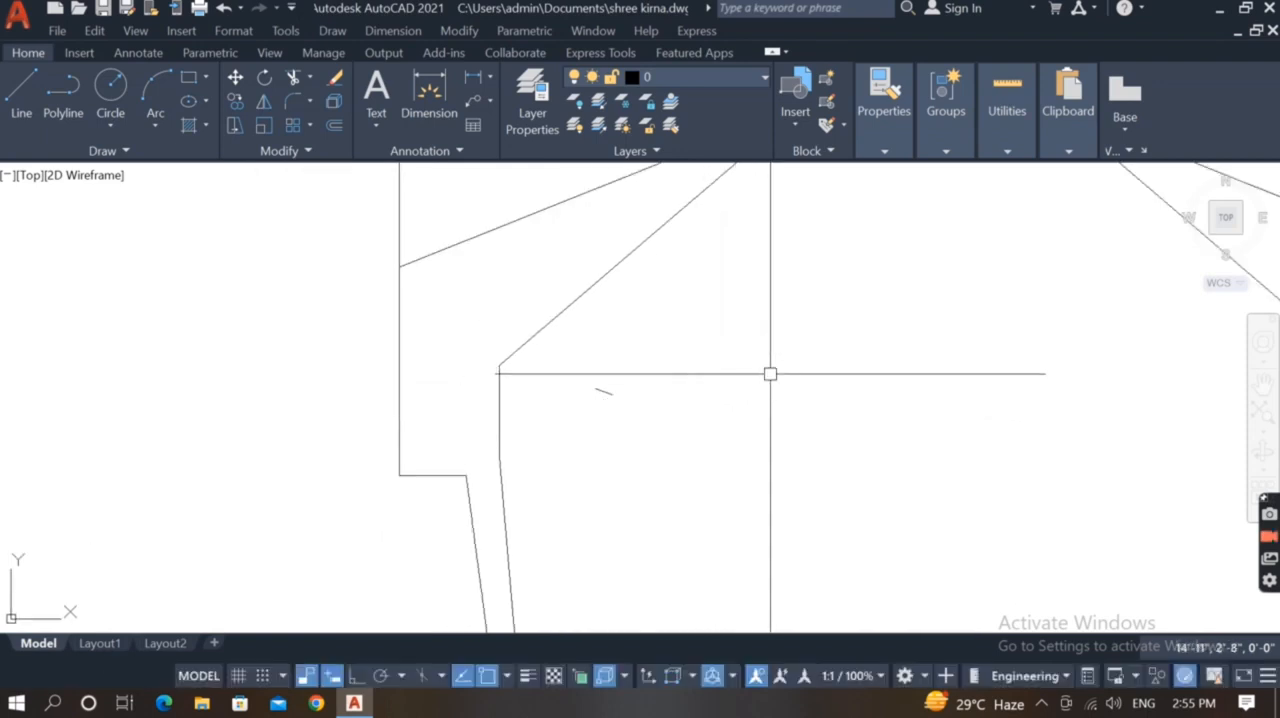
Draw a spline from the short line through the eyebrow's inner tip and back to its outer end to outline the left eyebrow
click(890, 392)
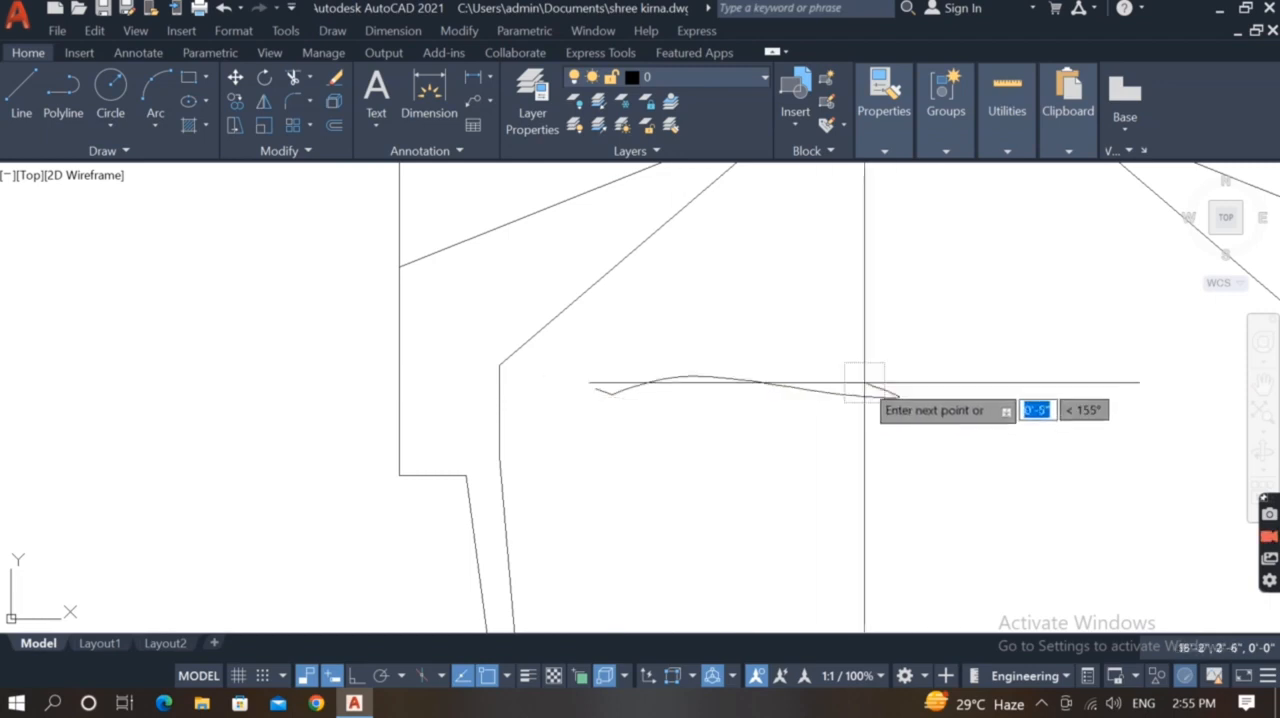
click(596, 389)
key(Return)
scroll(604, 460, down, 4)
scroll(733, 445, up, 2)
Adjust the left eyebrow's curve near its outer end
double_click(606, 400)
scroll(631, 362, up, 4)
key(Escape)
key(ctrl+z)
click(634, 401)
scroll(622, 390, up, 4)
click(609, 427)
scroll(608, 448, up, 4)
key(Escape)
scroll(640, 400, down, 8)
Mirror the left eyebrow about a vertical line through the headband's lower peak
click(690, 424)
scroll(670, 467, down, 2)
text(mi)
key(Return)
click(589, 311)
middle_drag(621, 461, 563, 496)
key(F8)
click(600, 554)
key(Return)
Move the left eyebrow slightly outward and delete the mirrored right eyebrow
text(m)
key(Return)
click(559, 558)
click(543, 557)
click(622, 453)
key(Delete)
Mirror the repositioned left eyebrow across the face's vertical centreline, keeping the original
click(505, 458)
scroll(408, 432, up, 3)
scroll(476, 451, down, 3)
text(mi)
key(Return)
click(600, 343)
click(600, 502)
key(Return)
scroll(619, 470, down, 3)
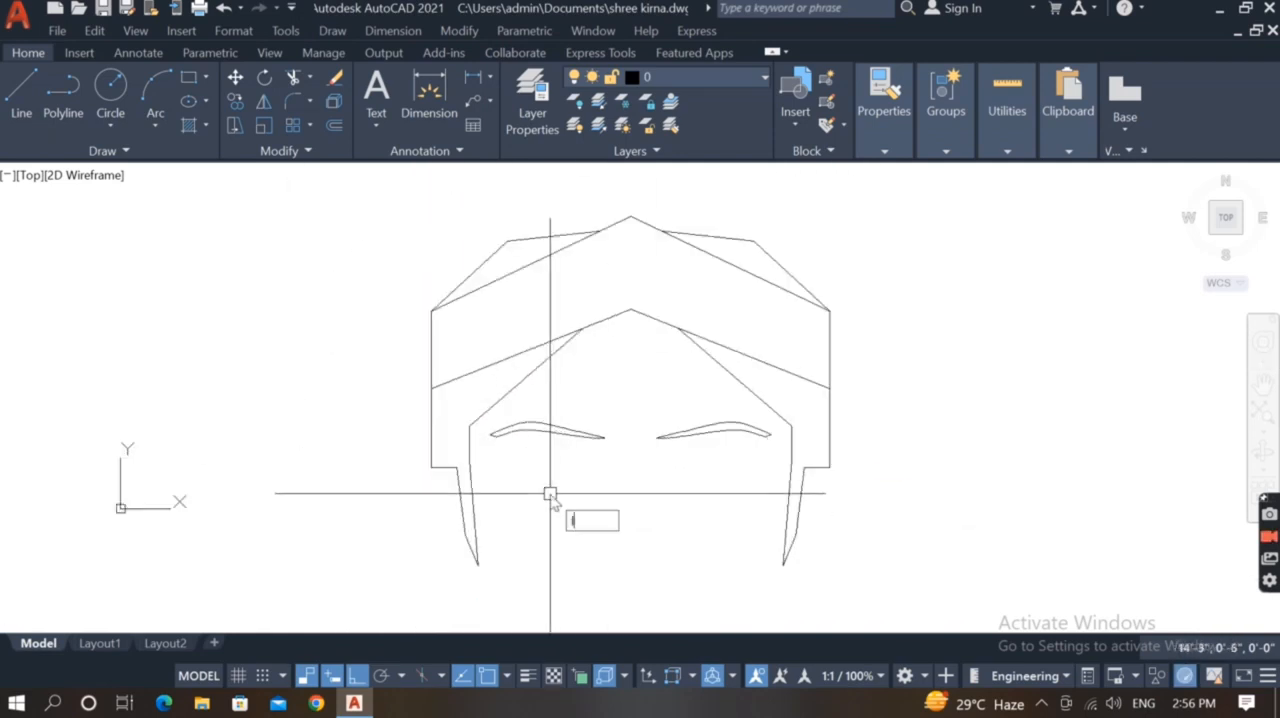
Draw the left eye's upper line: about 0'-3" horizontal, about 0'-9" diagonally down, about 1'-9" horizontal, then a short upward slant
text(l)
key(Return)
scroll(500, 460, up, 1)
scroll(543, 437, up, 2)
click(548, 443)
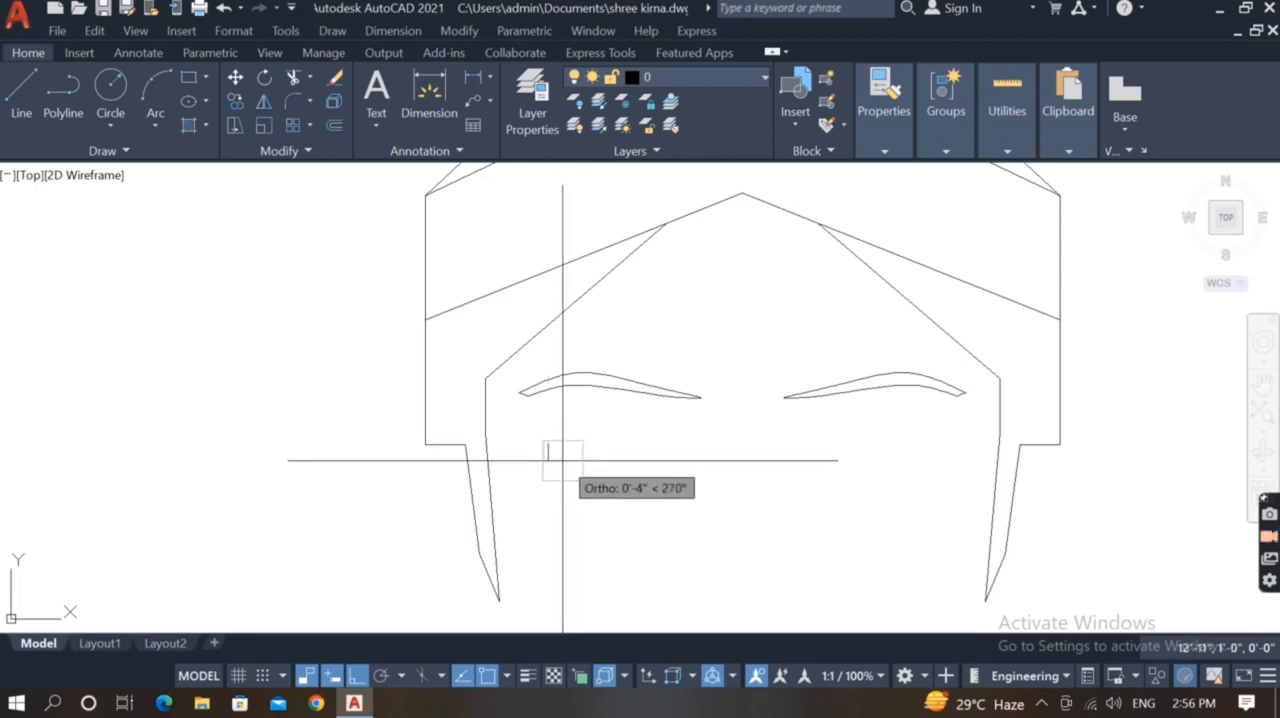
scroll(561, 459, up, 4)
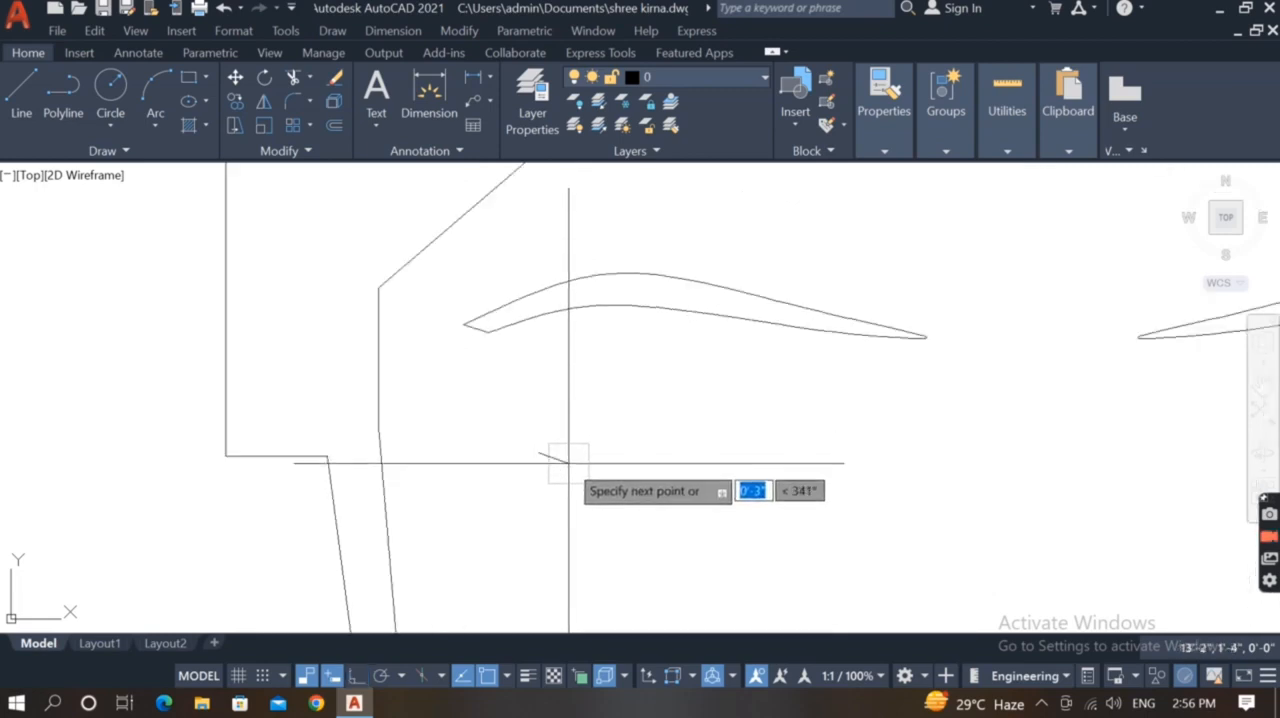
click(573, 453)
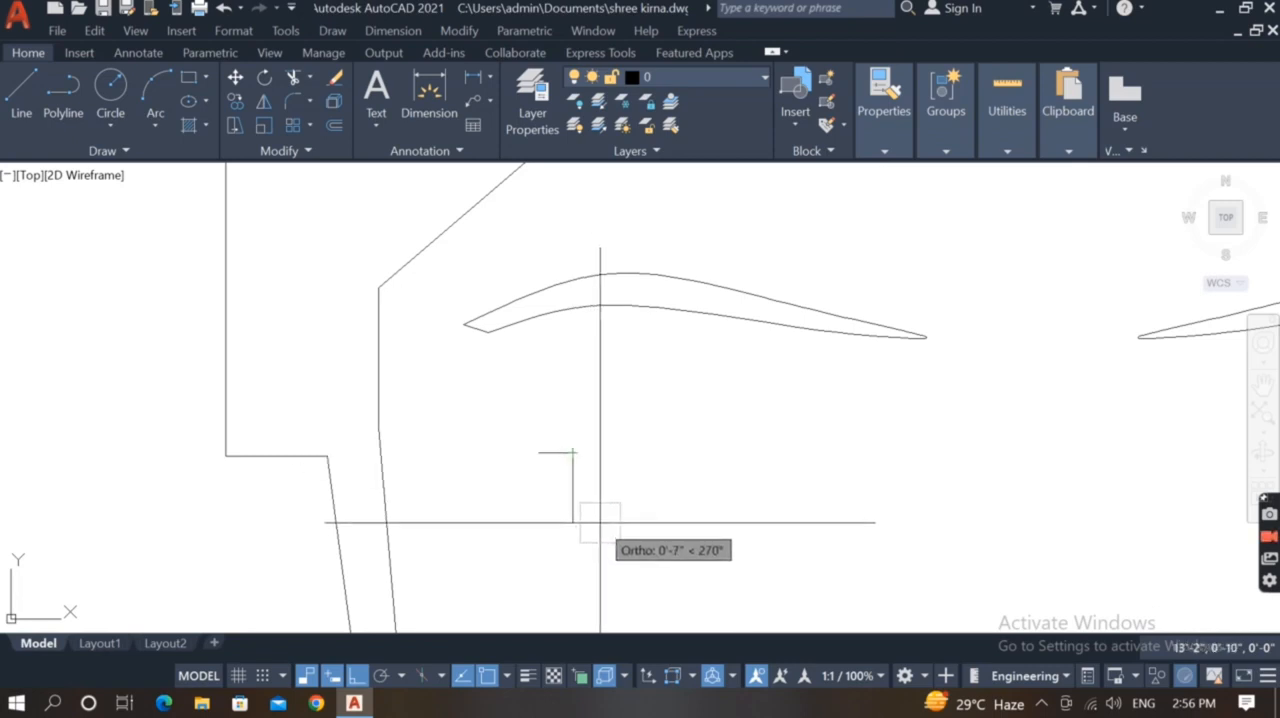
key(F8)
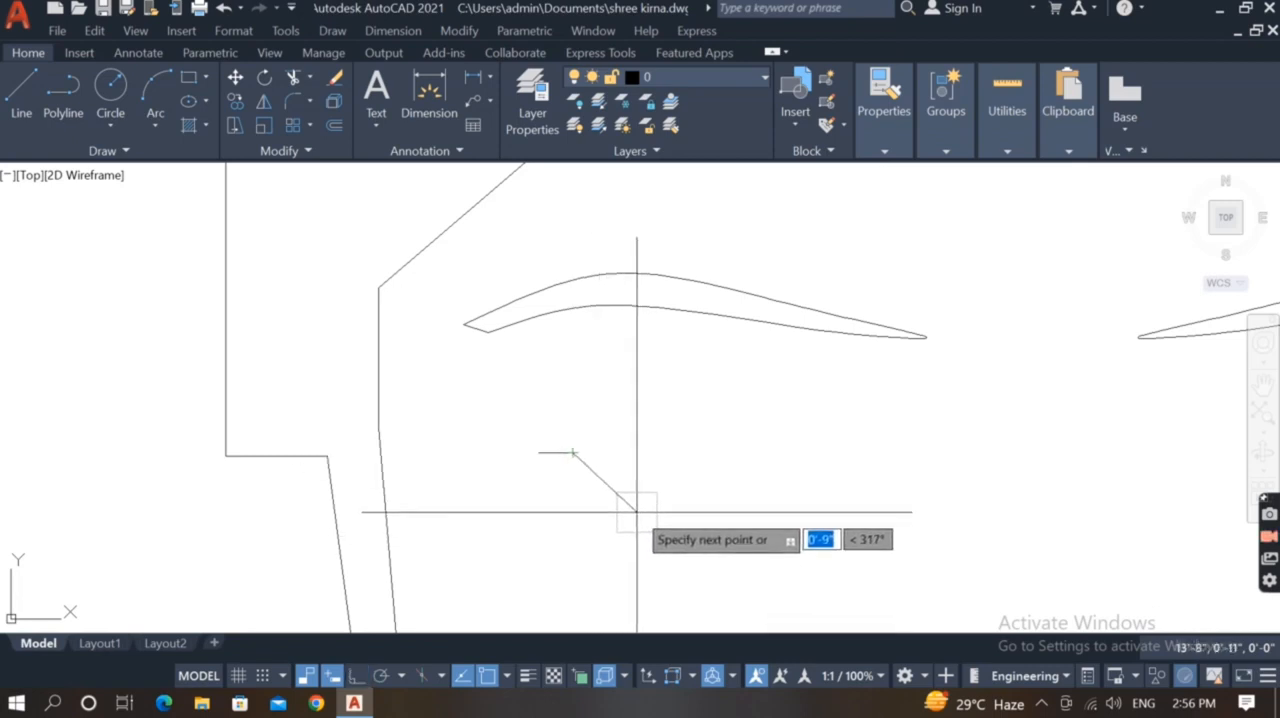
click(637, 512)
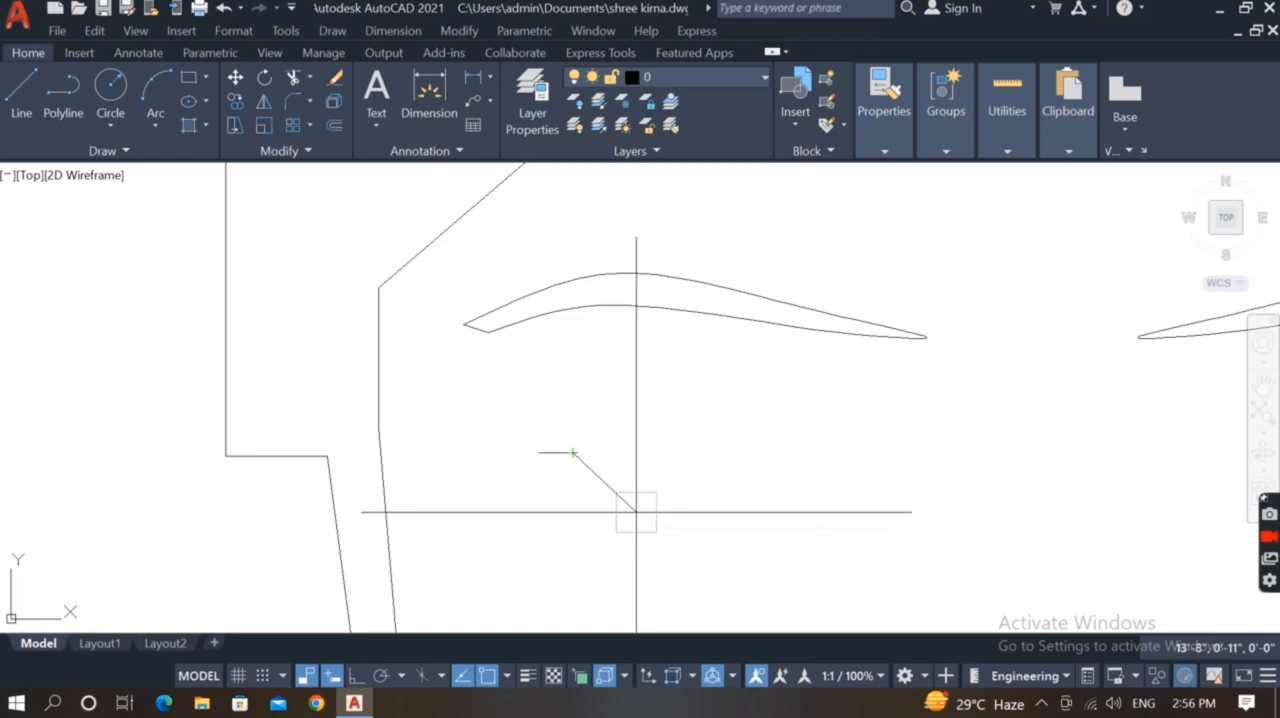
click(853, 512)
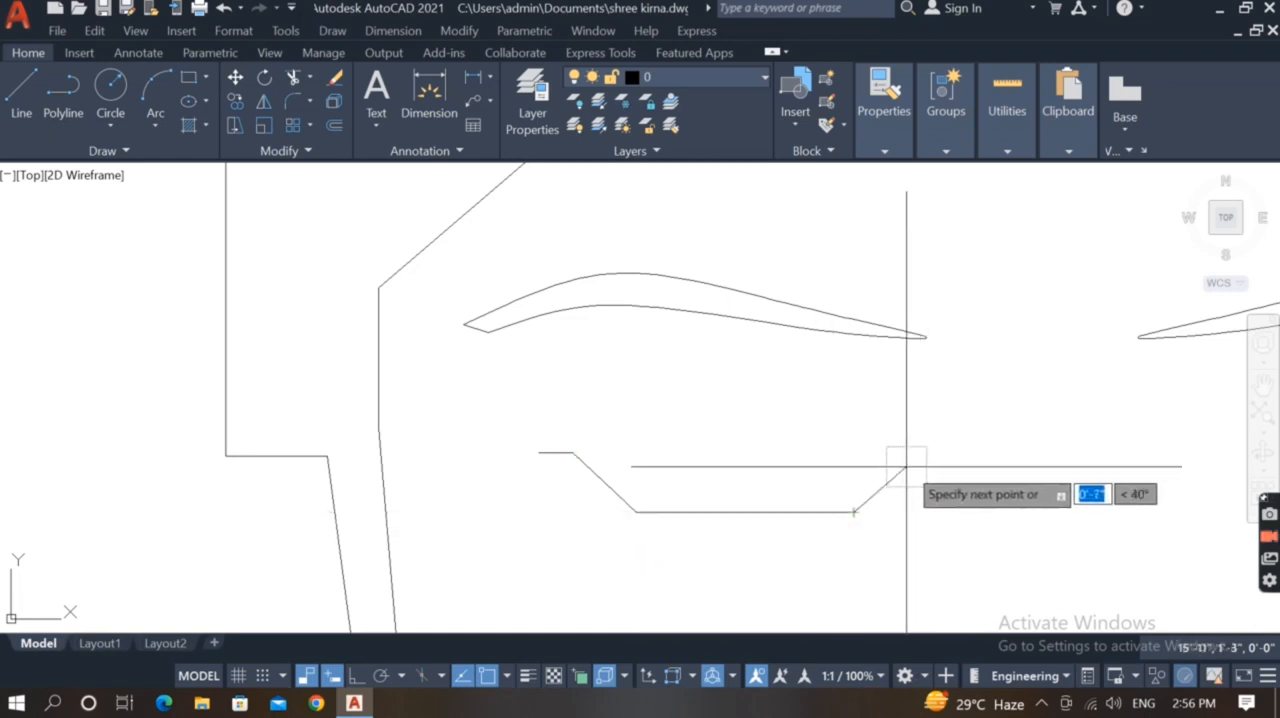
click(890, 472)
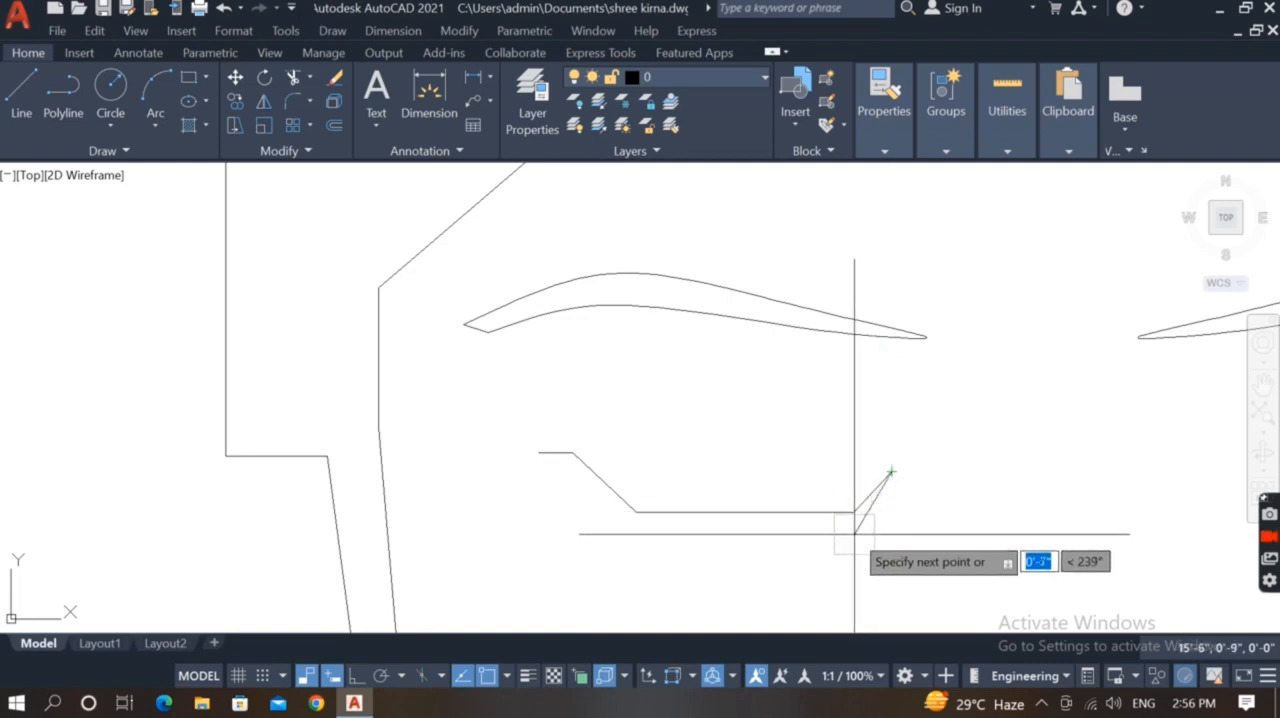
Draw the left eye's lower line about 0'-7" down, about 1'-10" back horizontally, then up diagonally to close the outer end
click(853, 534)
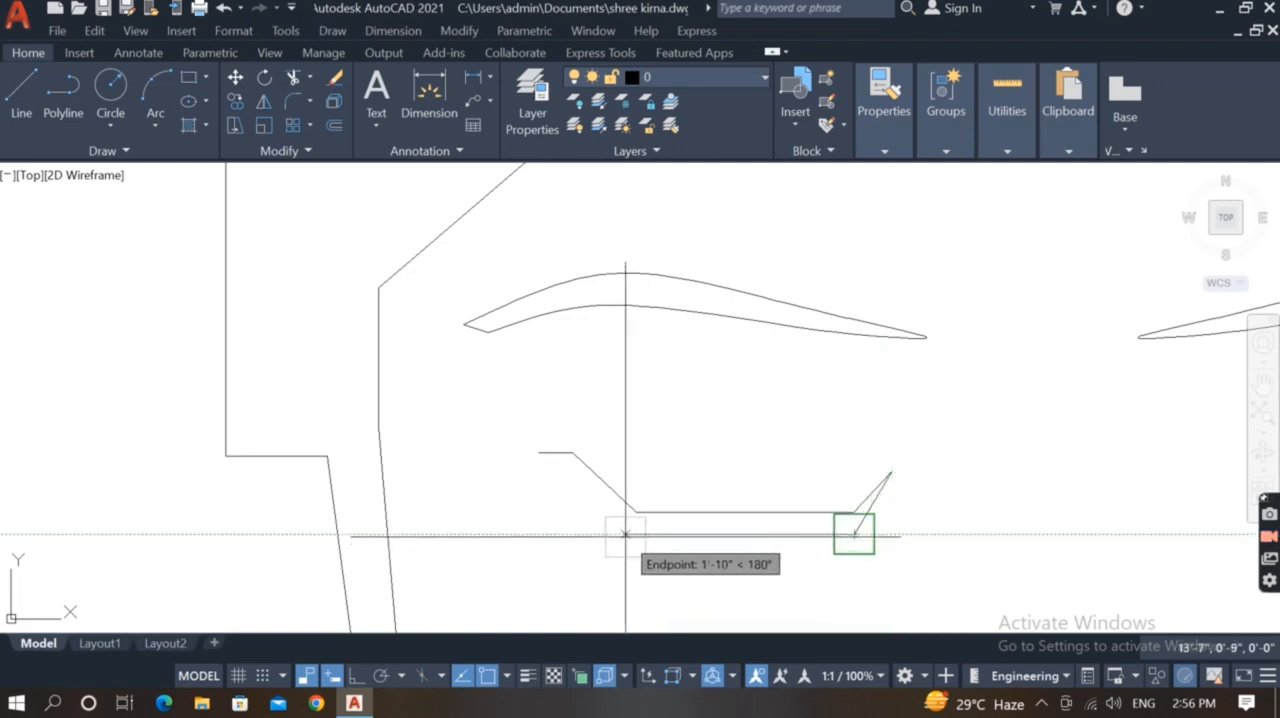
click(625, 534)
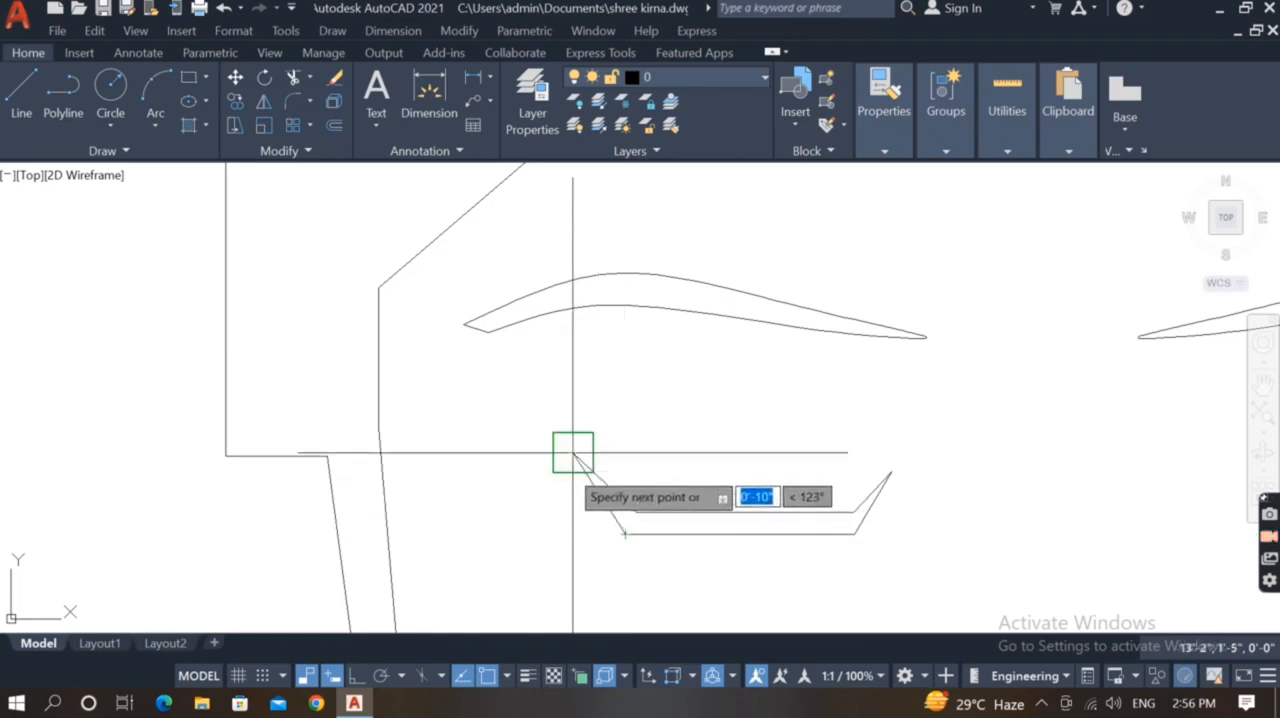
scroll(563, 477, up, 2)
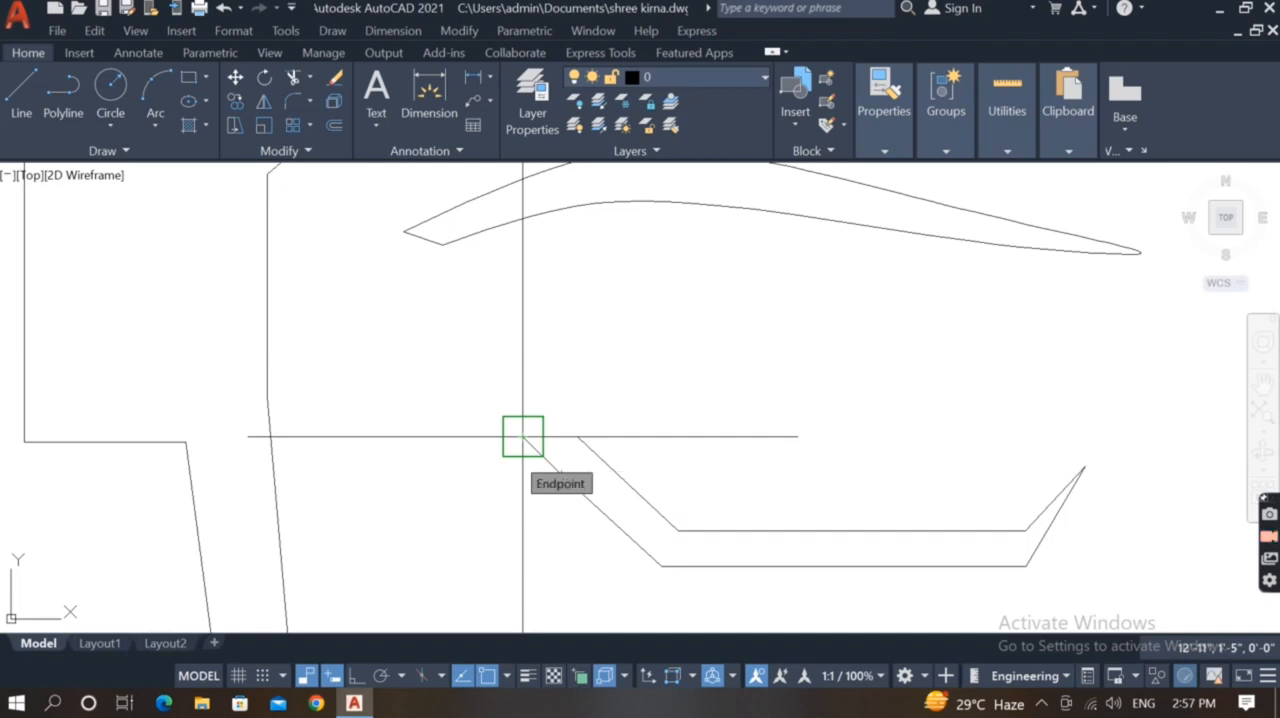
scroll(540, 458, up, 6)
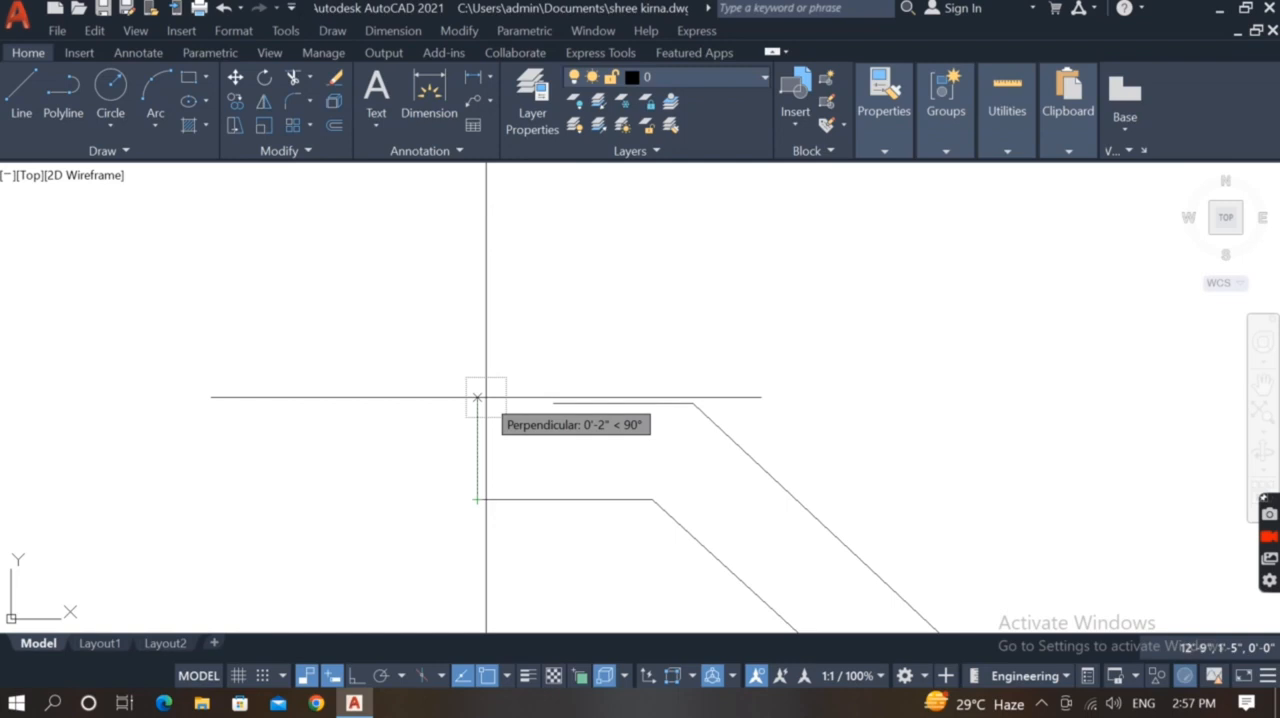
click(553, 403)
key(Escape)
Scale the left eye outline from its outer end using the Reference option
scroll(446, 468, down, 10)
middle_drag(526, 531, 489, 559)
click(580, 480)
click(397, 558)
text(sc)
key(Return)
click(411, 500)
text(r)
key(Return)
click(411, 500)
click(556, 498)
click(647, 541)
Move the left eye slightly upward beneath the left eyebrow
click(549, 481)
click(397, 545)
text(m)
key(Return)
click(516, 588)
click(523, 563)
Mirror the left eye about the face's vertical centreline, keeping the original
click(557, 458)
click(410, 538)
scroll(463, 518, down, 5)
text(m)
middle_drag(542, 552, 637, 505)
text(i)
key(Return)
click(614, 366)
click(607, 527)
key(Return)
Draw a vertical line from the headband's lower centre peak down to just above the eyebrows
scroll(600, 410, up, 2)
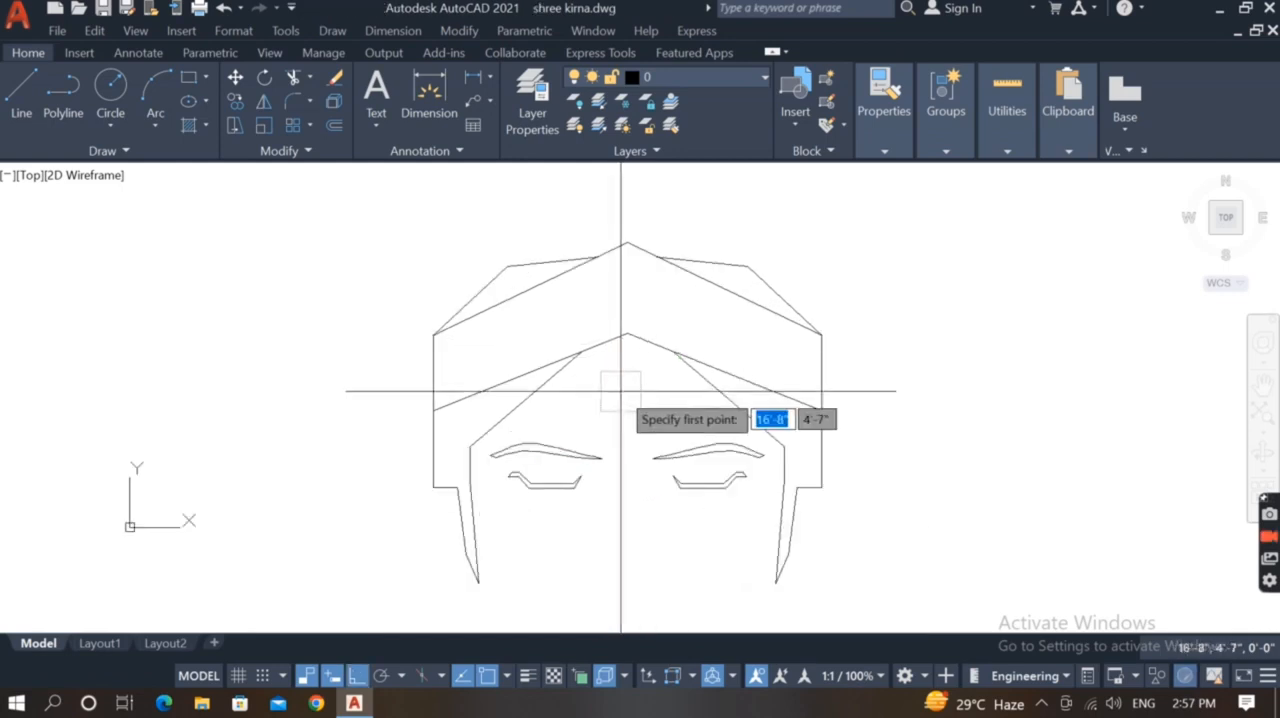
click(625, 334)
scroll(630, 440, up, 2)
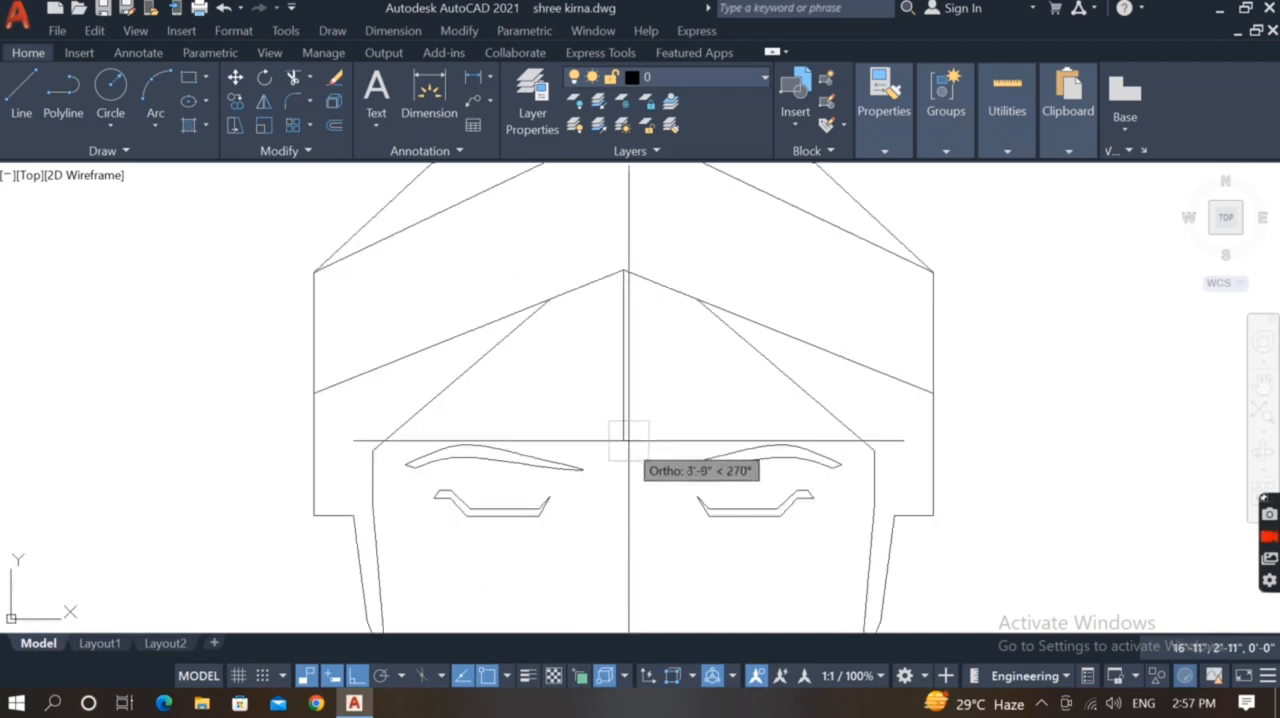
scroll(628, 440, down, 2)
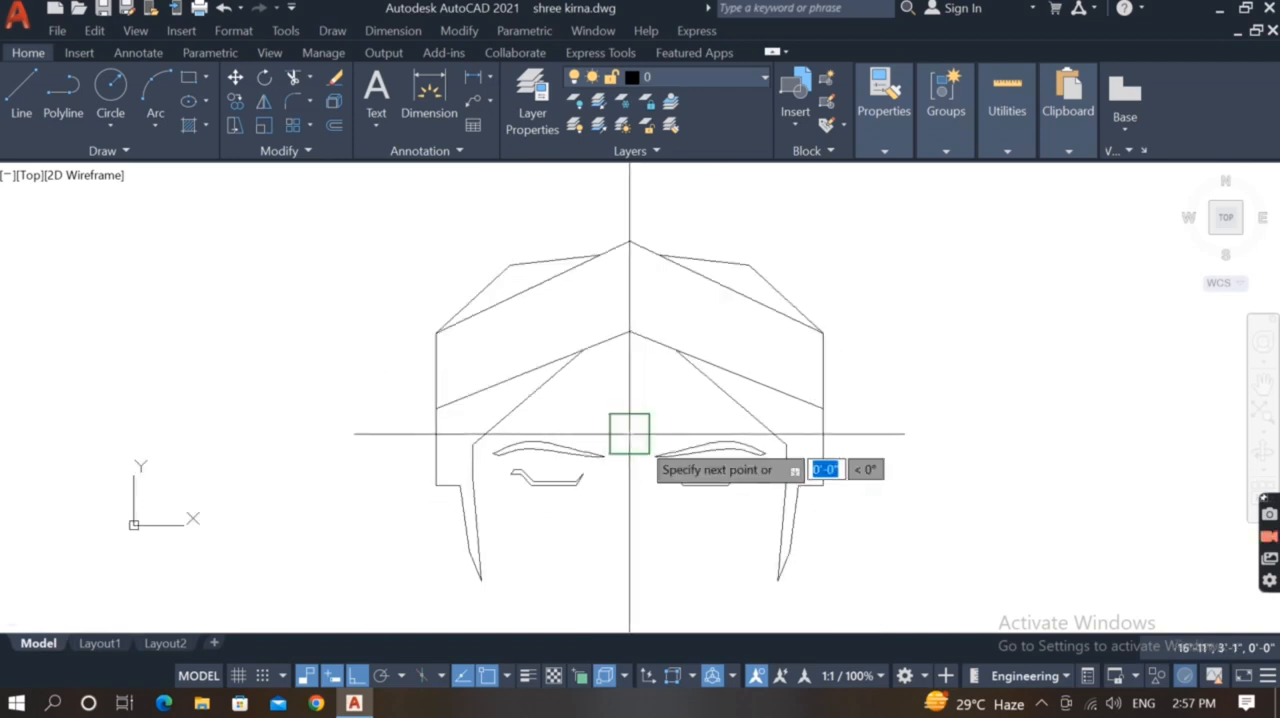
click(629, 432)
key(Return)
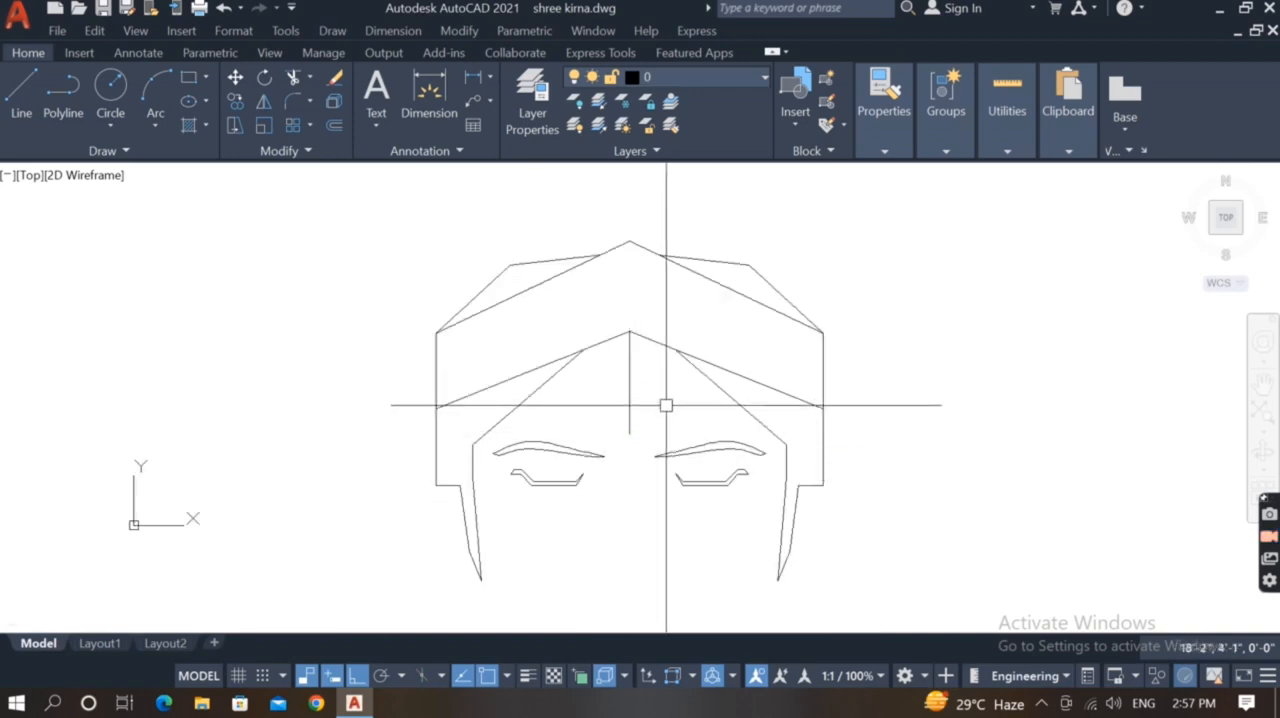
Draw the forehead mark's right outline from the centre line's lower end: about 0'-9" diagonally up to the right, then about 1'-10" vertical
key(Return)
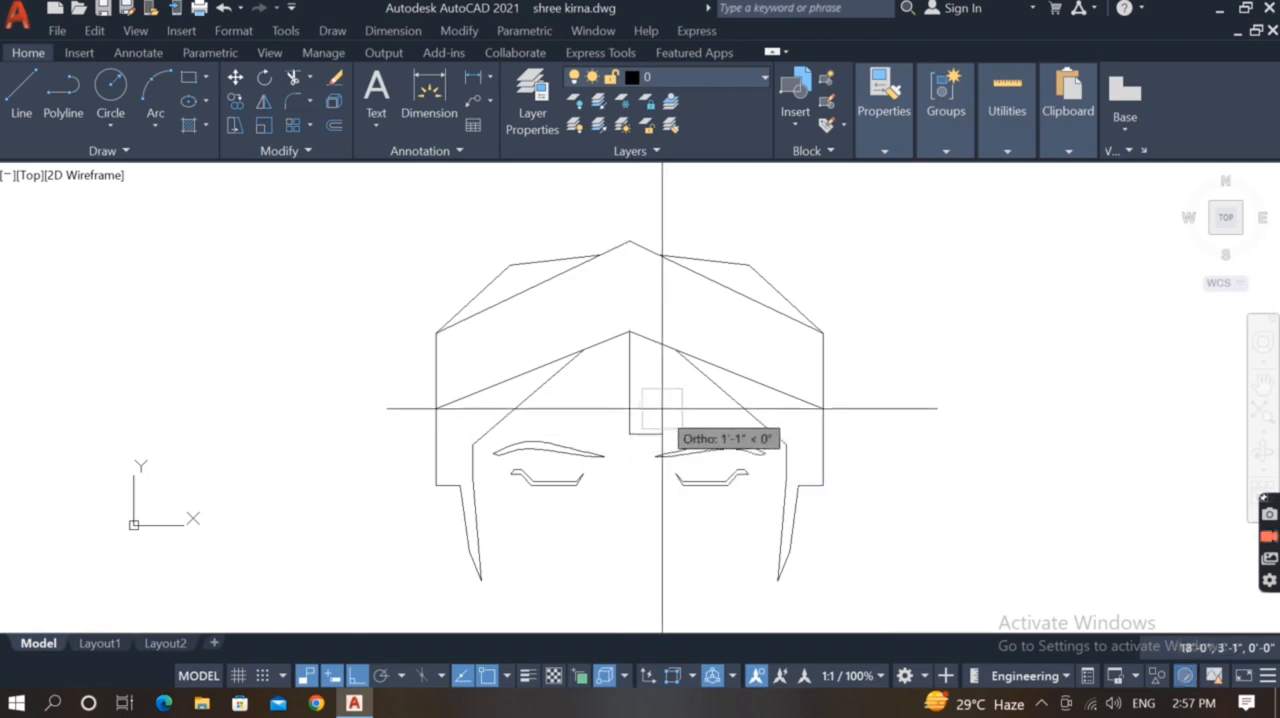
scroll(662, 407, up, 2)
key(F8)
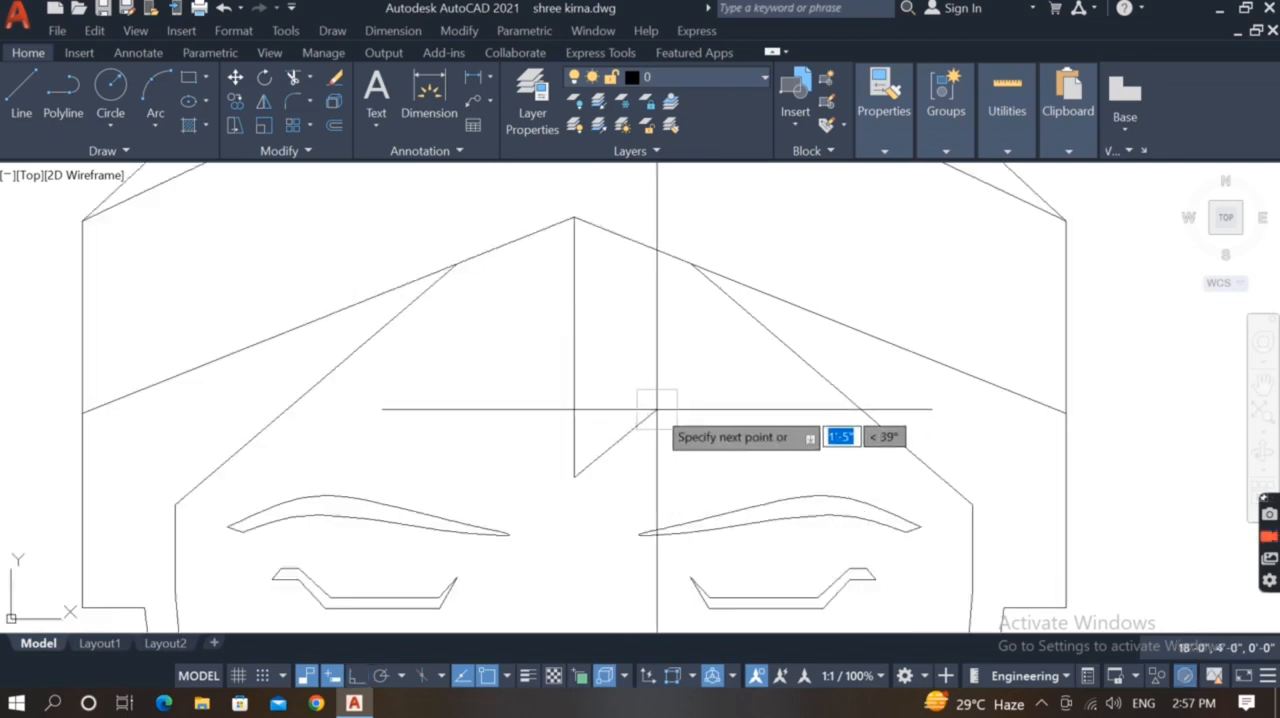
click(618, 445)
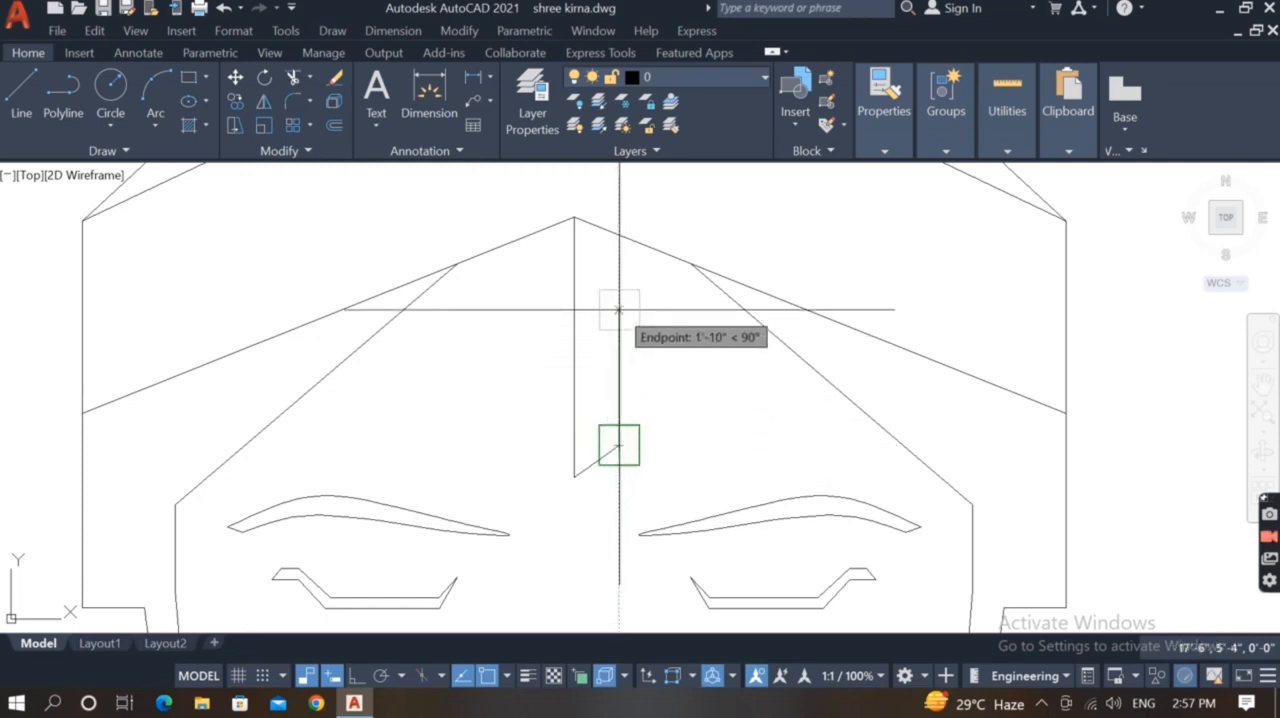
click(637, 274)
Add a short pointed tip flaring outward at the upper end of the forehead mark's right outline, folding back to its inner side
scroll(633, 285, up, 2)
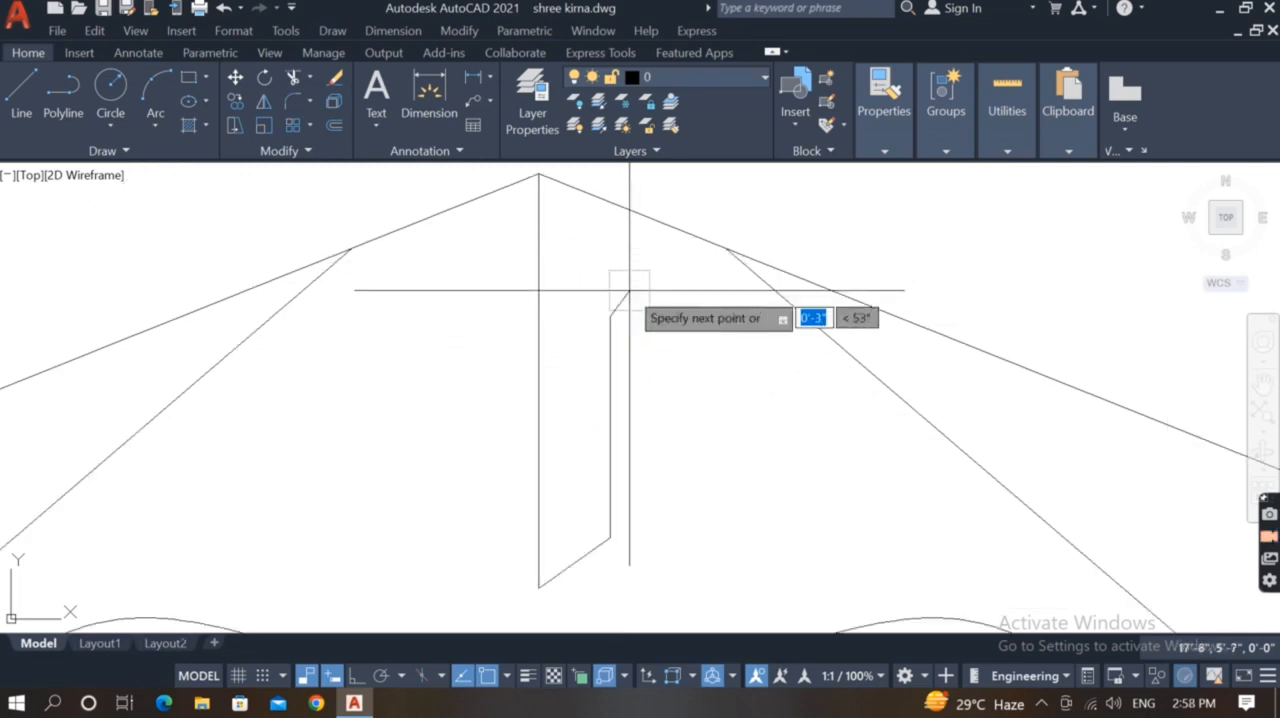
scroll(588, 302, up, 2)
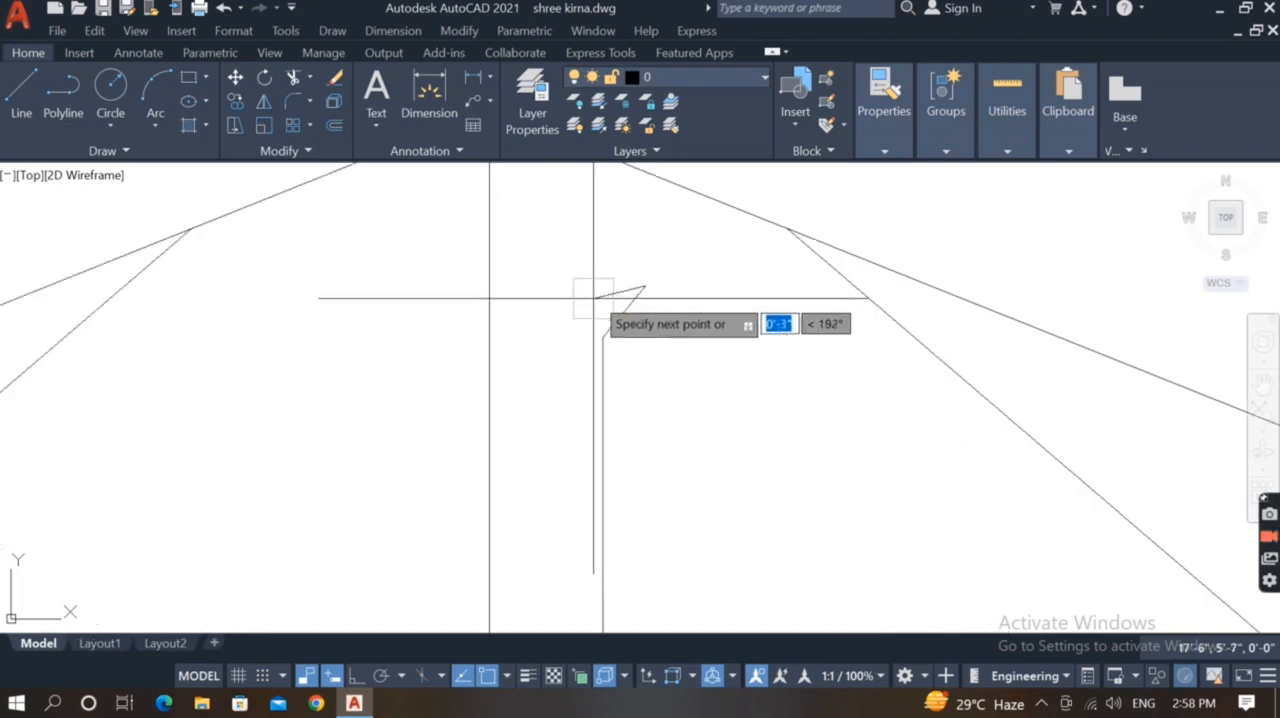
scroll(595, 330, up, 2)
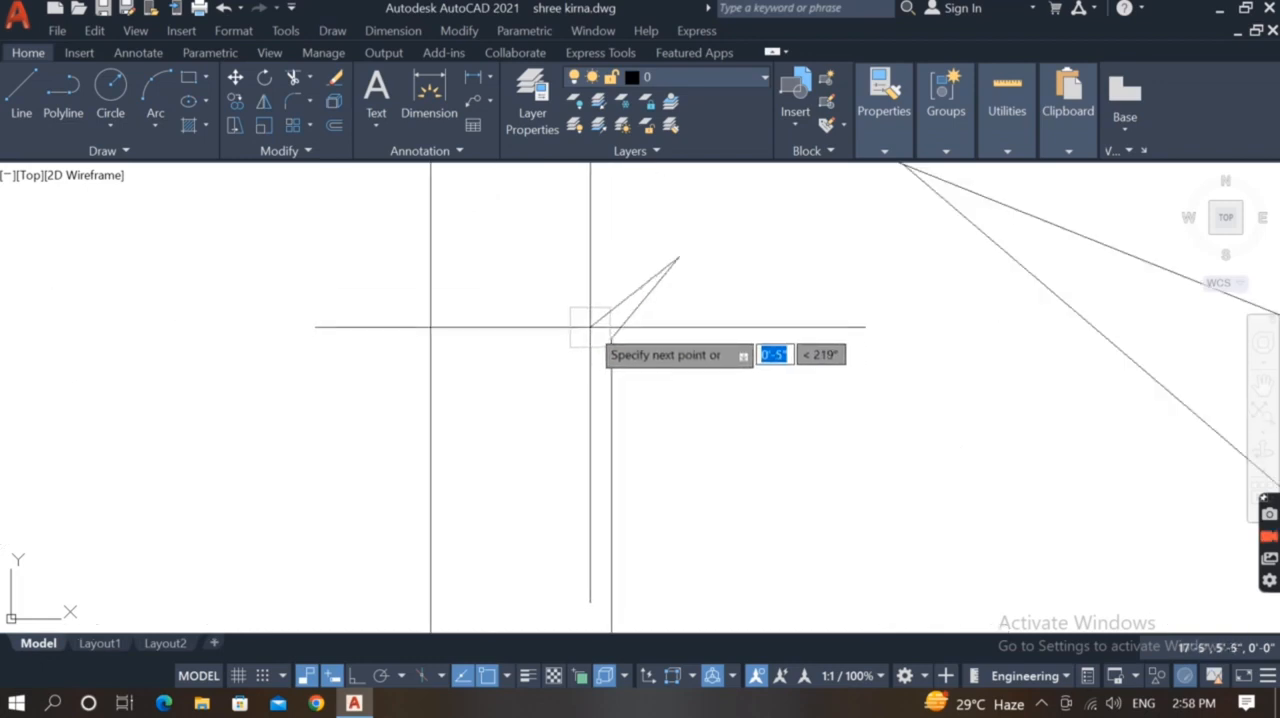
scroll(587, 330, down, 4)
scroll(594, 520, up, 2)
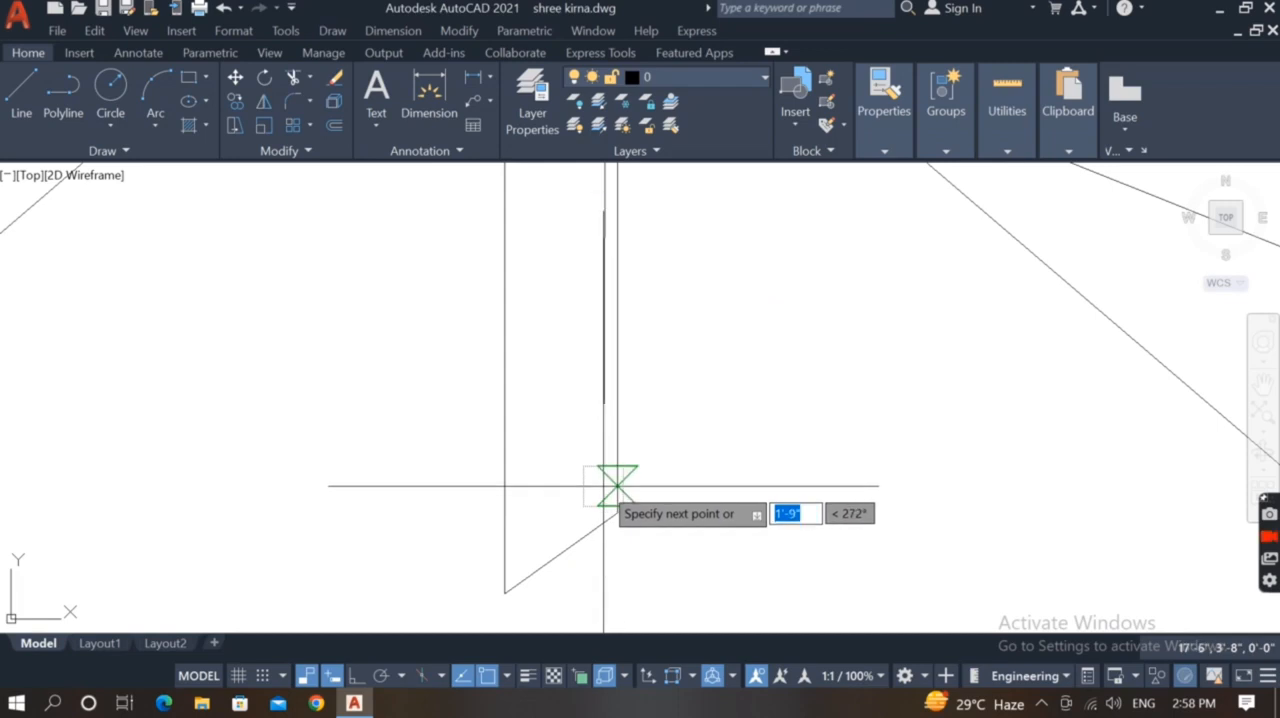
scroll(597, 498, down, 1)
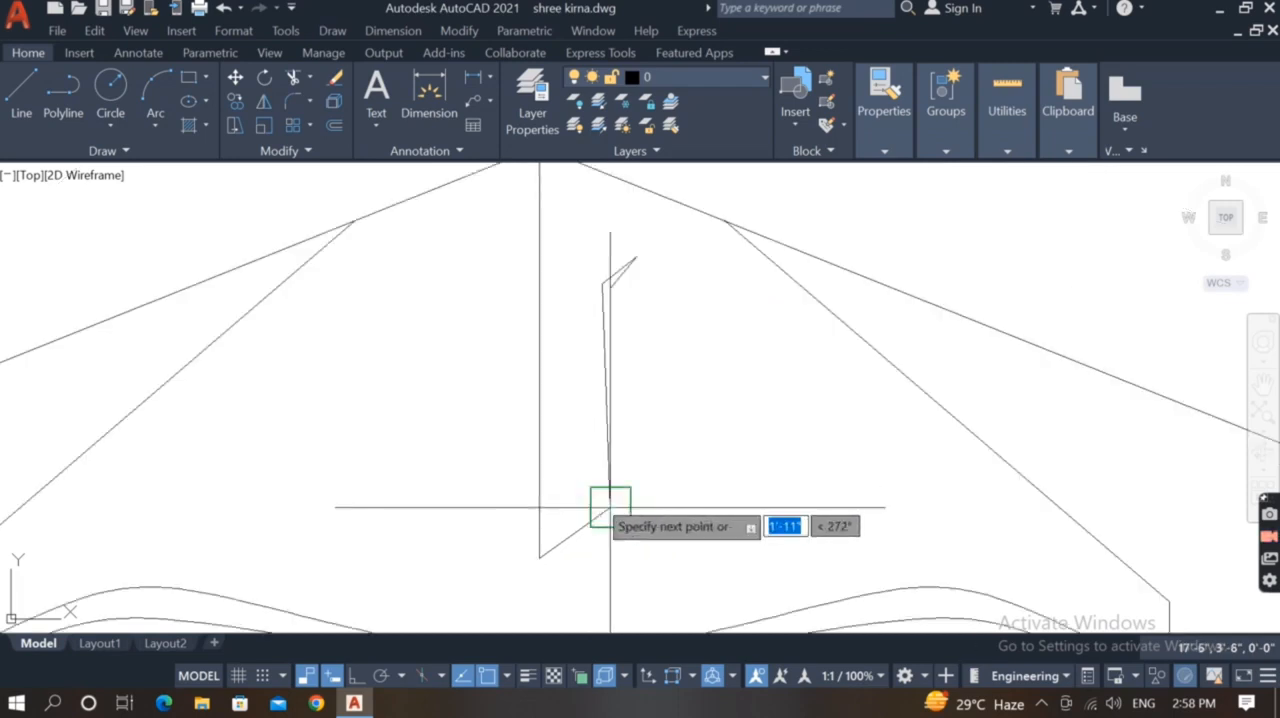
Draw the right side's inner outline about 1'-11" down, then about 0'-8" diagonally to the centre line, parallel to the outer outline
click(610, 505)
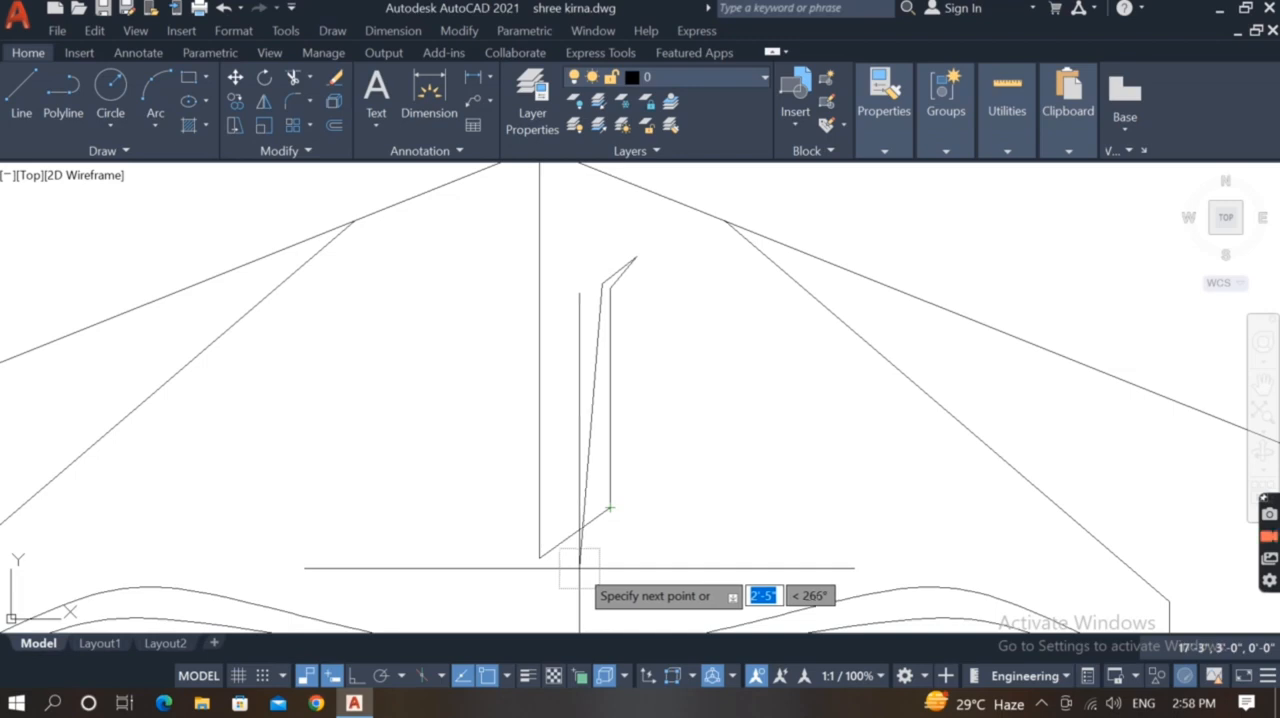
scroll(600, 506, up, 1)
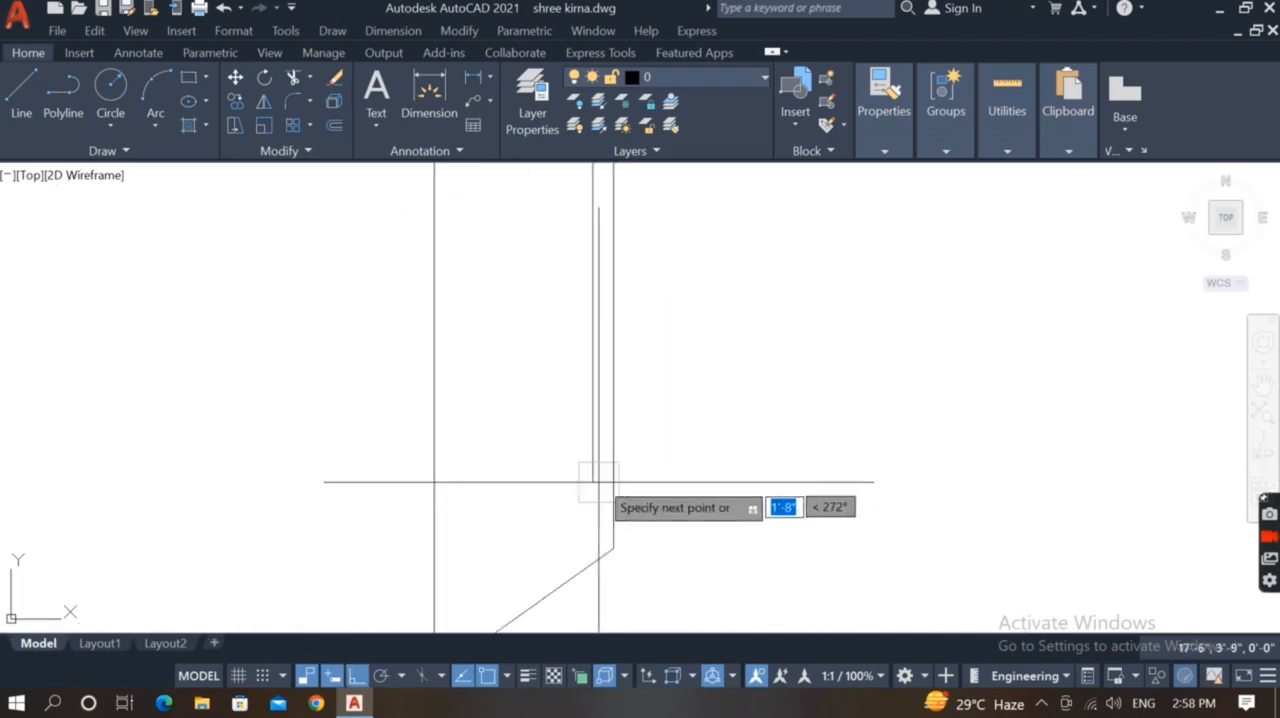
scroll(591, 540, up, 3)
click(592, 543)
scroll(592, 543, down, 5)
scroll(567, 575, up, 2)
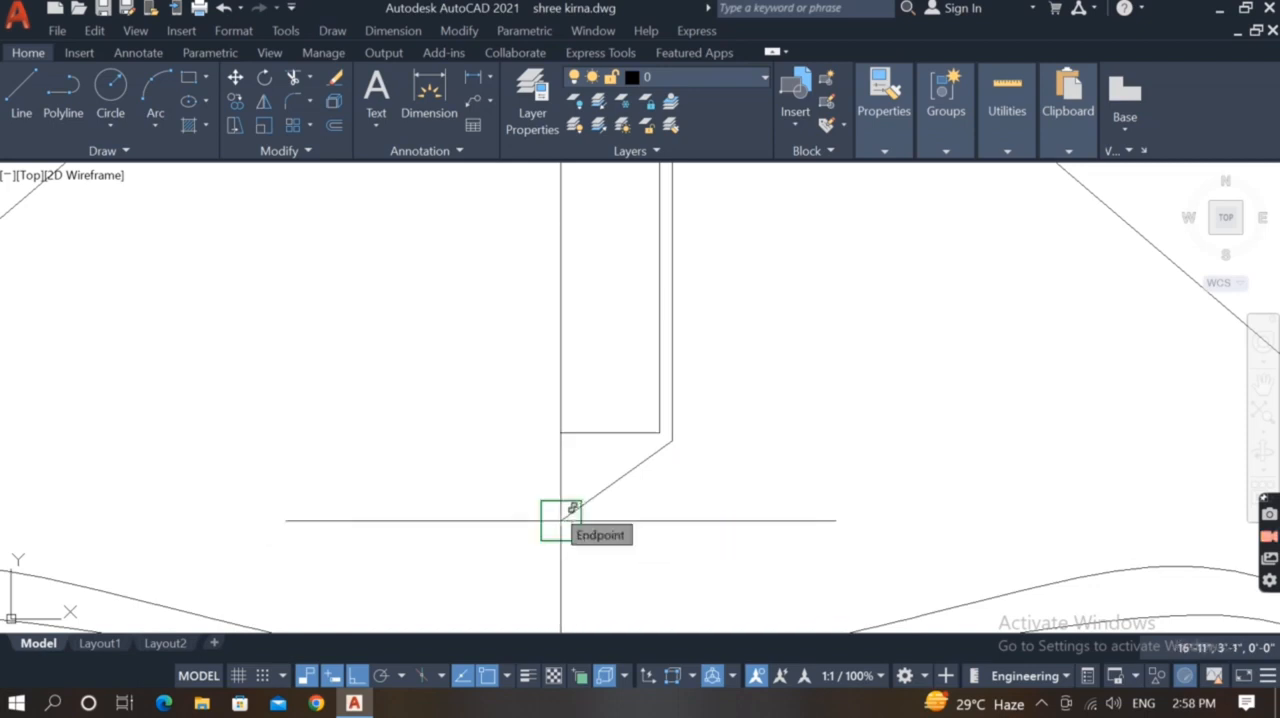
scroll(561, 520, up, 3)
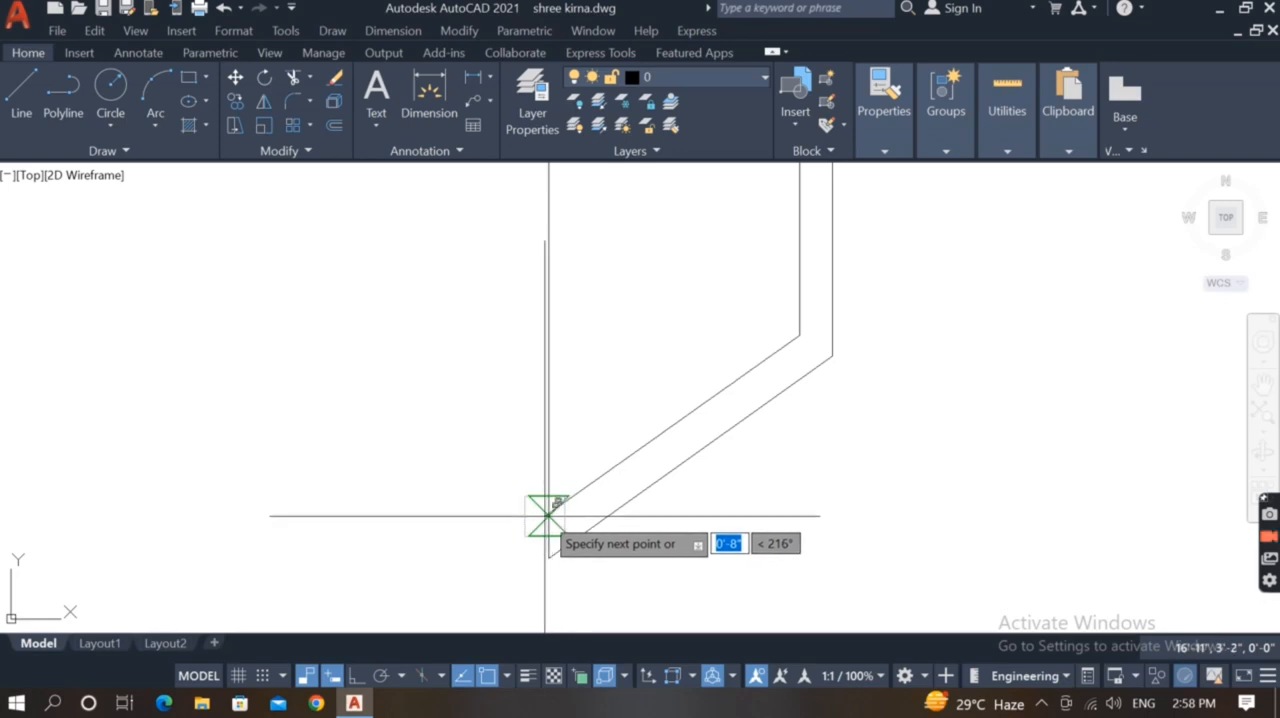
scroll(560, 517, down, 5)
Mirror the forehead mark's right half about the vertical centre line, keeping the original
click(607, 290)
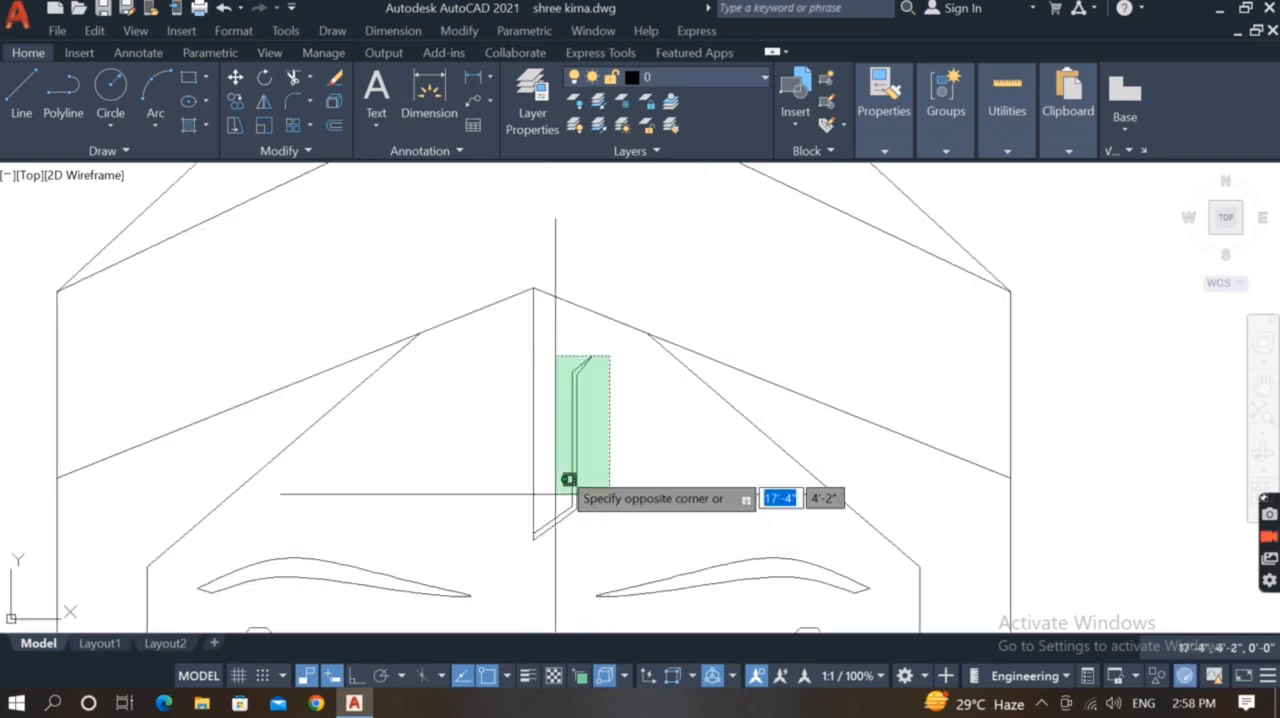
click(560, 546)
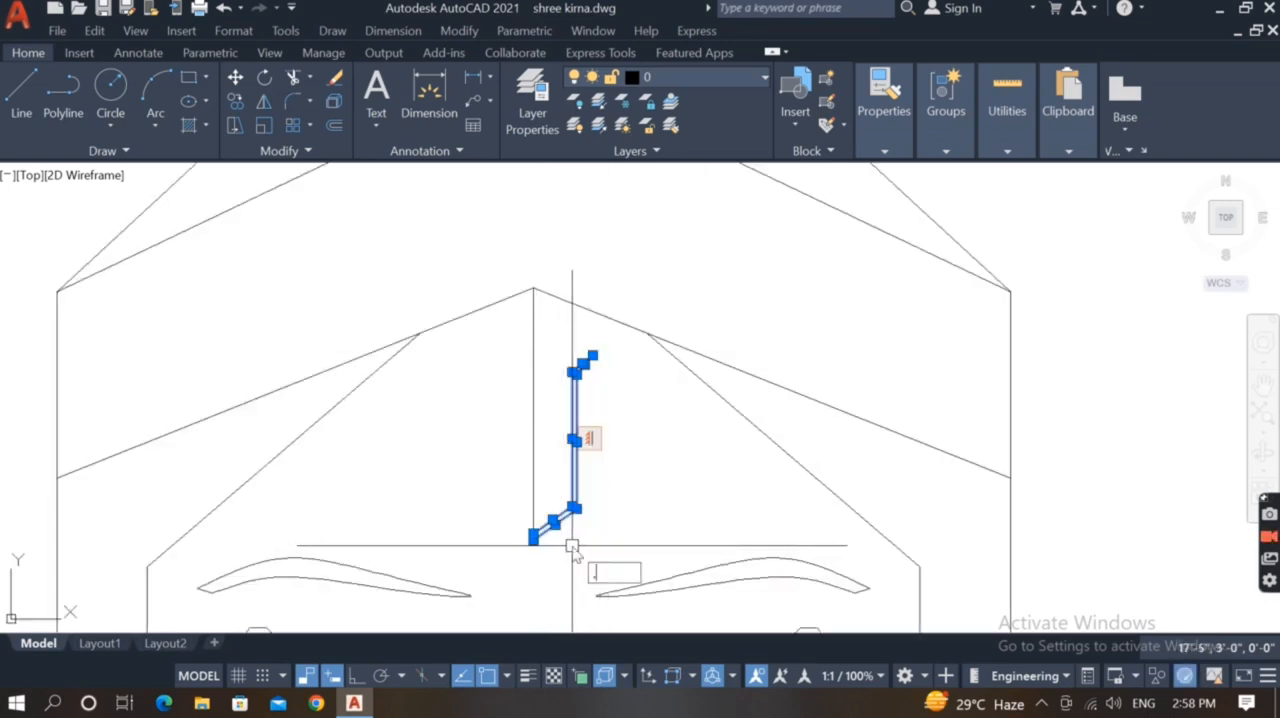
text(mi)
key(Return)
click(535, 540)
key(F8)
click(540, 599)
key(Return)
Draw the inner spike's right half from the mark's lower inner vertex diagonally up to the right, then up to the centre line
click(552, 393)
click(521, 427)
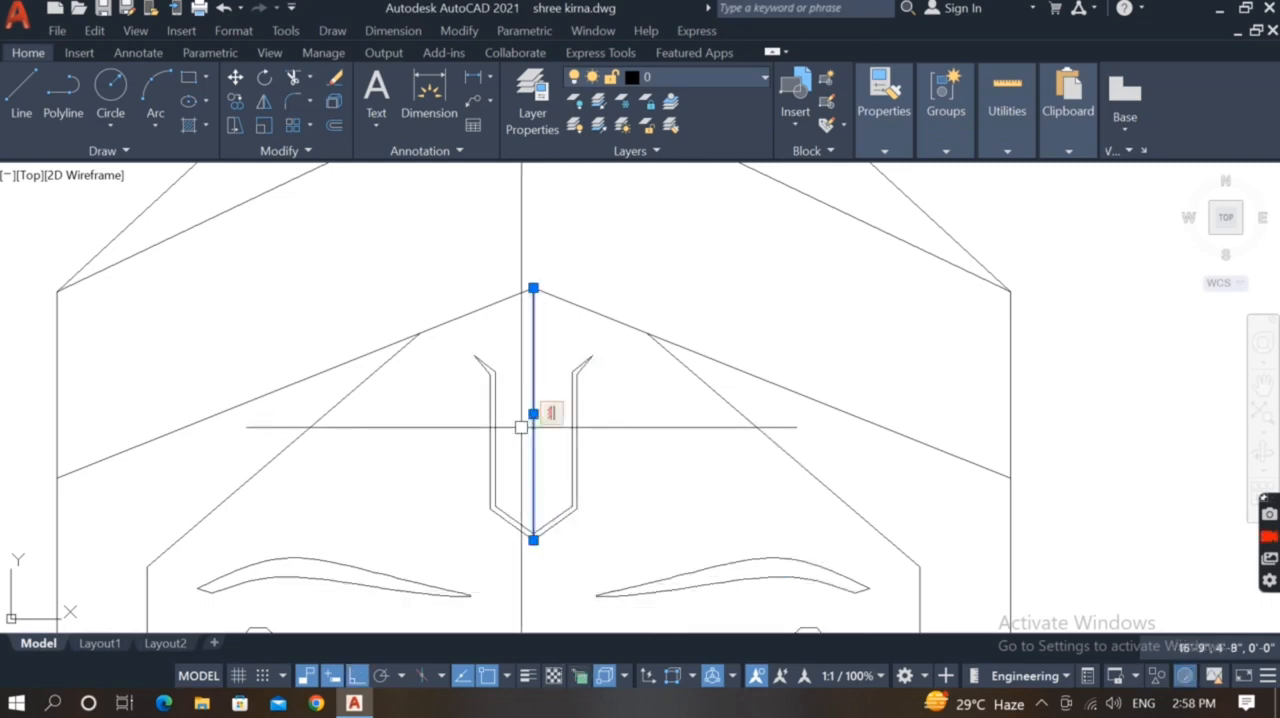
text(l)
key(Return)
scroll(534, 506, up, 2)
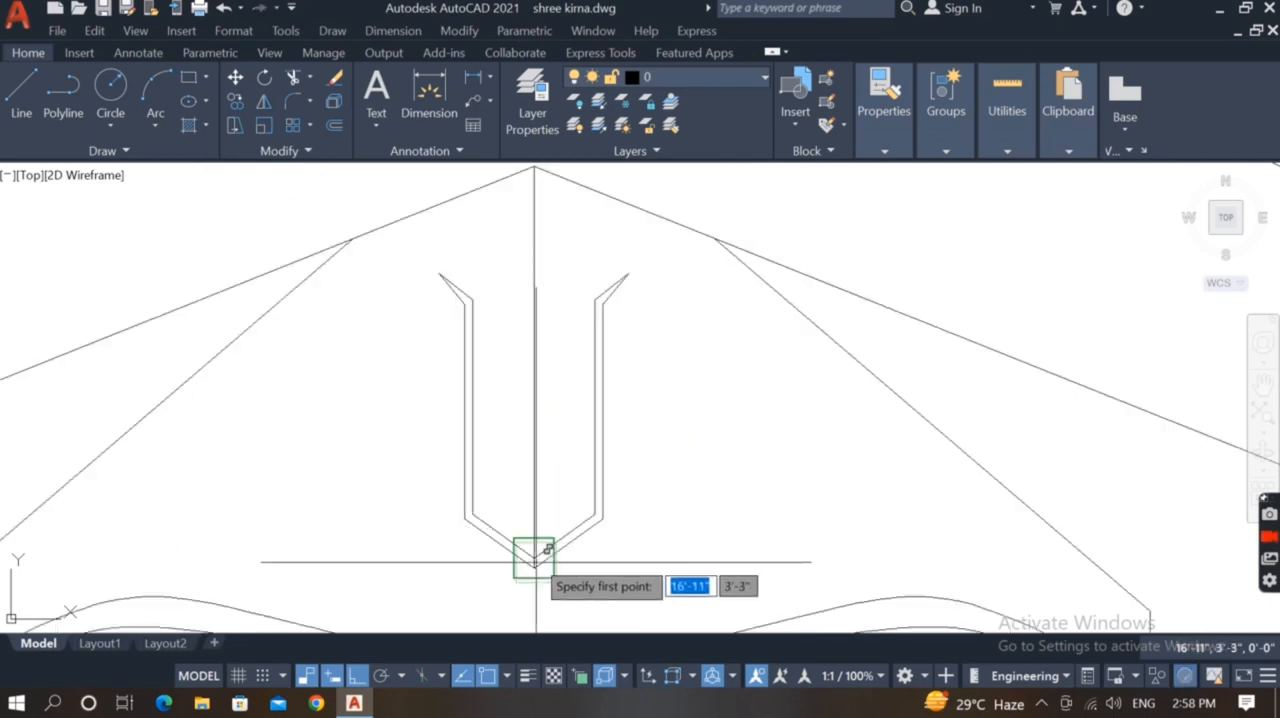
click(535, 549)
scroll(553, 495, up, 2)
key(F8)
scroll(545, 528, down, 2)
click(538, 302)
key(Return)
Mirror the spike's right half about the centre line, keeping the original, and erase the centre line
scroll(564, 505, up, 2)
click(577, 455)
click(537, 545)
text(mi)
key(Return)
click(545, 558)
scroll(672, 319, down, 2)
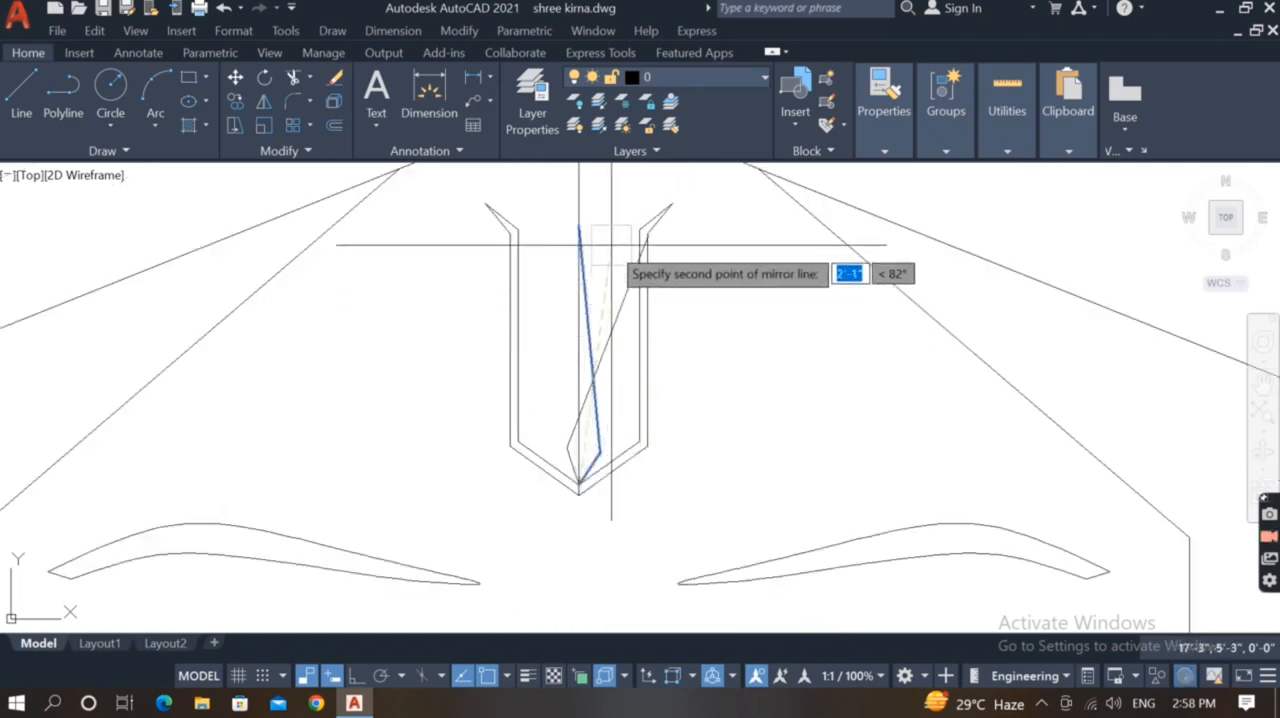
click(578, 212)
key(Return)
click(580, 442)
text(e)
key(Return)
Draw a vertical guide line from the headband's lower centre peak down past the tips of the side locks
scroll(667, 374, down, 4)
scroll(652, 450, up, 1)
middle_drag(644, 460, 637, 470)
scroll(630, 480, down, 2)
text(l)
key(Return)
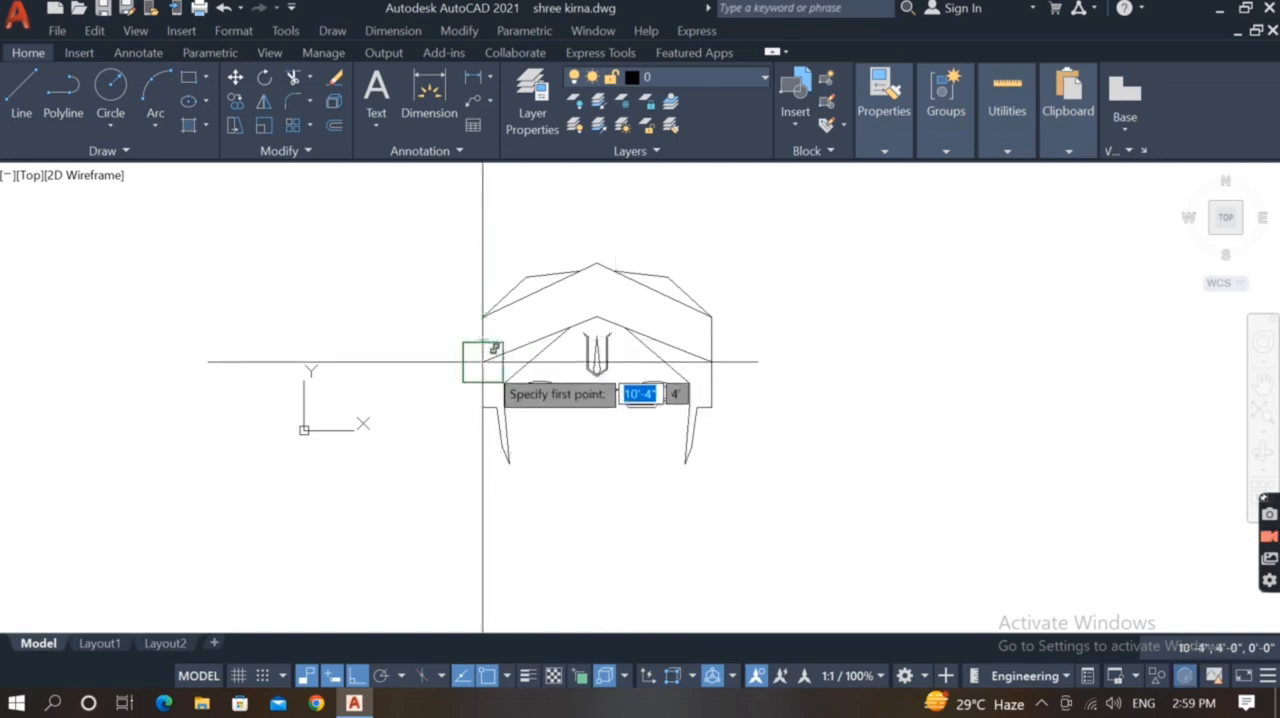
click(597, 322)
click(597, 525)
key(Return)
key(Return)
Draw a V-shaped guide from the headband's lower left corner to the vertical guide's lower end and up to the lower right corner
click(483, 360)
click(597, 525)
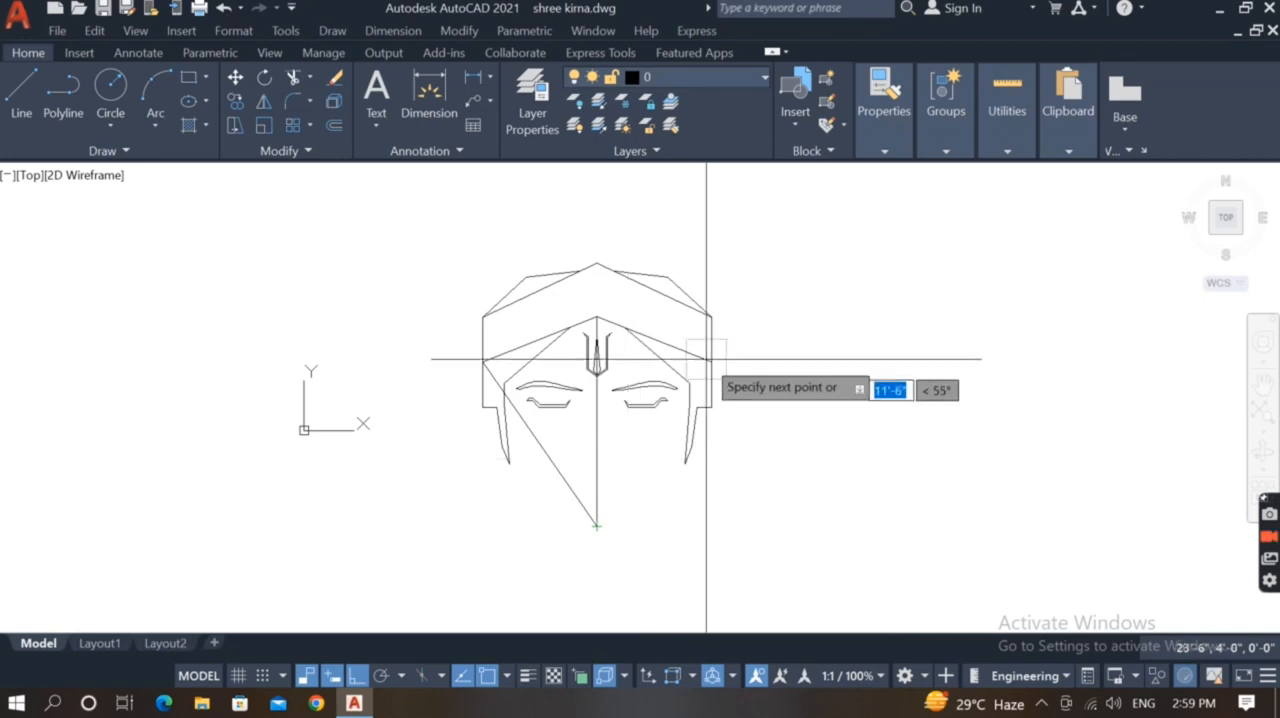
click(711, 359)
key(Return)
Draw the upper lip's left half from the V's vertex: about 0'-9" diagonally up to the left, then about 1'-3" outward and slightly down
scroll(587, 528, up, 2)
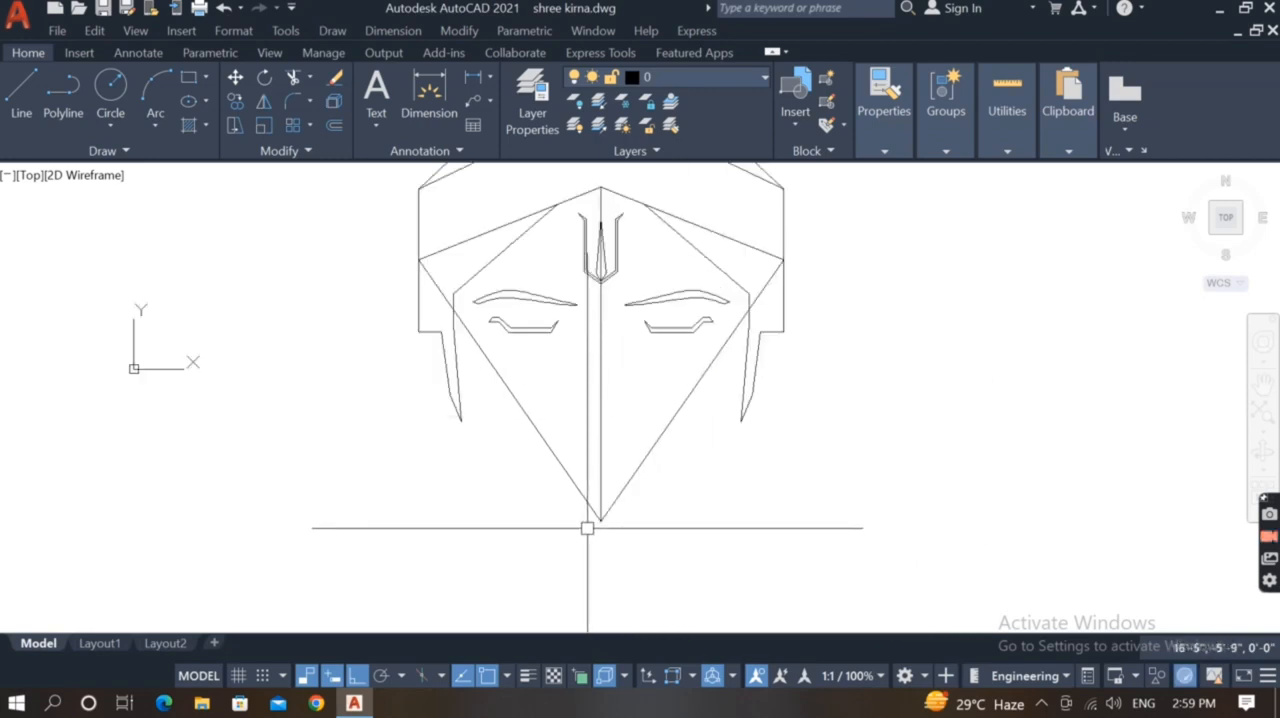
scroll(587, 528, up, 1)
scroll(575, 512, up, 1)
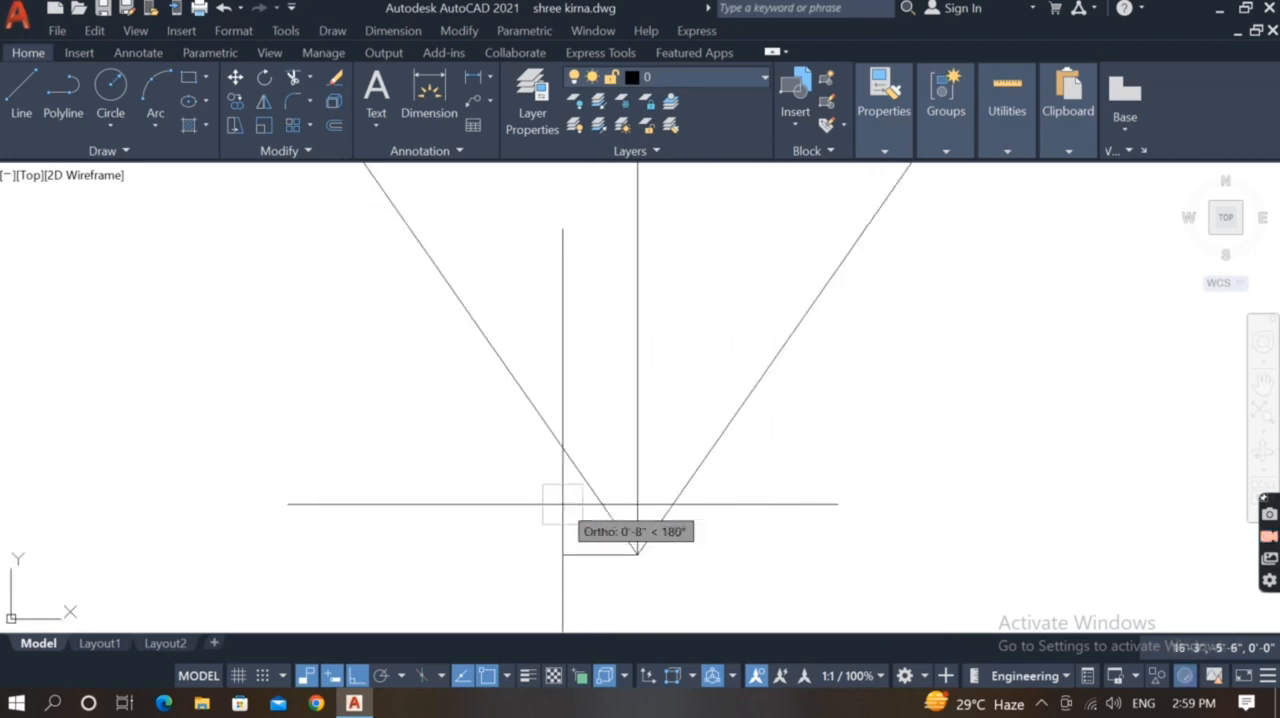
key(F8)
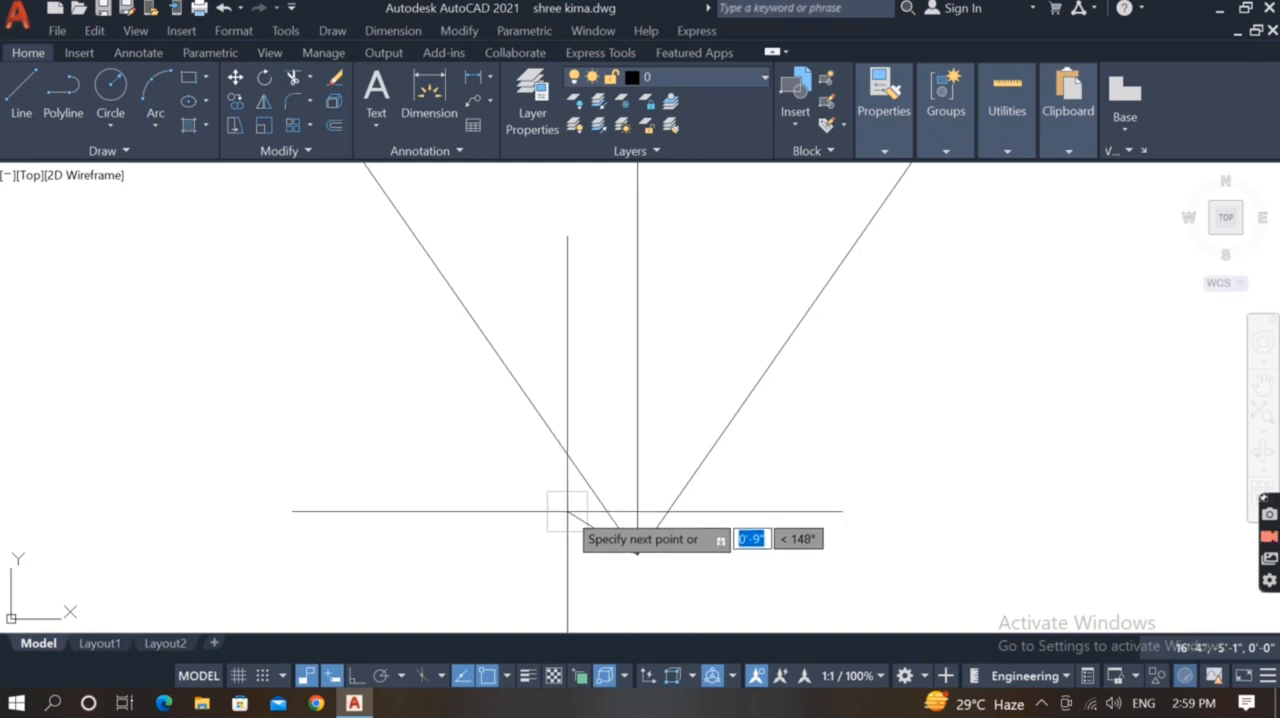
click(567, 511)
scroll(400, 531, down, 2)
scroll(416, 531, up, 1)
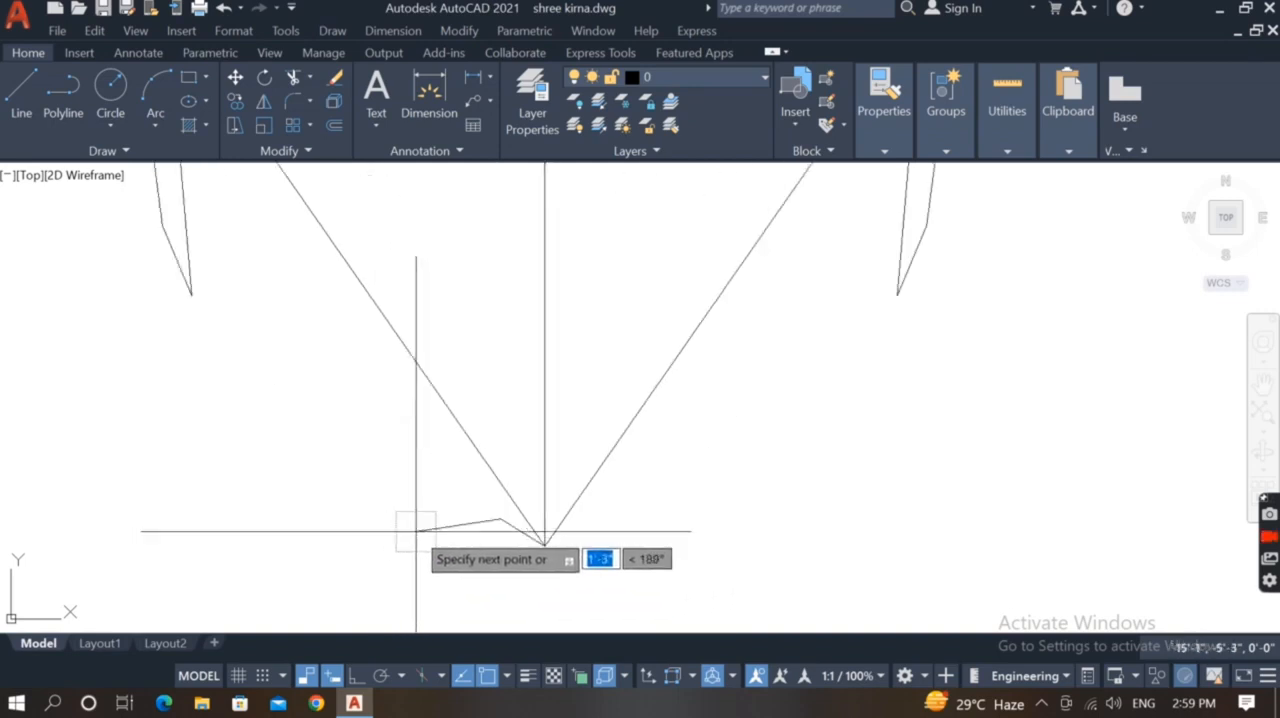
click(413, 527)
scroll(413, 527, down, 1)
key(Escape)
Mirror the upper lip's left half to the right side of the vertical guide, keeping the original
scroll(453, 517, up, 2)
scroll(488, 515, up, 2)
click(506, 540)
click(440, 600)
scroll(452, 410, down, 4)
text(mi)
key(Return)
click(483, 449)
scroll(520, 520, down, 3)
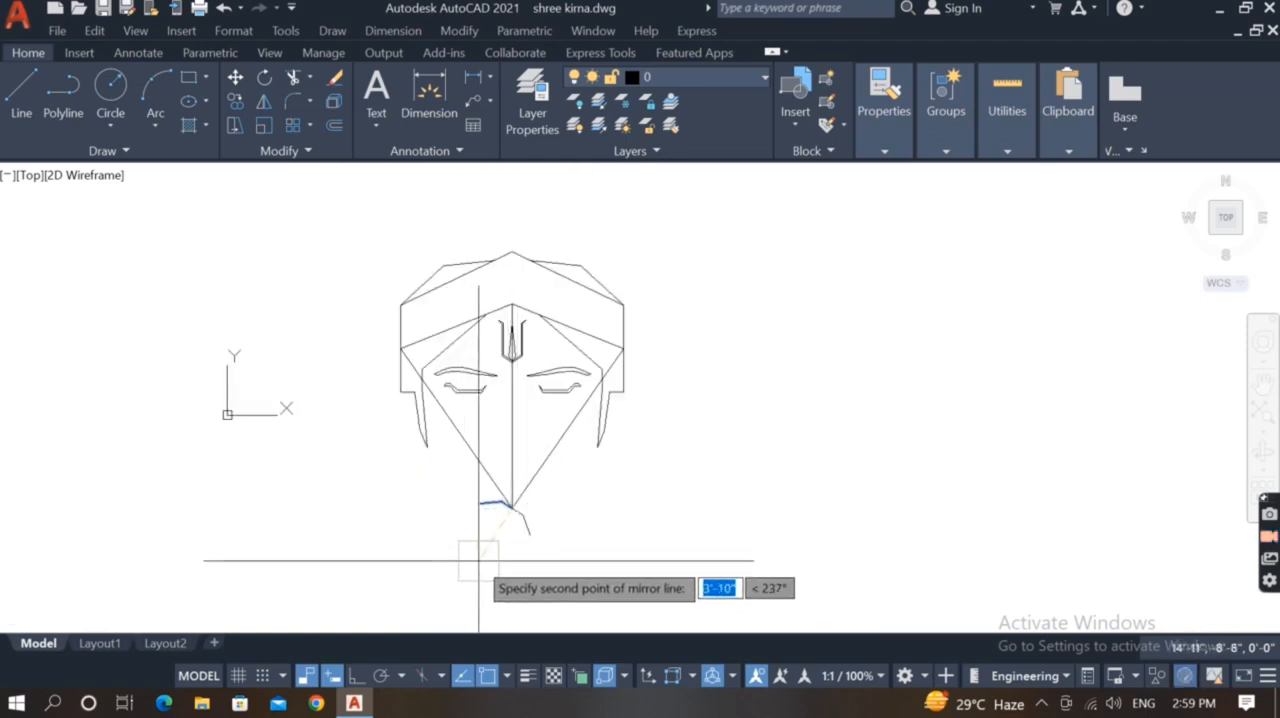
key(Return)
scroll(530, 585, up, 3)
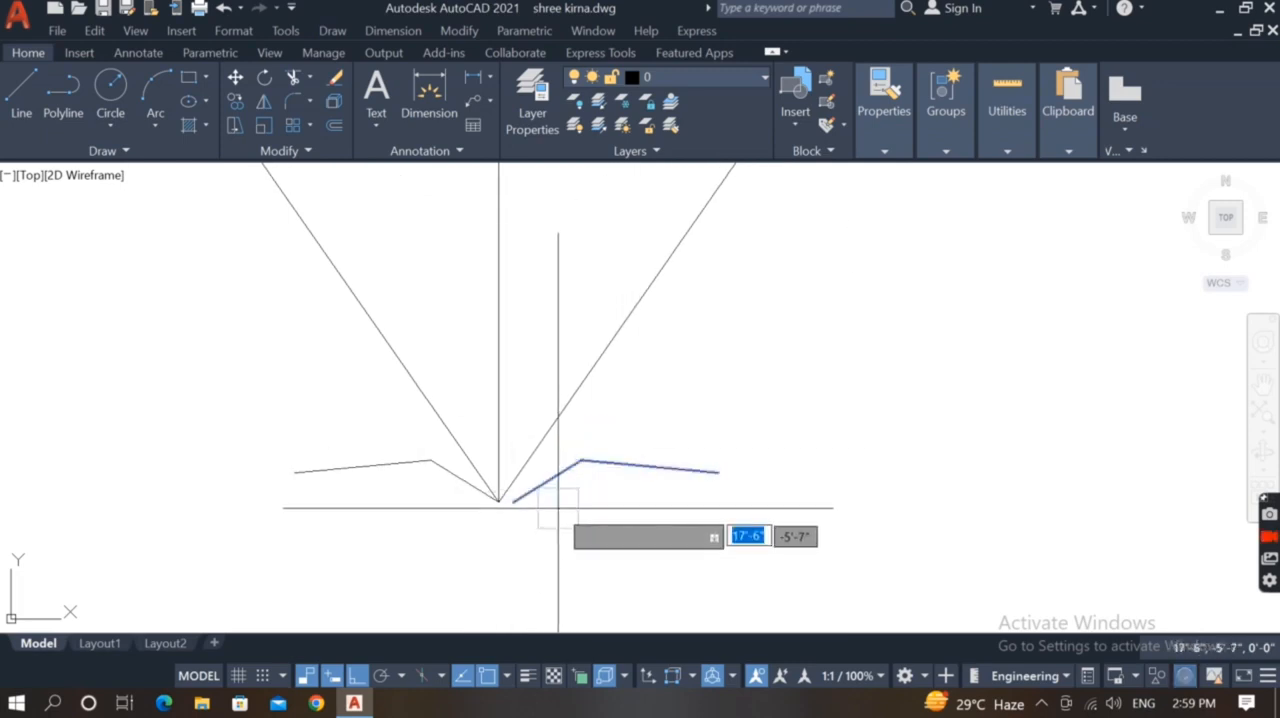
Draw the curved lower lip between the upper lip's two outer corners, bulging downward beneath the V's vertex
scroll(614, 470, down, 4)
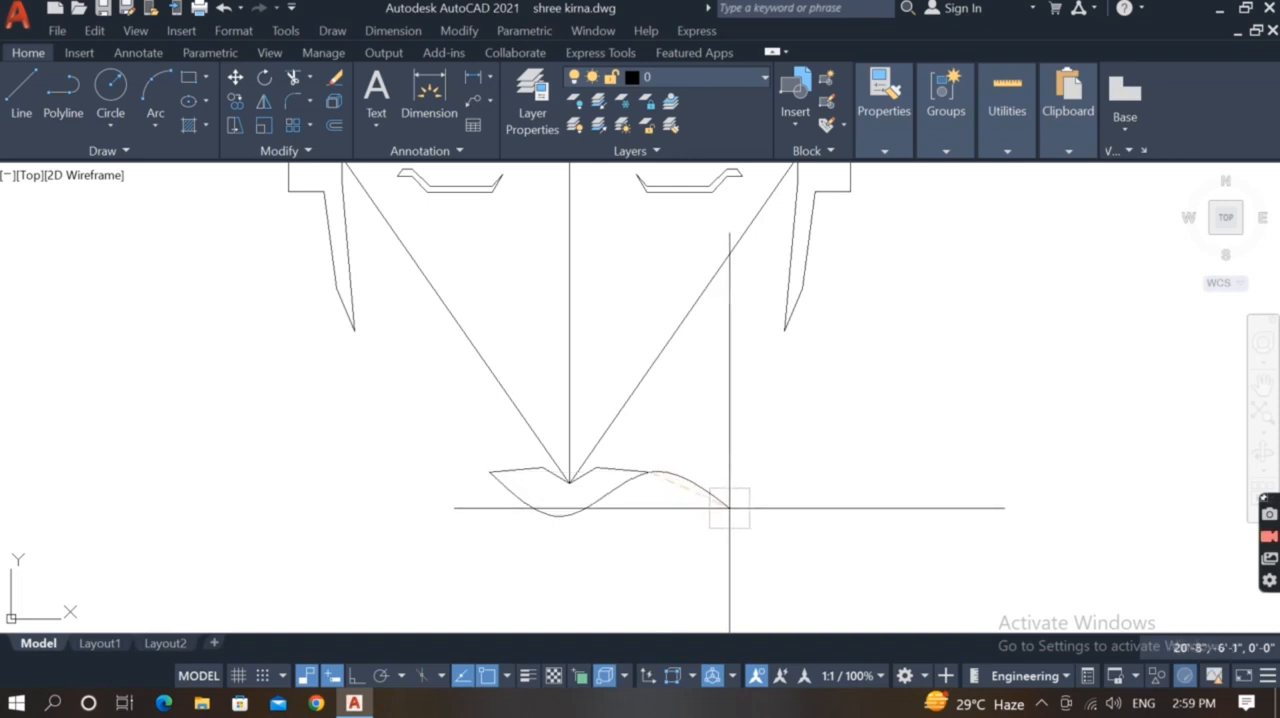
click(545, 510)
scroll(574, 487, up, 4)
click(553, 618)
key(Escape)
Try lowering the peak of the upper lip's left half
scroll(624, 531, down, 2)
scroll(539, 473, up, 4)
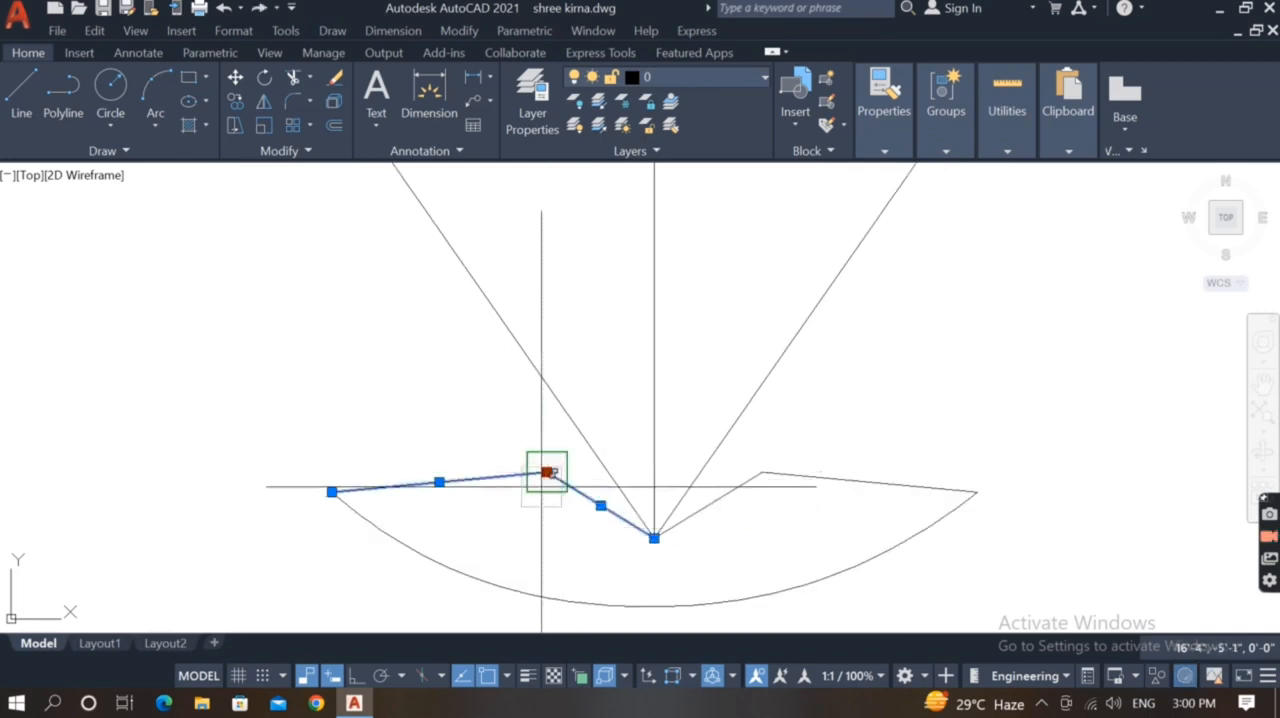
click(540, 494)
key(Escape)
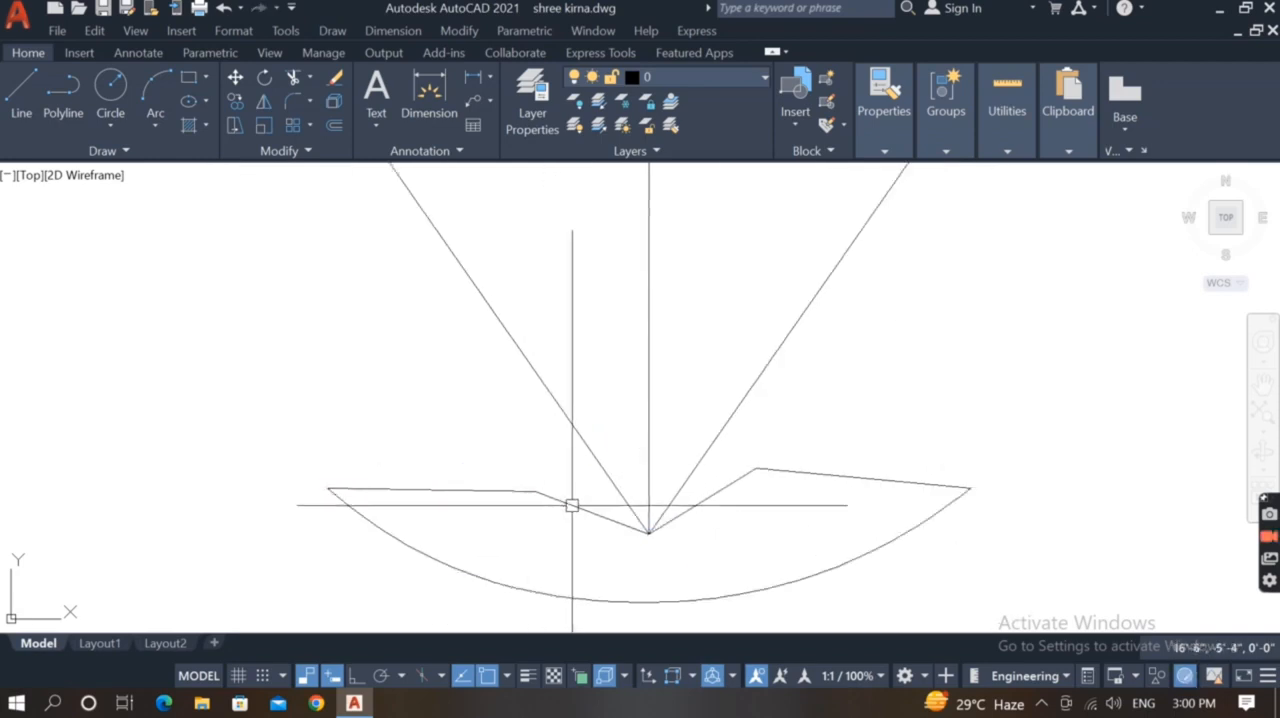
Replace the upper lip's left half with a mirrored copy of the rounded right half about the vertical guide, keeping the right half
click(805, 456)
click(736, 520)
scroll(488, 535, down, 2)
text(e)
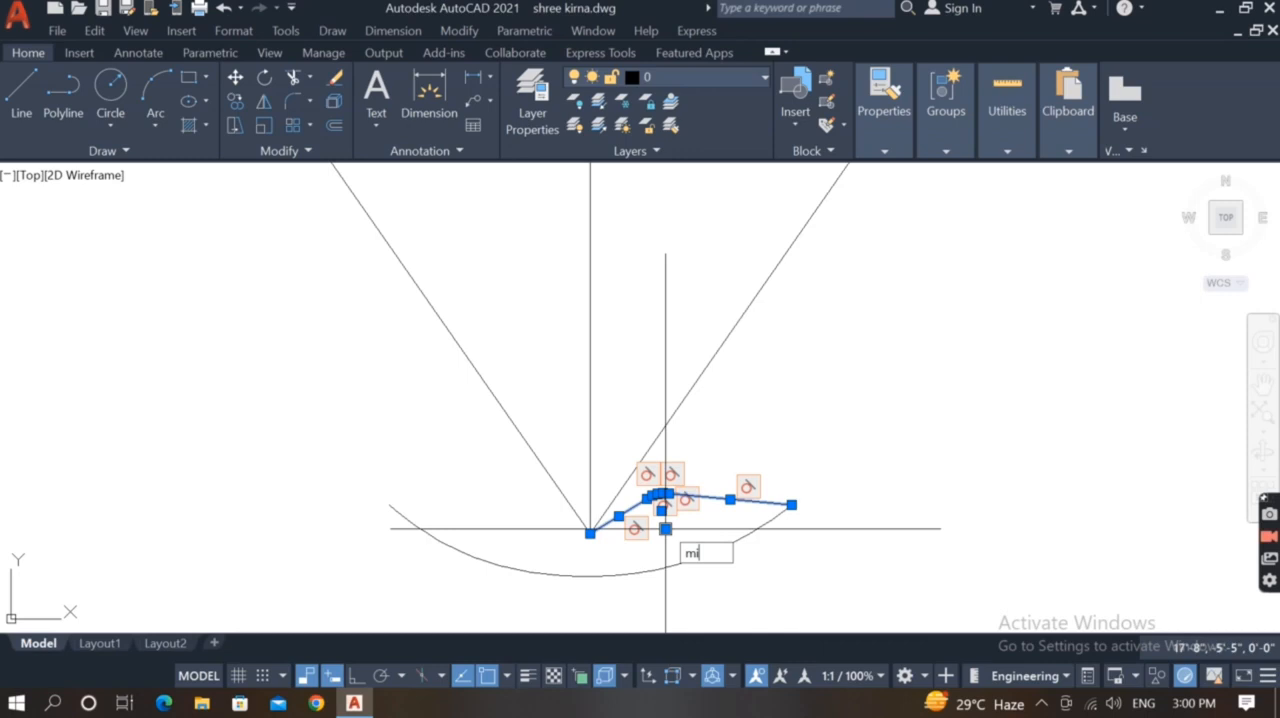
key(Return)
click(590, 532)
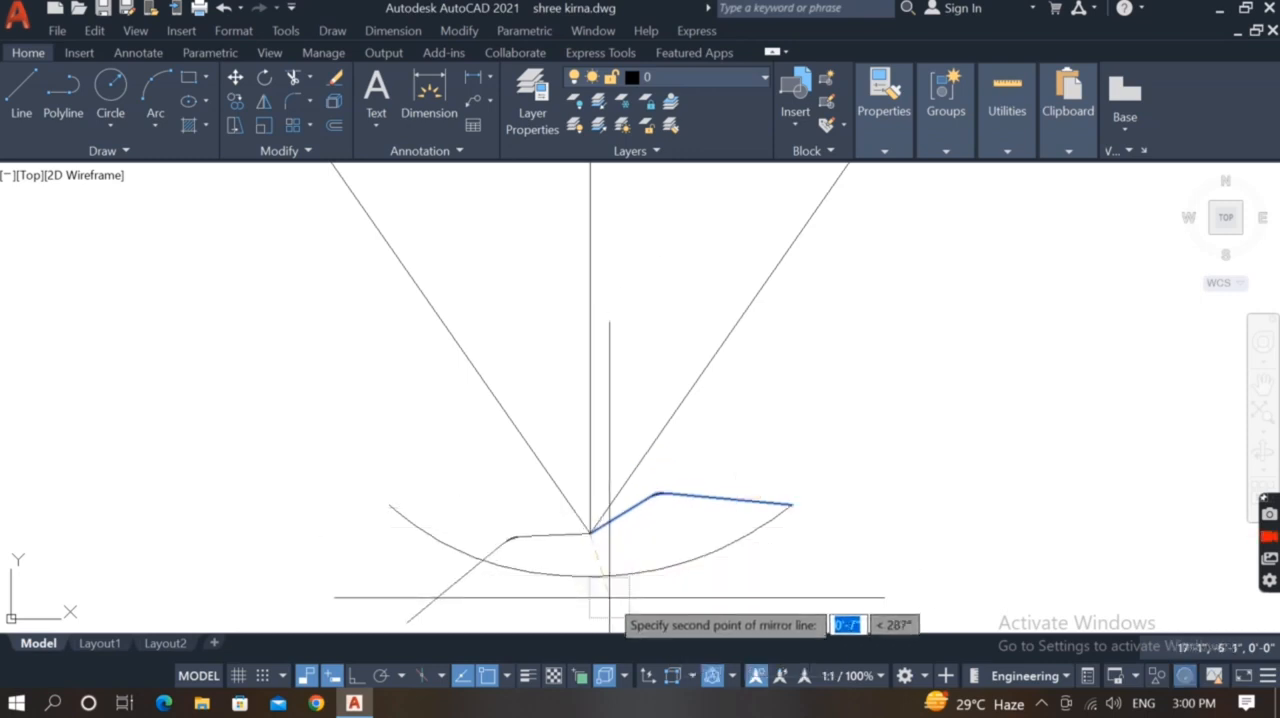
key(F8)
click(610, 600)
key(Return)
scroll(619, 528, down, 2)
Delete the vertical guide line and both diagonal guide lines that meet at the lips
click(748, 400)
click(473, 446)
scroll(478, 449, down, 4)
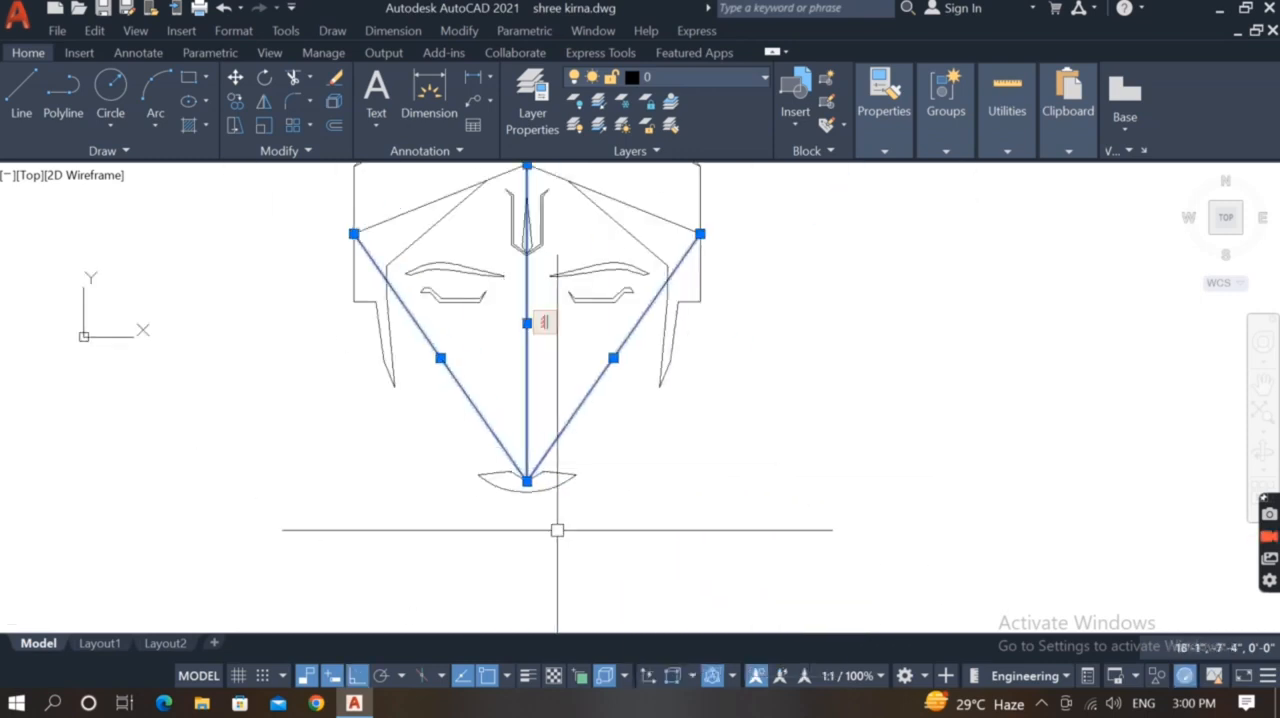
middle_drag(586, 414, 574, 455)
key(Delete)
Move the complete lips straight upward, closer to the eyes
click(591, 462)
click(360, 597)
text(m)
key(Return)
click(655, 549)
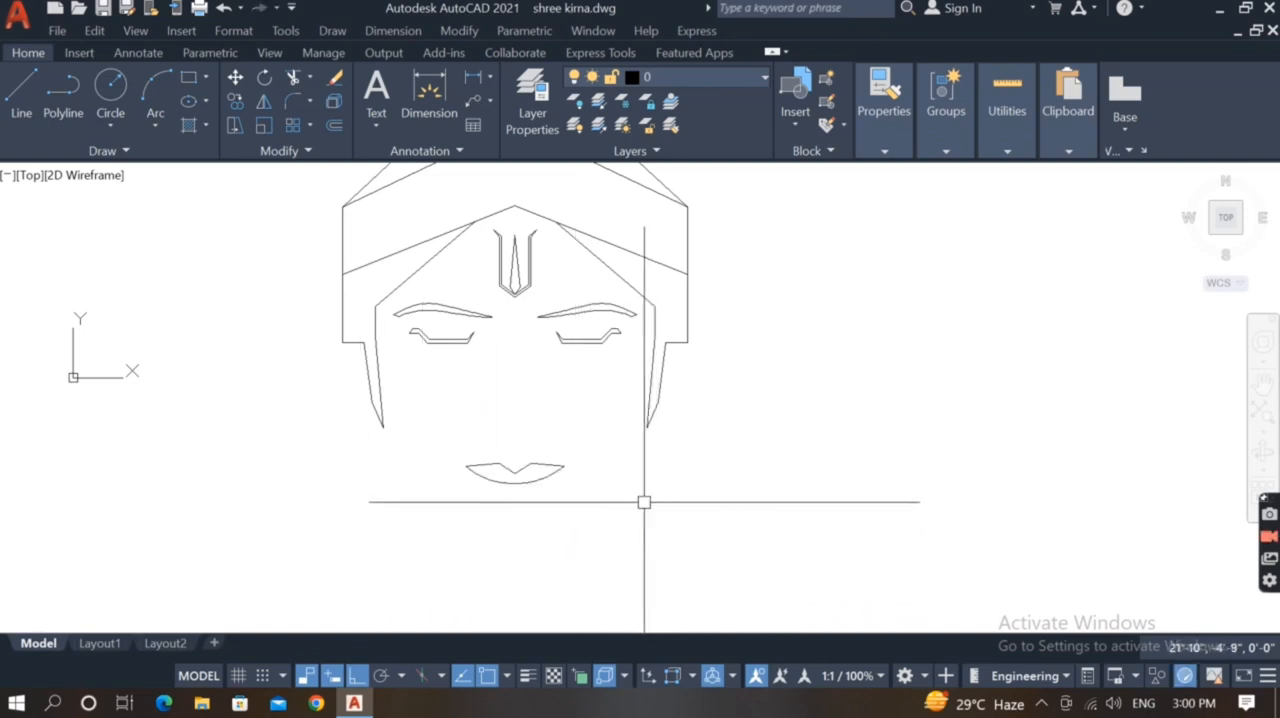
Draw two connected lines from the headband's upper left edge: a short one up to the right, then about 5' up to the left
scroll(598, 504, down, 2)
scroll(518, 421, up, 2)
middle_drag(517, 424, 589, 456)
scroll(590, 456, down, 2)
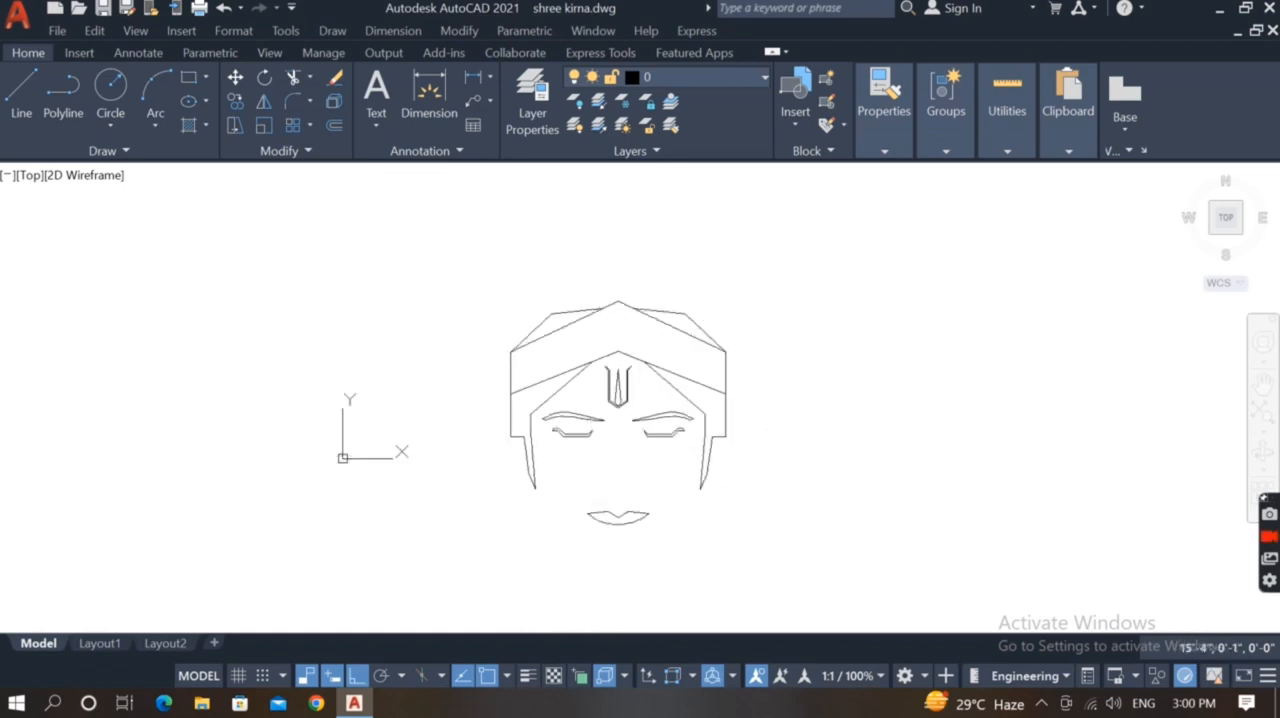
scroll(594, 464, down, 2)
scroll(566, 359, up, 2)
scroll(577, 407, down, 2)
scroll(562, 576, up, 2)
scroll(585, 262, up, 4)
middle_drag(580, 268, 628, 367)
text(l)
key(Return)
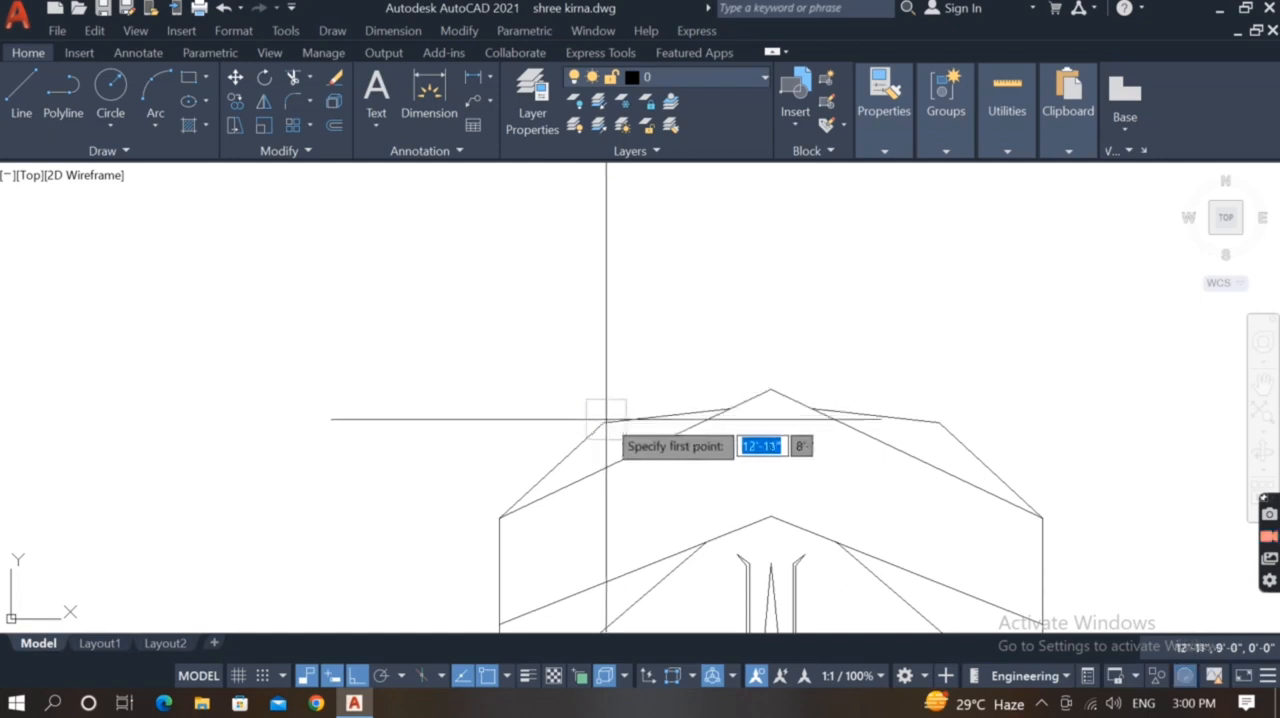
click(638, 419)
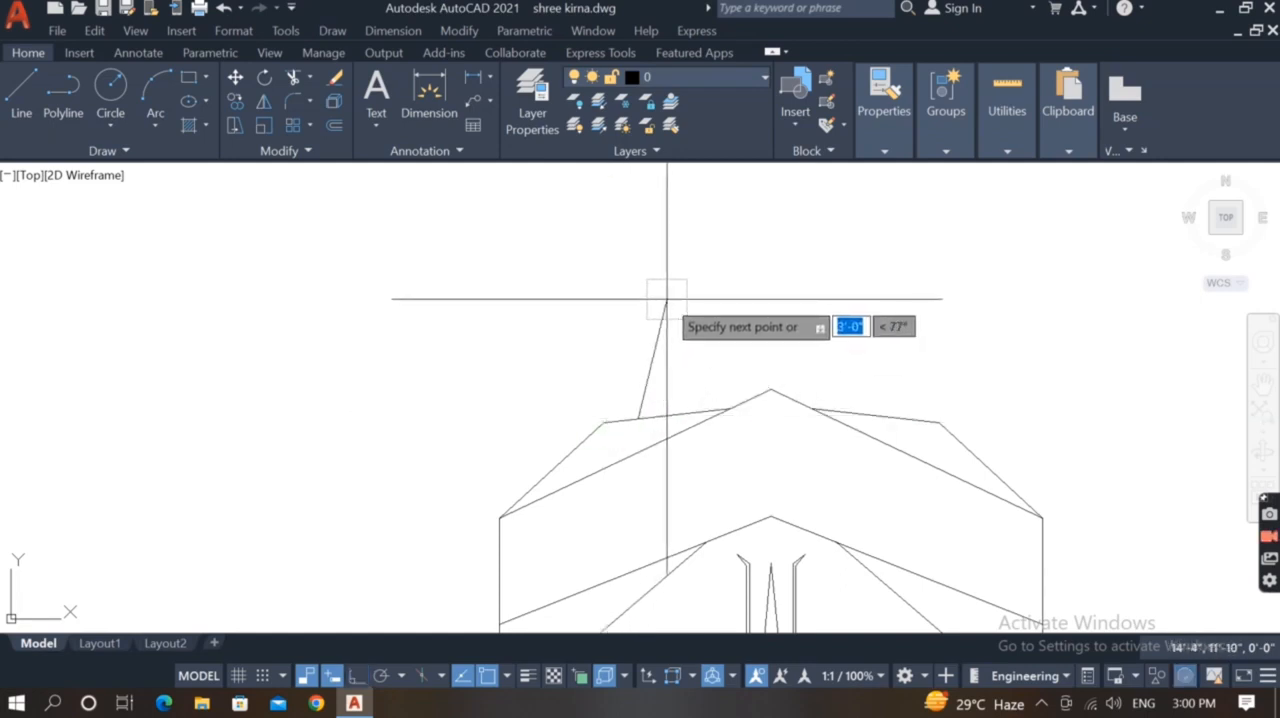
click(669, 327)
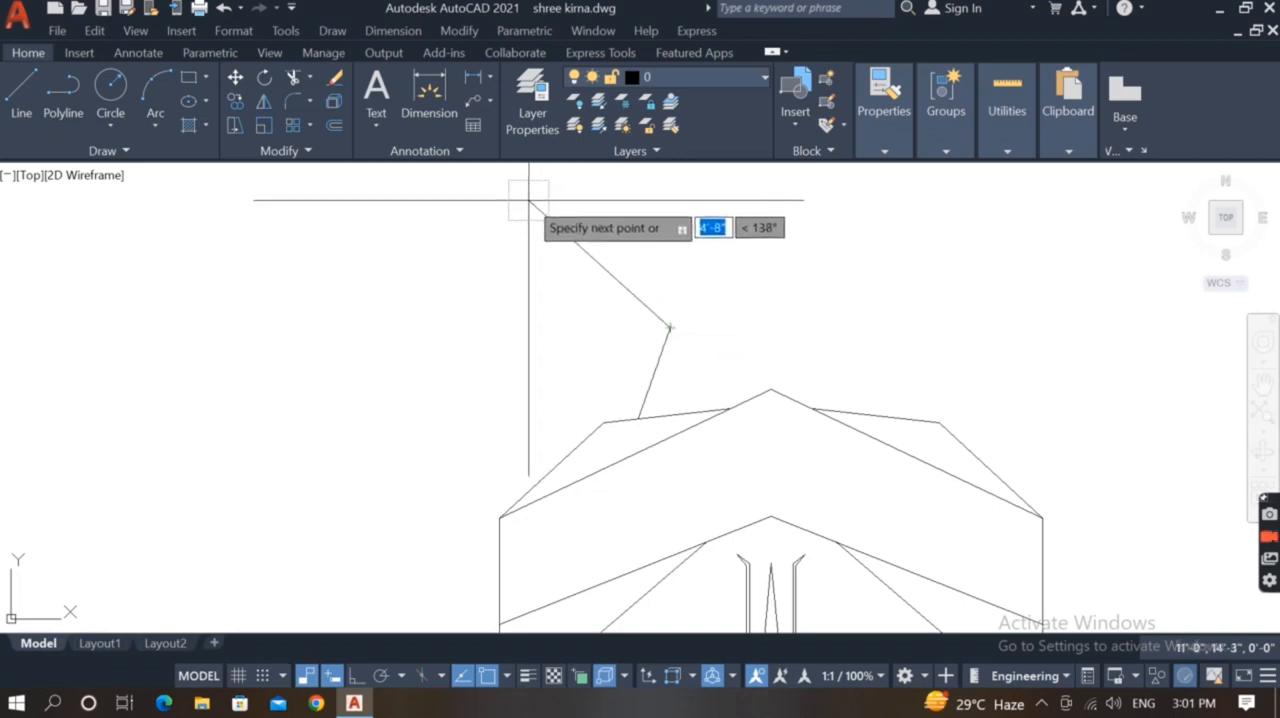
click(516, 193)
key(Escape)
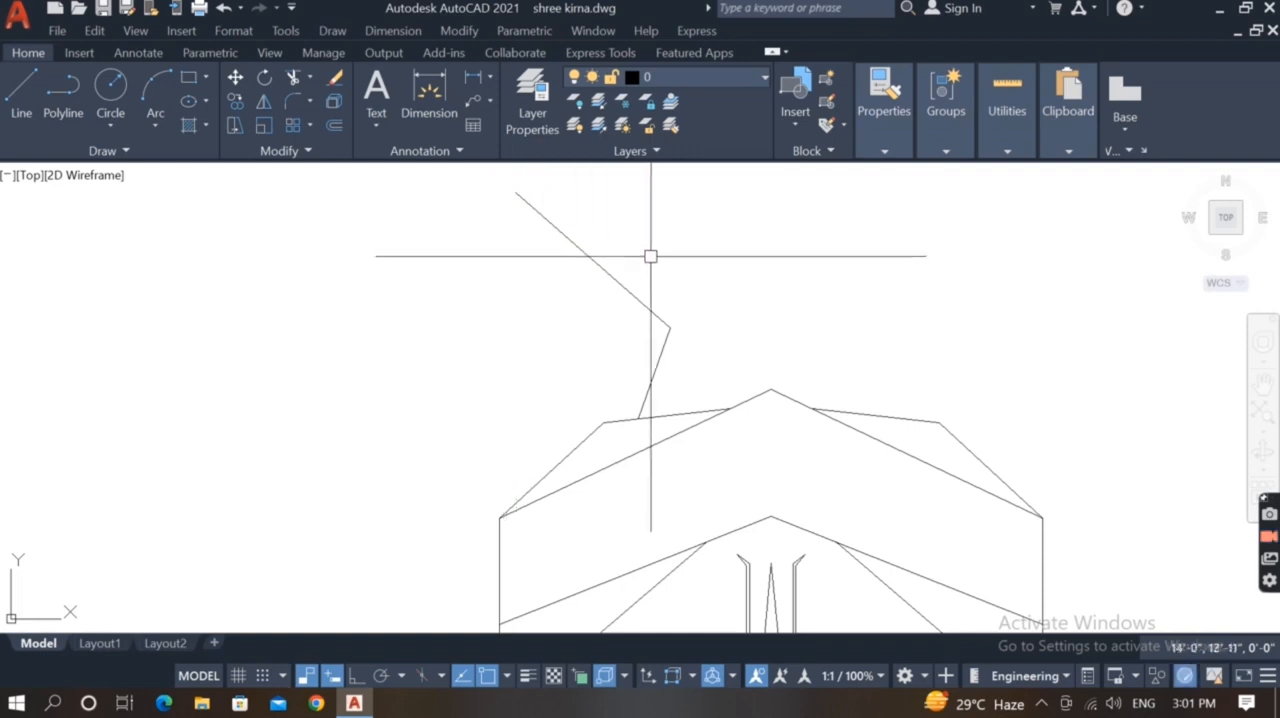
Mirror the ornament's two connected lines downward about a horizontal axis through their lower end, keeping the originals
click(681, 289)
click(623, 362)
text(mi)
key(Return)
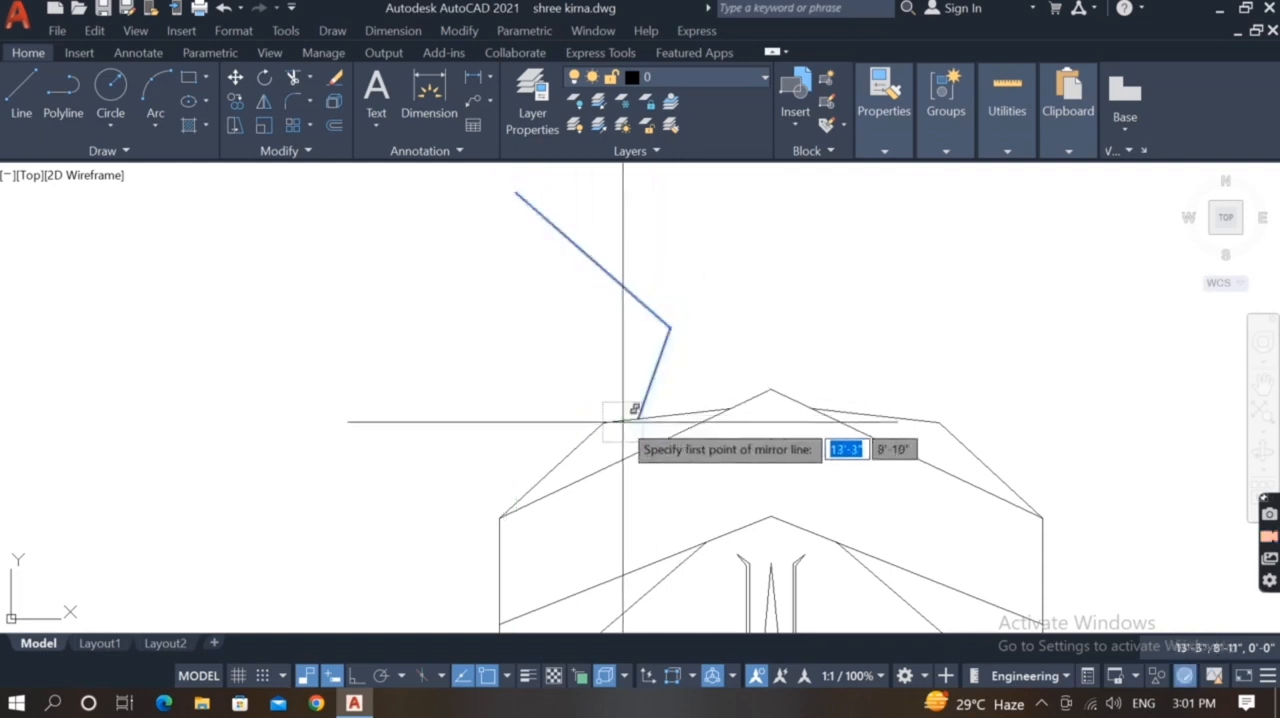
click(638, 419)
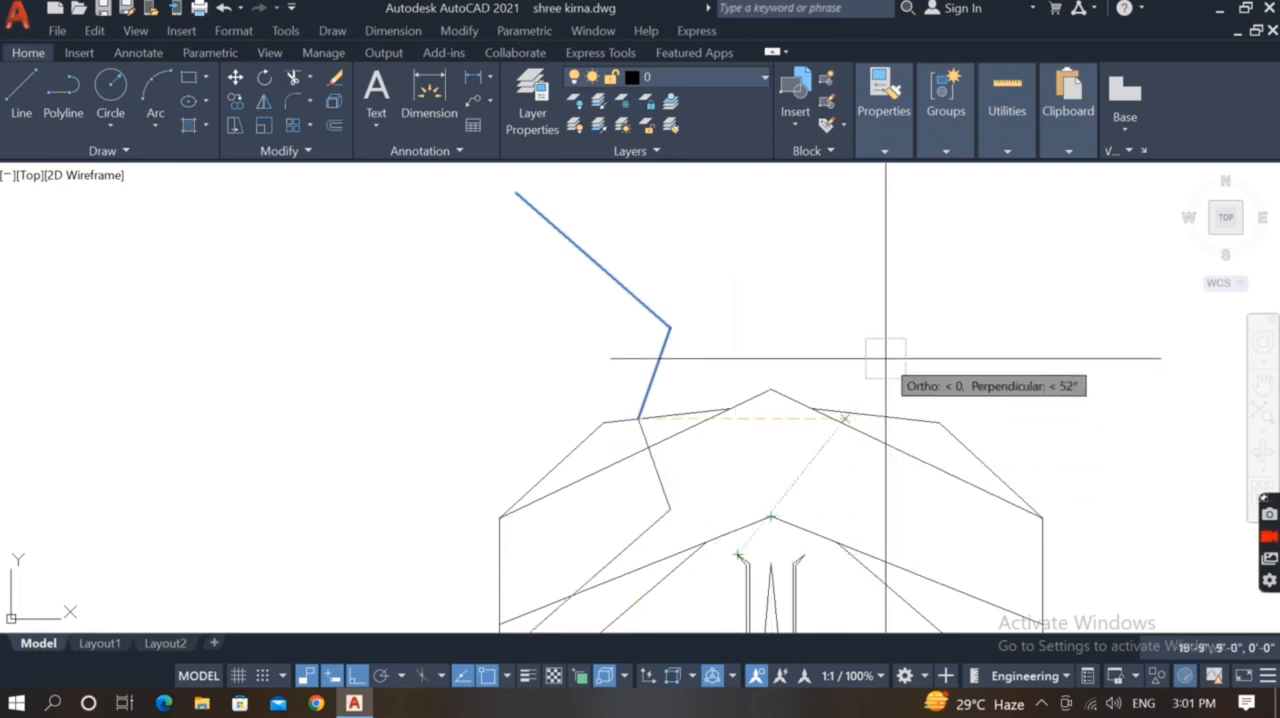
key(Return)
Rotate the mirrored line pair by reference about the ornament's lower corner so its free end meets the upper tip, closing the four-sided outline
click(689, 471)
click(630, 503)
text(ro)
key(Return)
click(638, 419)
text(r)
key(Return)
click(638, 419)
scroll(645, 413, down, 2)
scroll(560, 552, up, 2)
click(571, 548)
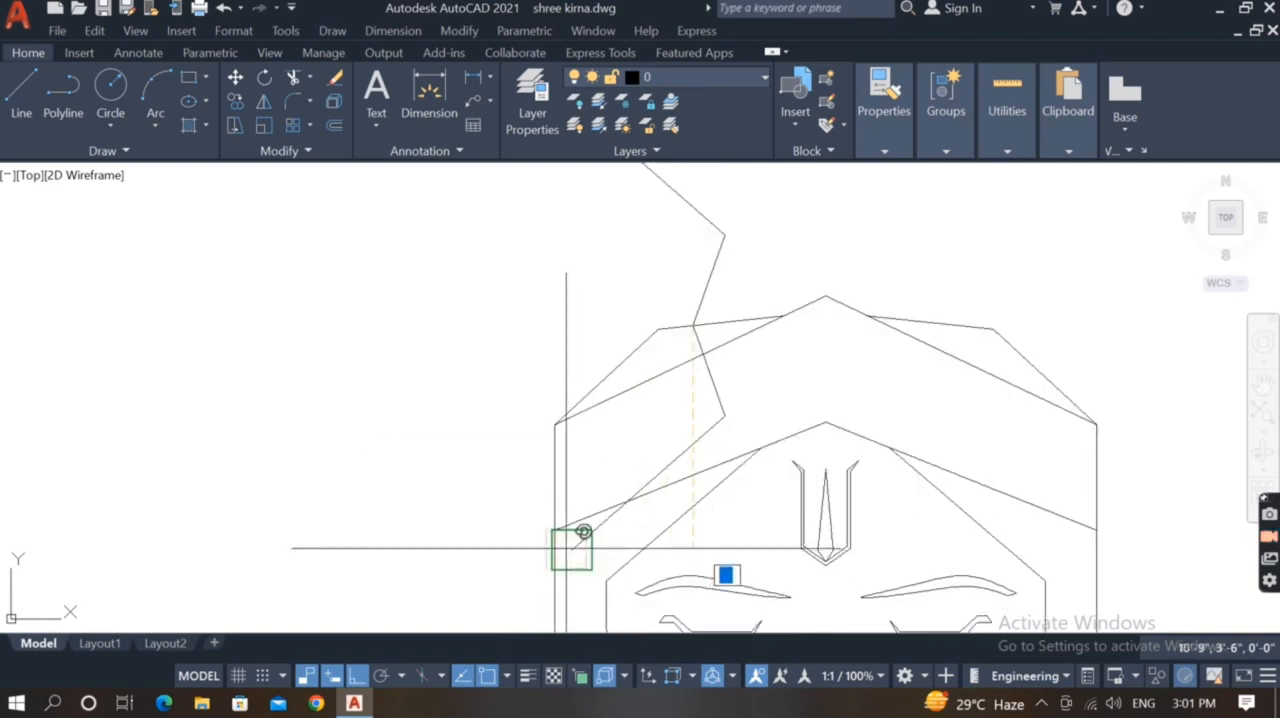
scroll(575, 552, down, 2)
click(573, 270)
Offset each of the ornament's four sides inward three times at equal spacing
scroll(545, 331, down, 2)
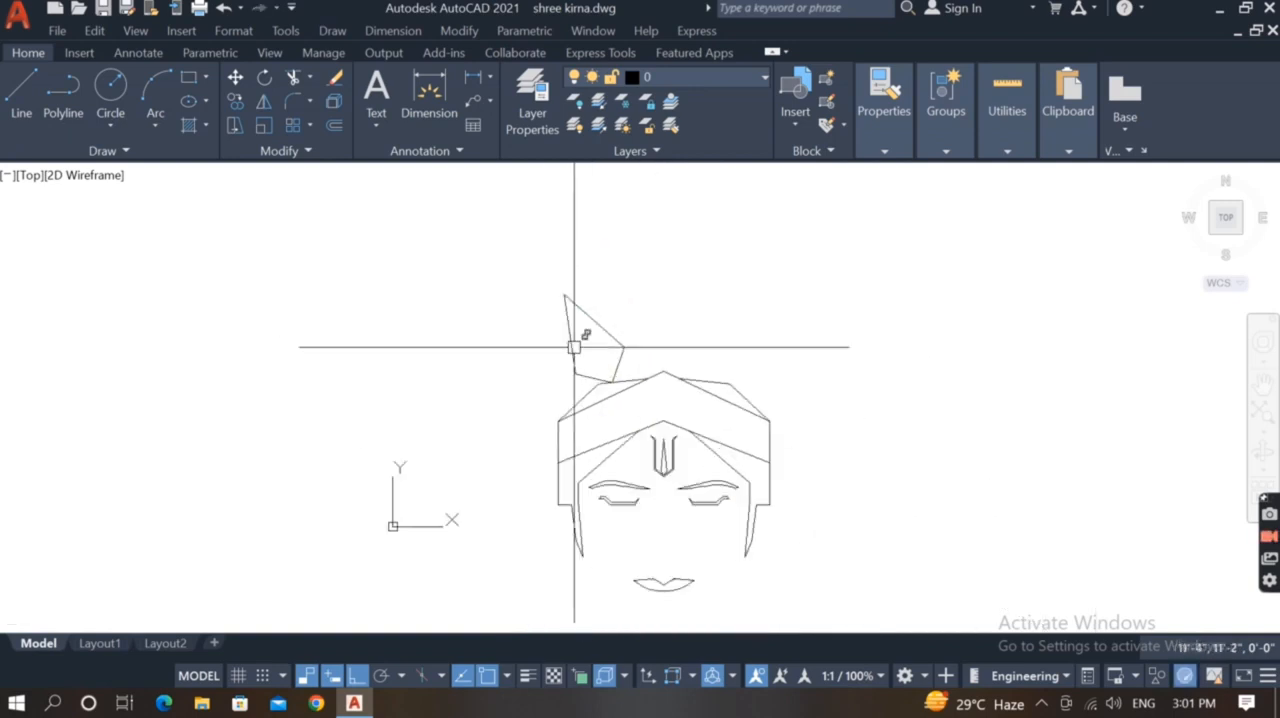
scroll(589, 345, up, 2)
scroll(590, 348, up, 2)
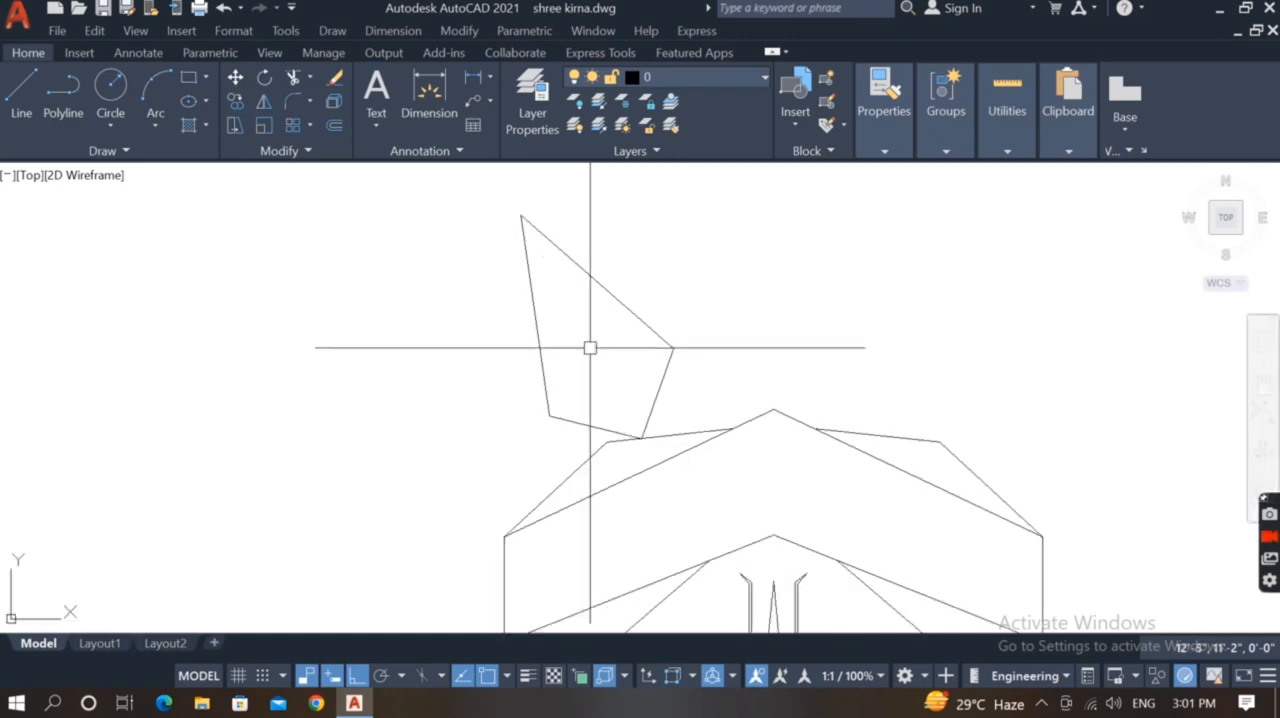
click(610, 297)
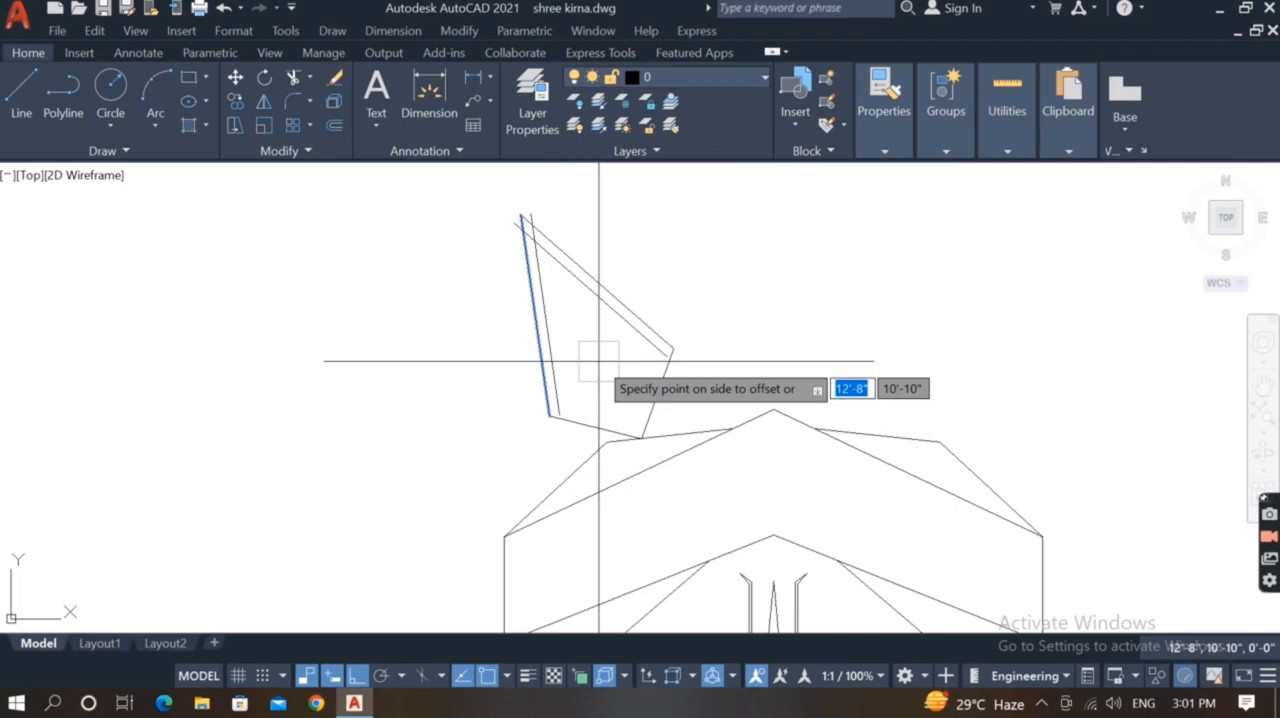
click(662, 381)
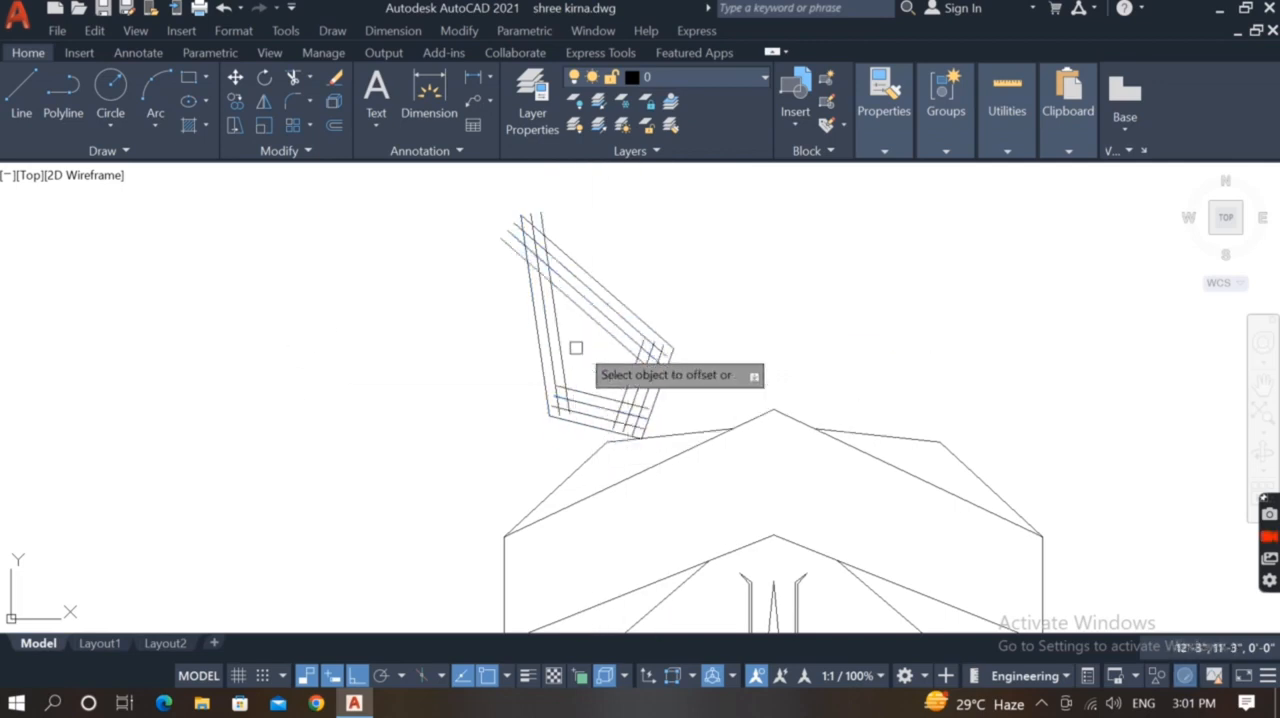
scroll(537, 280, up, 5)
scroll(537, 280, down, 5)
Fillet the offset lines into sharp corners at the ornament's upper tip and its right corner
scroll(537, 280, up, 5)
click(526, 243)
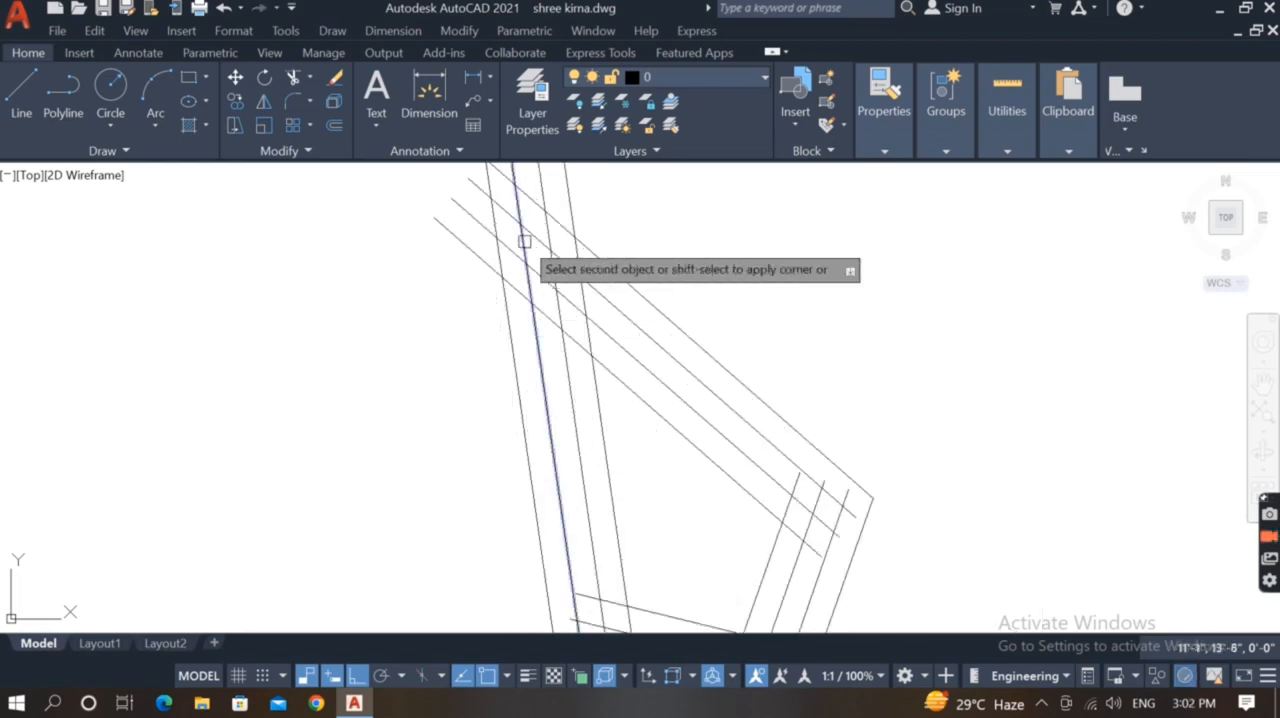
click(563, 302)
click(597, 390)
click(603, 360)
middle_drag(603, 357, 490, 280)
click(702, 404)
click(722, 433)
click(685, 423)
click(697, 444)
Fillet the offset lines into sharp corners at the ornament's two lower corners, completing the nested closed outlines
click(661, 557)
scroll(633, 391, down, 2)
click(658, 511)
click(634, 526)
click(574, 477)
click(531, 496)
click(549, 506)
scroll(594, 430, down, 6)
key(Escape)
scroll(638, 471, down, 2)
scroll(655, 574, up, 2)
mouse_move(654, 574)
middle_down()
mouse_move(650, 549)
mouse_move(680, 521)
mouse_move(687, 538)
mouse_move(663, 535)
middle_up()
scroll(680, 511, up, 2)
scroll(699, 506, down, 2)
scroll(661, 442, up, 1)
scroll(618, 425, down, 1)
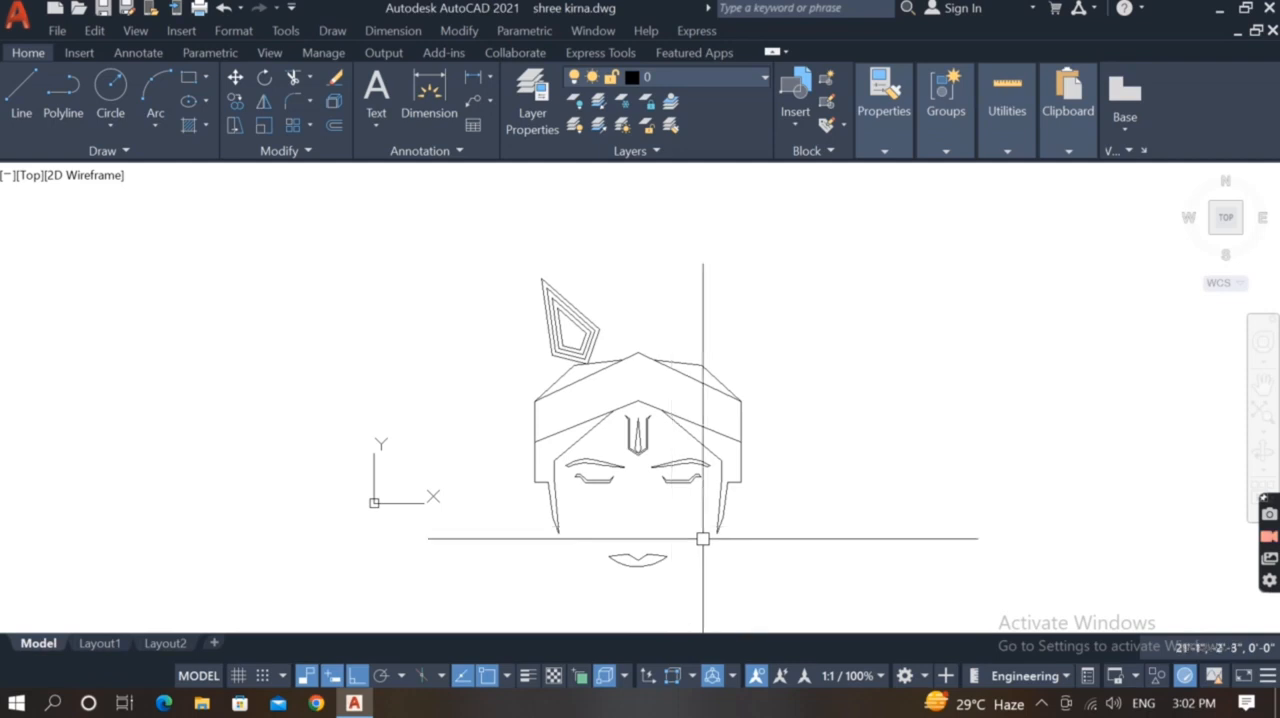
Draw a small closed four-sided ear outline beside the left side lock, starting with outer lines about 7" and 9" long
scroll(494, 503, up, 2)
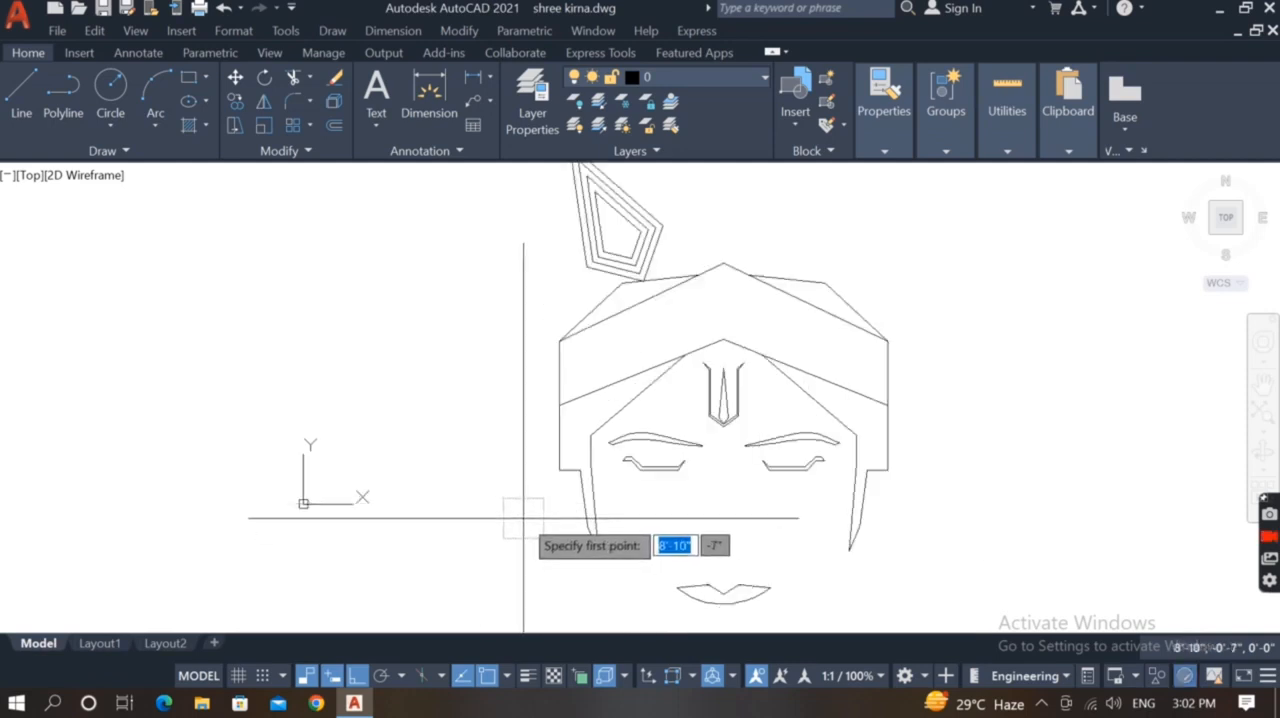
scroll(526, 517, up, 2)
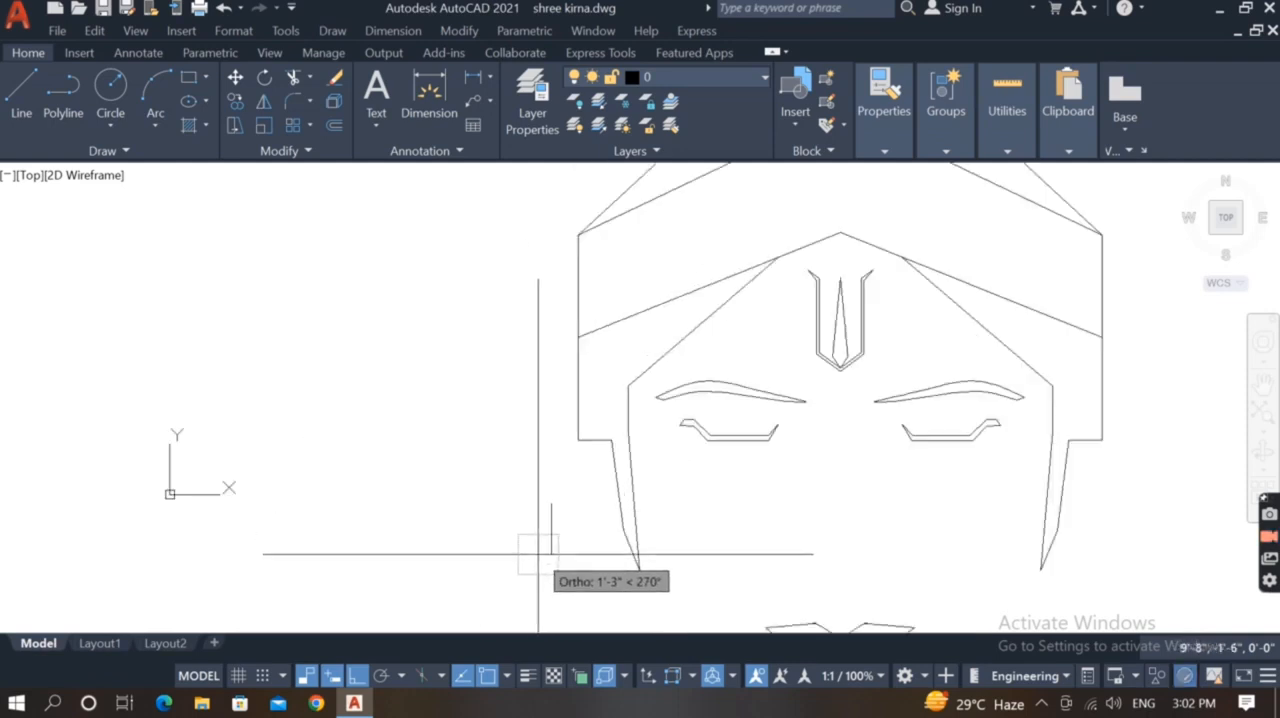
scroll(535, 540, up, 2)
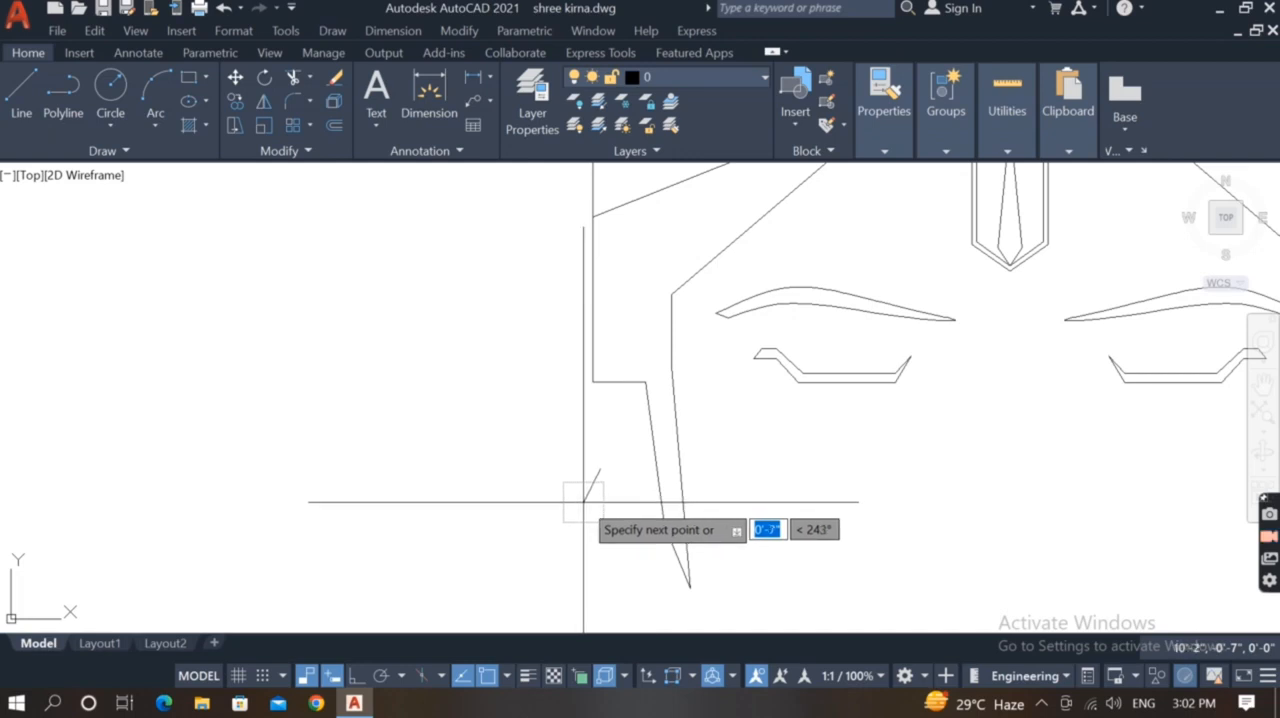
scroll(617, 535, up, 2)
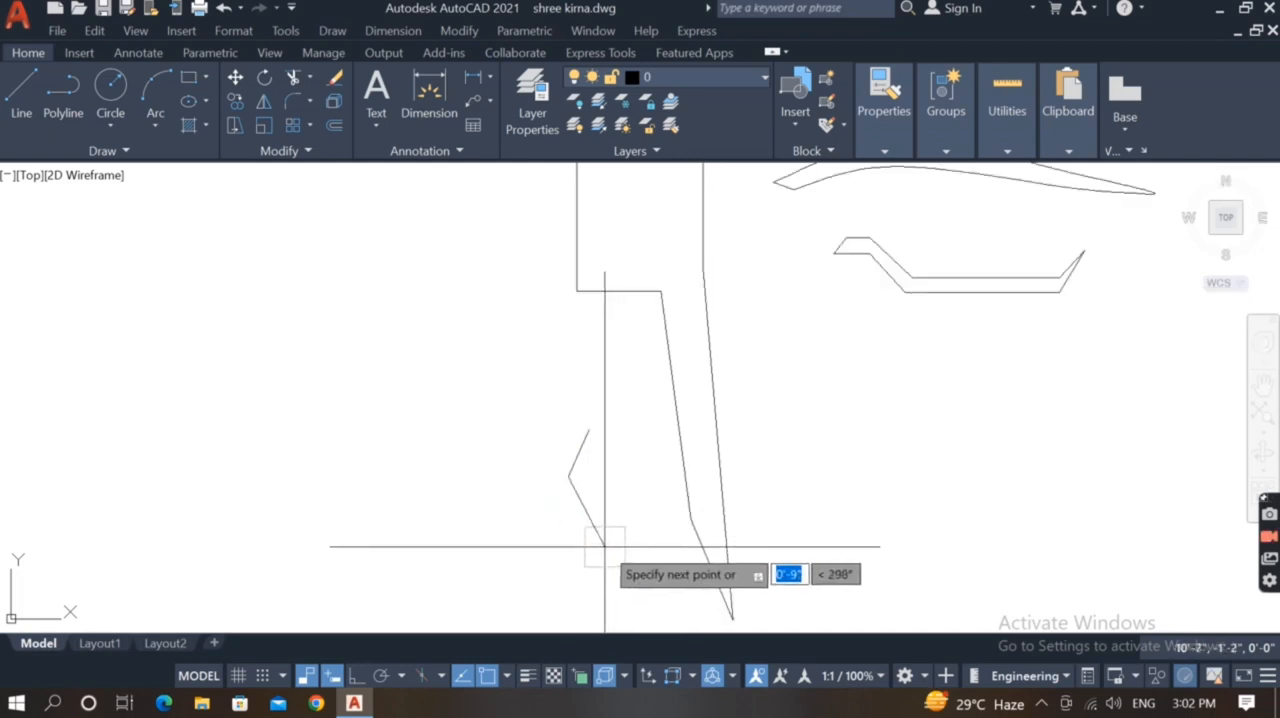
click(604, 546)
scroll(606, 472, up, 2)
click(569, 478)
click(566, 367)
key(Escape)
Move the left ear outline slightly up and to the right, closer to the side lock
scroll(622, 491, down, 5)
scroll(634, 481, up, 4)
click(620, 449)
click(550, 578)
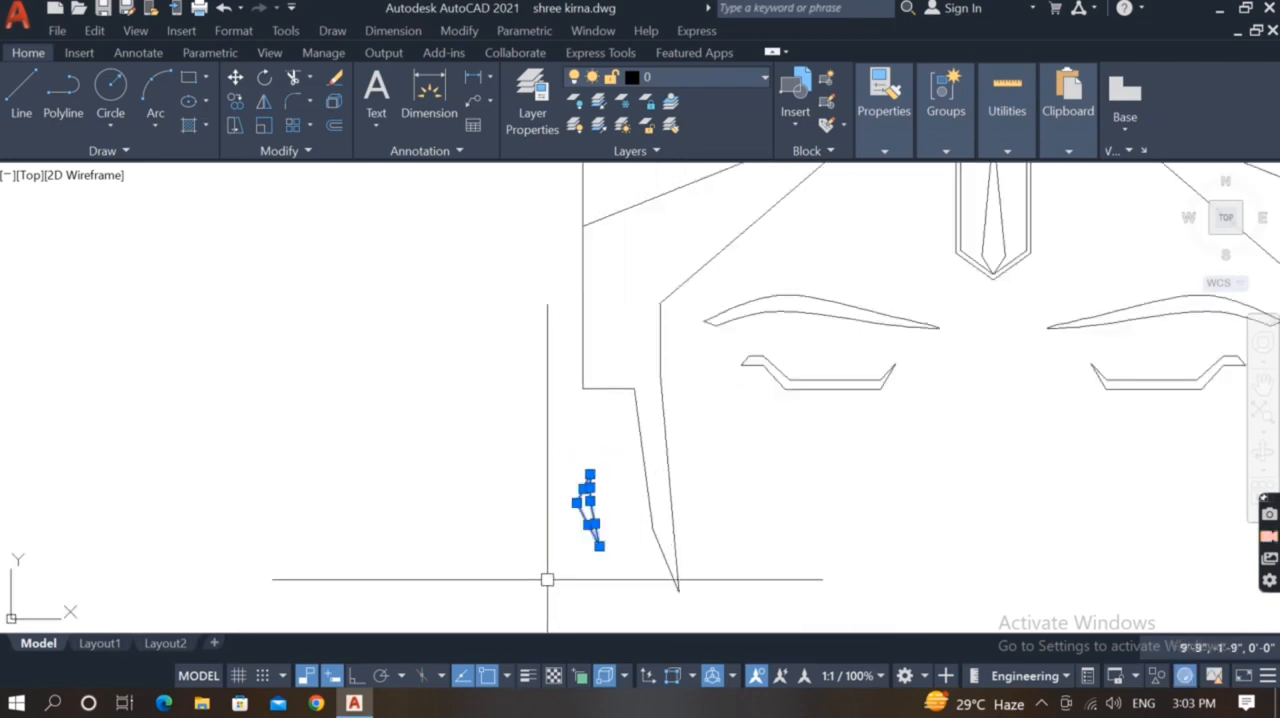
text(m)
key(Return)
click(547, 575)
click(556, 565)
Try to mirror the left ear outline to the right side about the face's vertical centre line
click(622, 453)
click(557, 564)
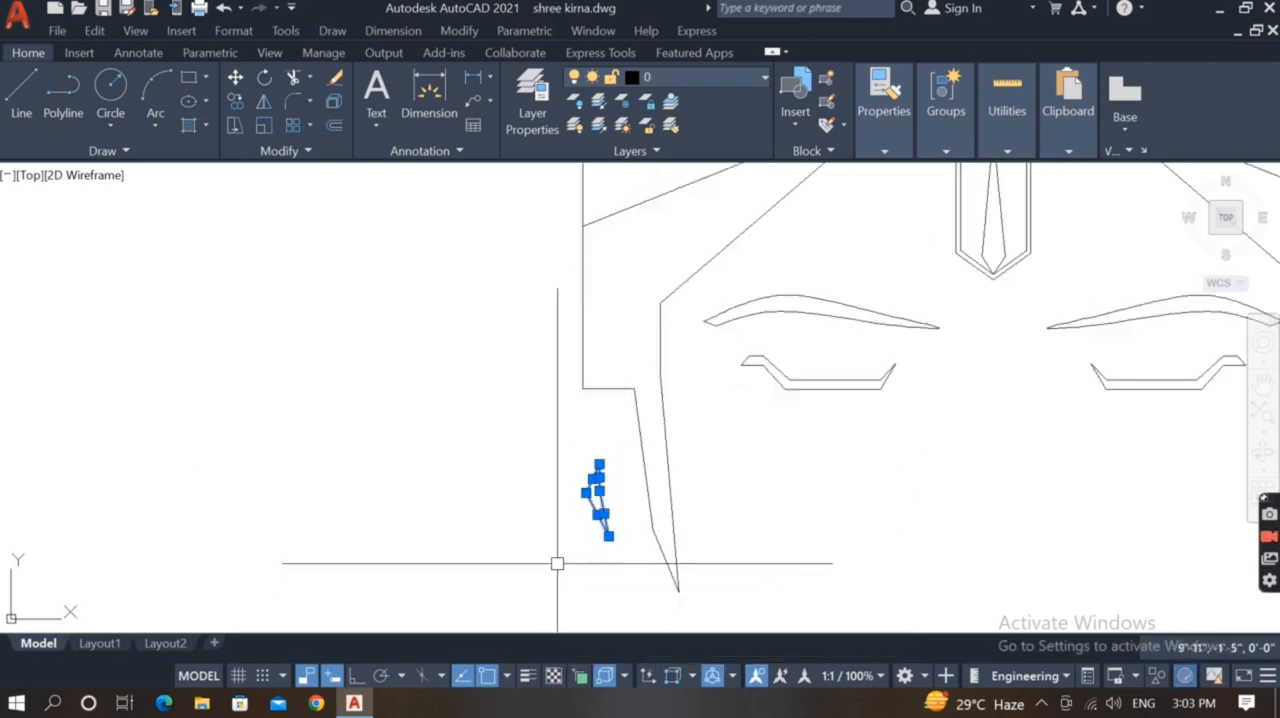
scroll(340, 480, down, 5)
text(mi)
key(Return)
scroll(529, 500, up, 2)
middle_drag(531, 502, 676, 483)
scroll(636, 281, down, 2)
click(632, 281)
click(635, 502)
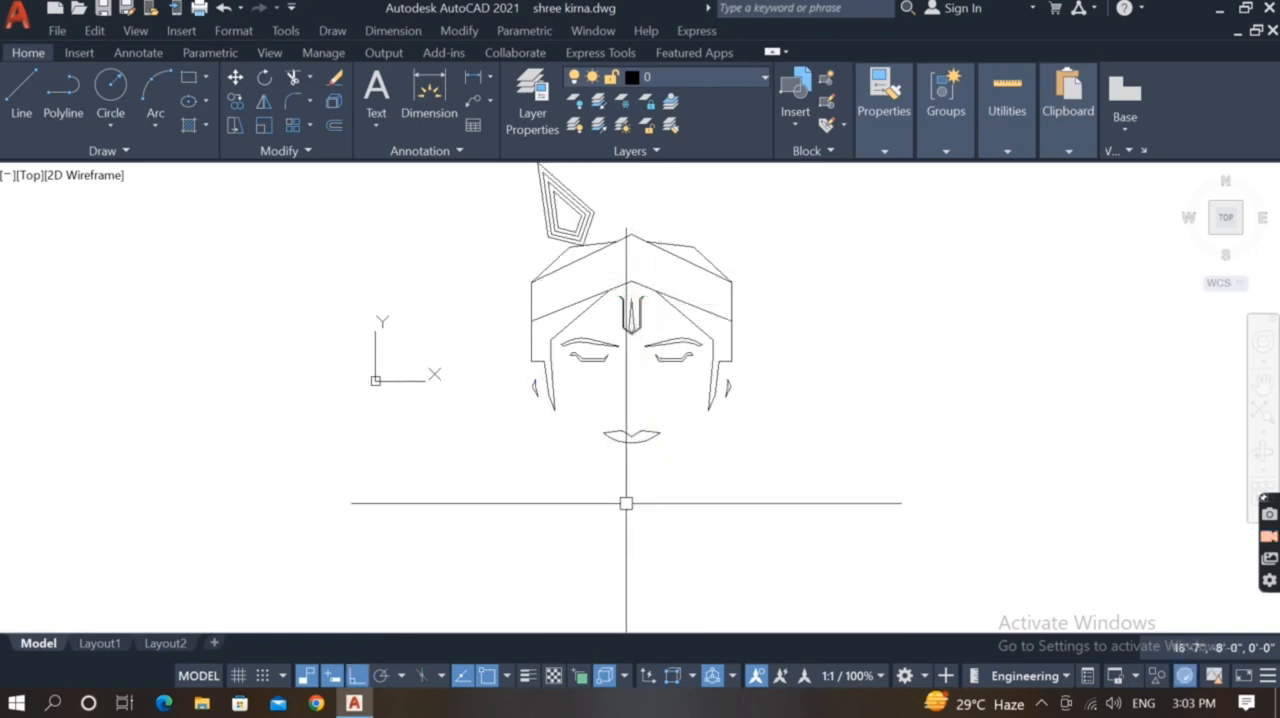
Delete the mirrored ear outline on the right side of the face
scroll(738, 384, up, 4)
click(738, 371)
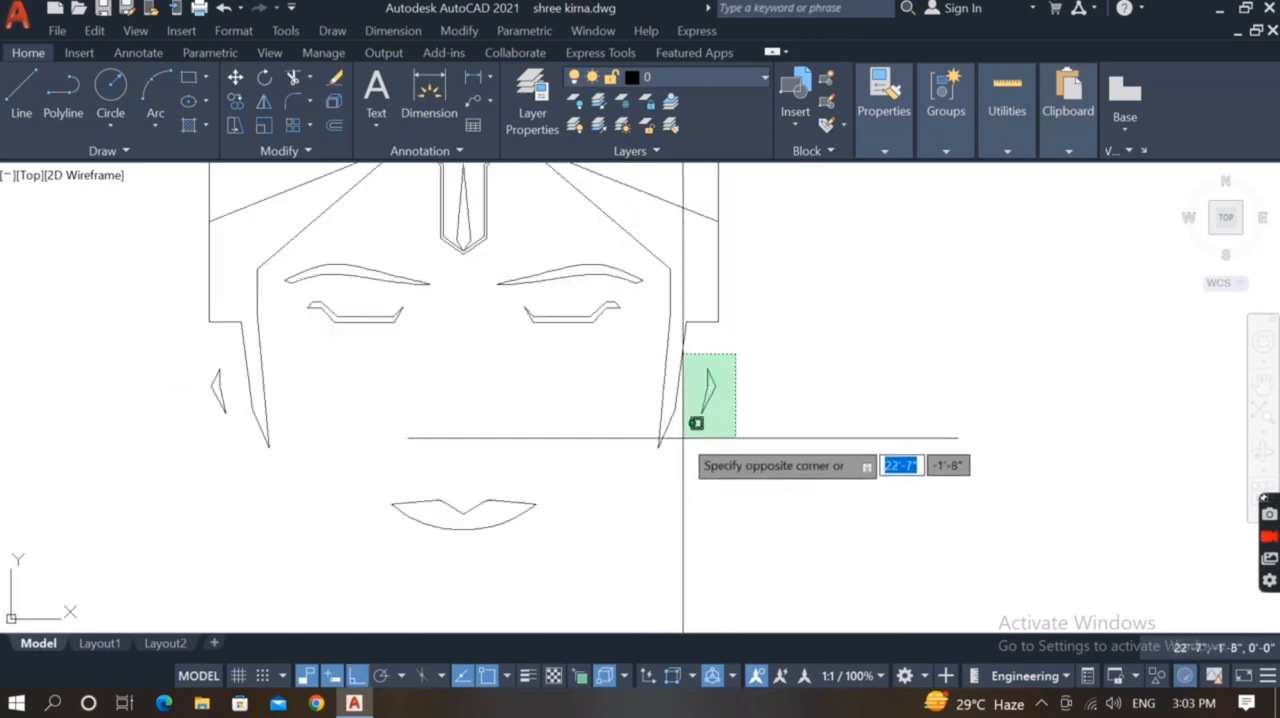
click(717, 406)
text(e)
key(Return)
key(ctrl+z)
click(811, 357)
click(705, 414)
scroll(703, 462, down, 5)
scroll(633, 498, up, 3)
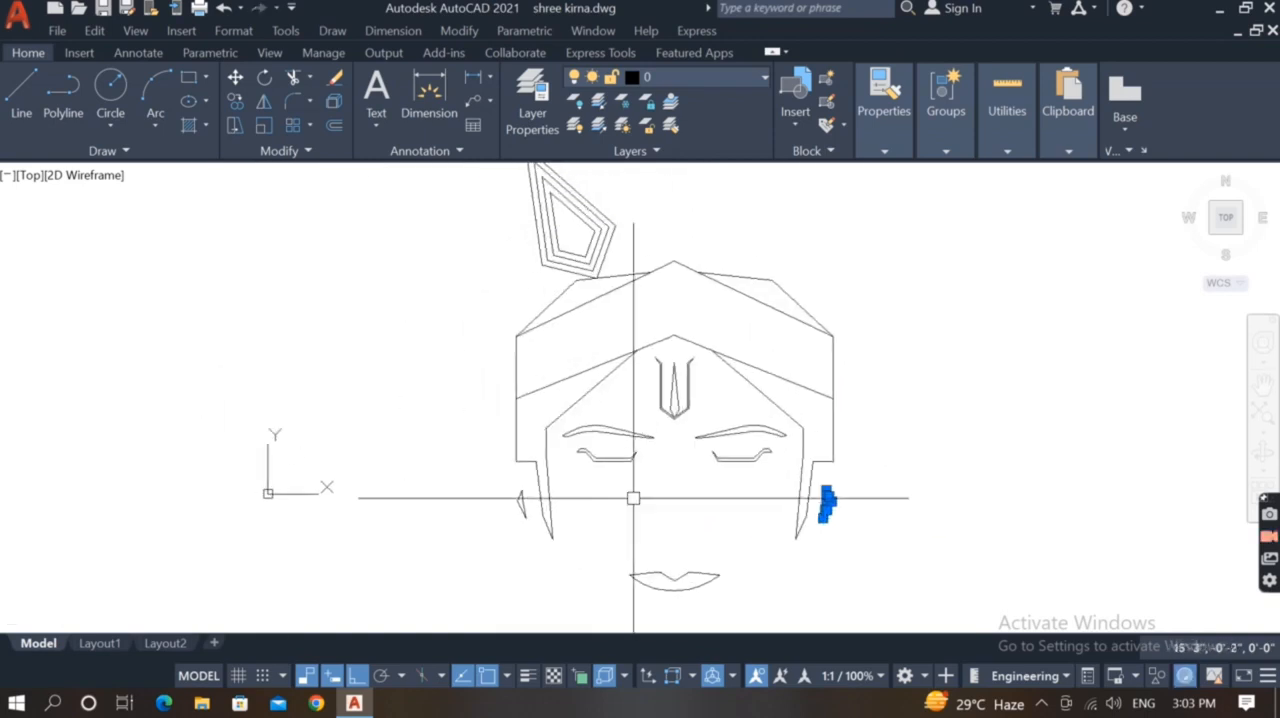
scroll(536, 509, up, 4)
Mirror the left ear outline about a vertical axis through the headband's lower peak, keeping the original
click(548, 494)
click(486, 533)
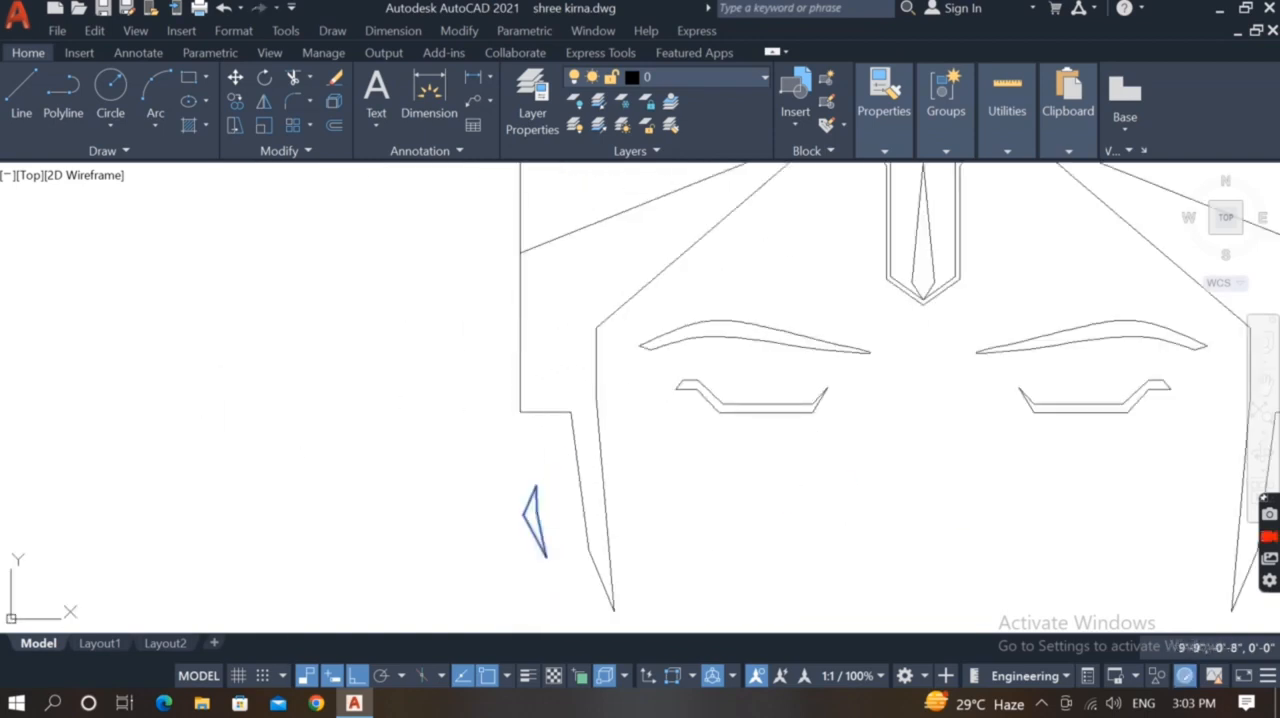
scroll(504, 479, down, 2)
click(768, 239)
scroll(768, 238, down, 2)
key(F8)
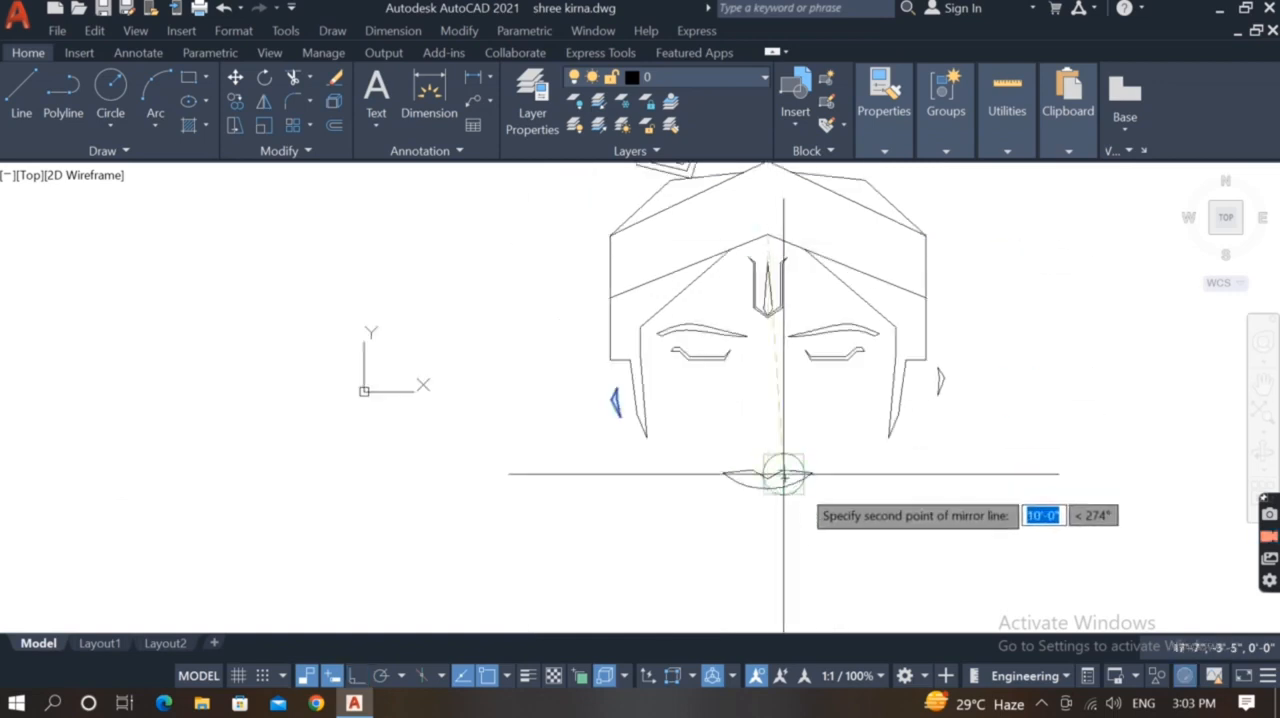
click(796, 566)
key(Return)
scroll(798, 568, down, 2)
mouse_move(784, 466)
middle_down()
mouse_move(767, 483)
mouse_move(715, 479)
middle_up()
scroll(747, 471, up, 2)
scroll(706, 509, down, 3)
scroll(654, 500, up, 2)
scroll(654, 500, down, 1)
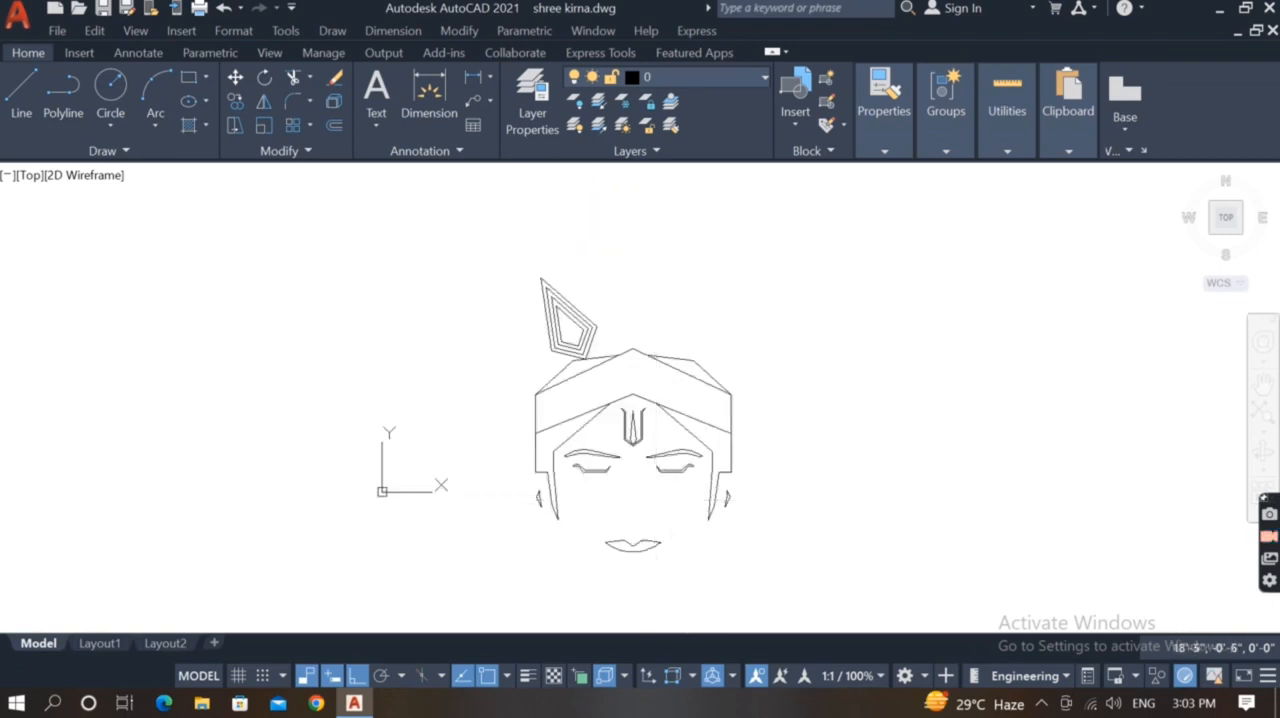
Draw a tall rectangular frame around the whole portrait and its ornament
scroll(654, 500, down, 2)
text(rec)
key(Return)
click(552, 325)
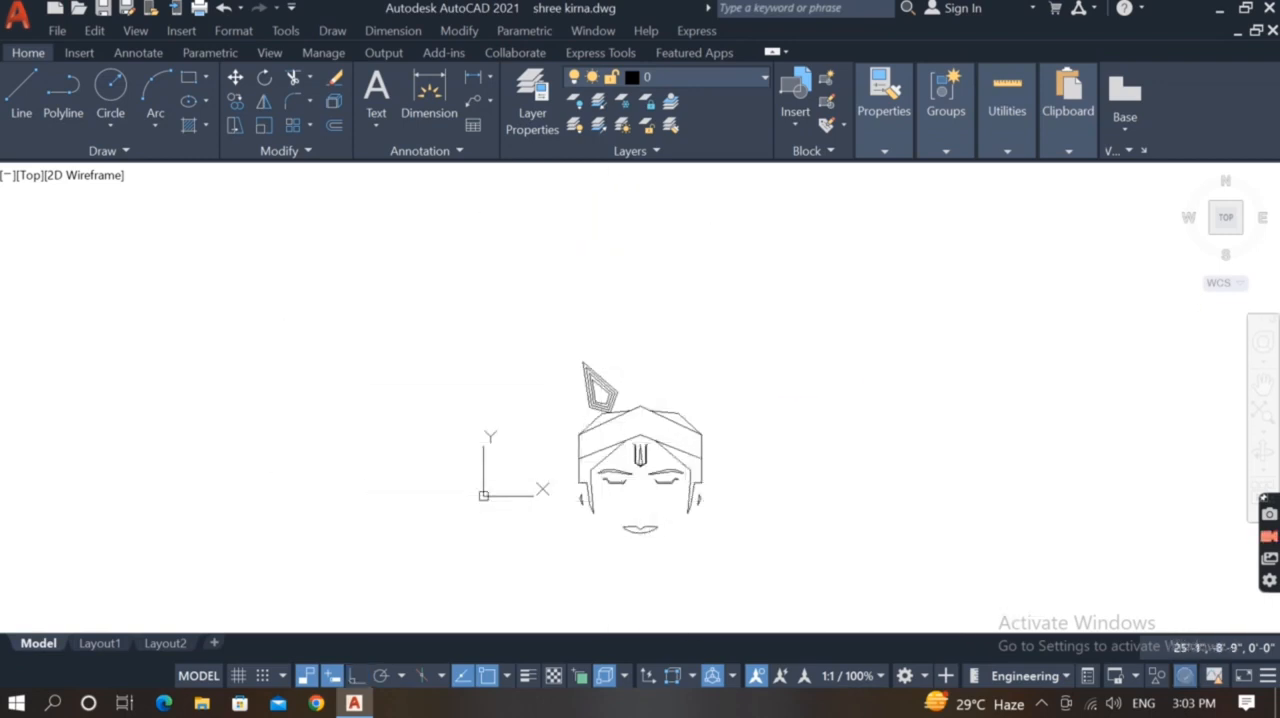
click(717, 576)
Stretch the rectangular frame's upper edge downward so it sits just above the ornament's tip
scroll(701, 538, up, 2)
middle_drag(691, 541, 731, 550)
click(654, 258)
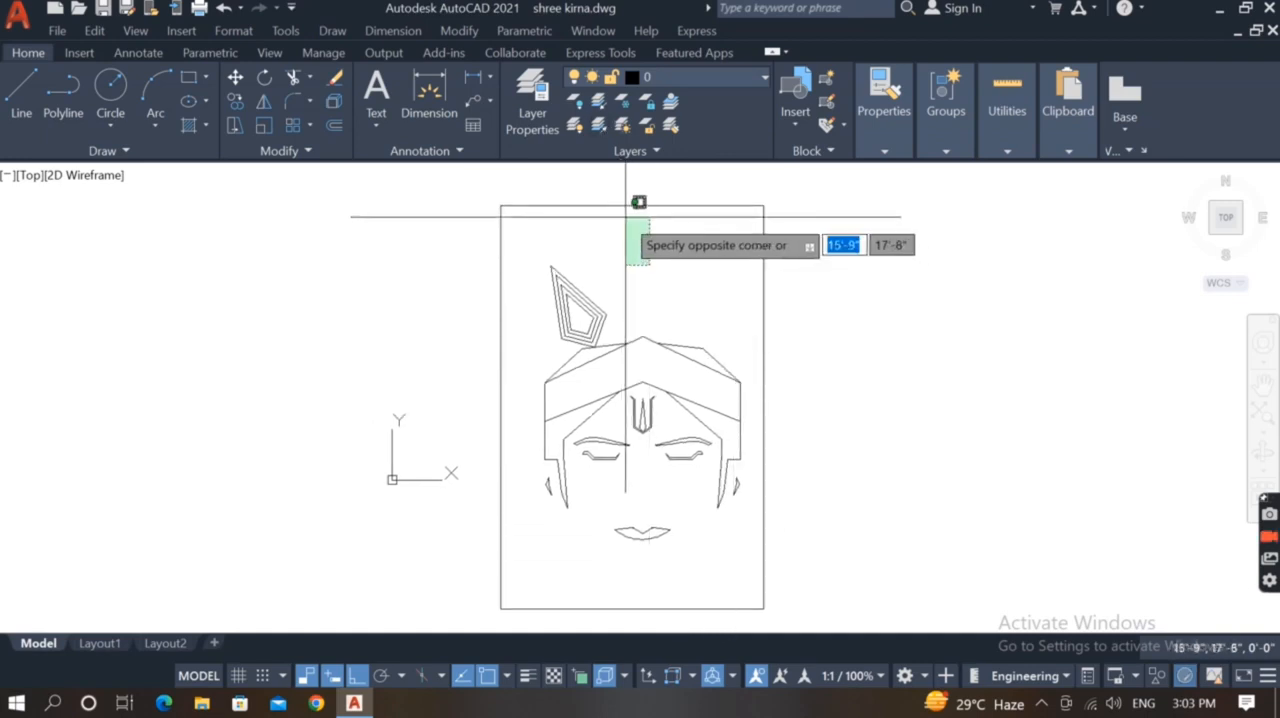
click(636, 208)
click(625, 206)
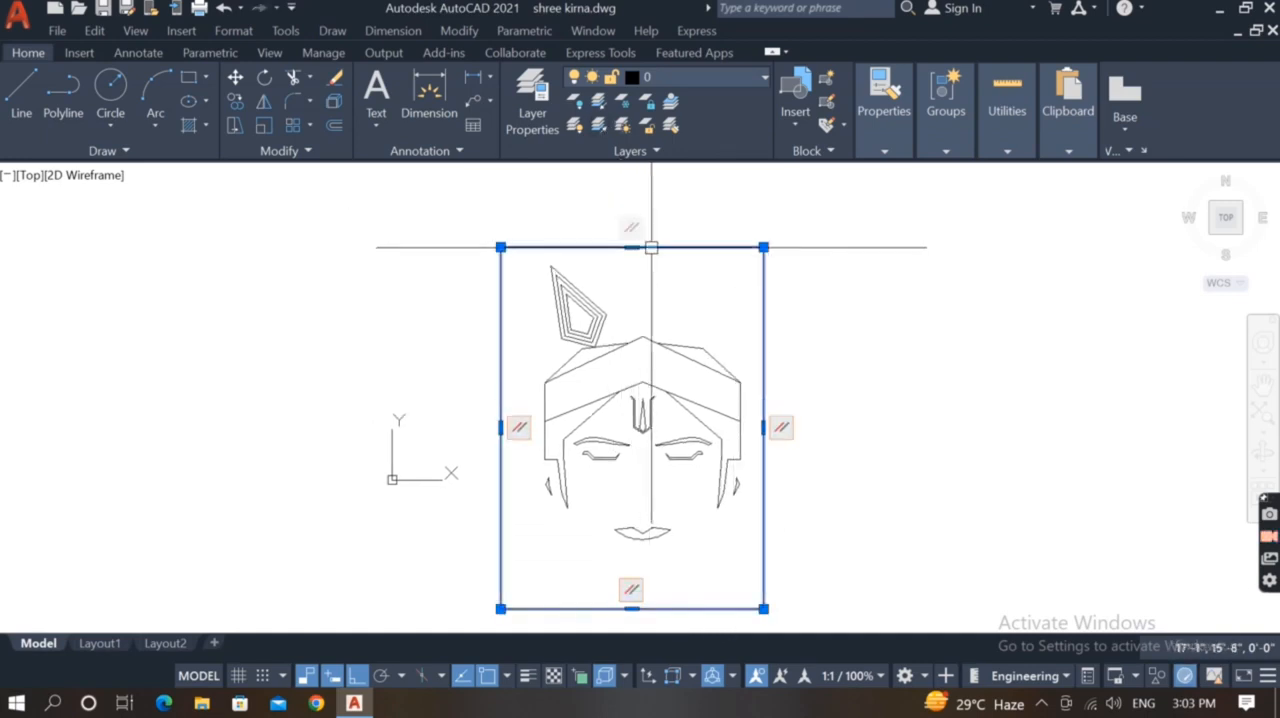
click(654, 247)
key(Escape)
Hatch the headband's interior
text(h)
key(Return)
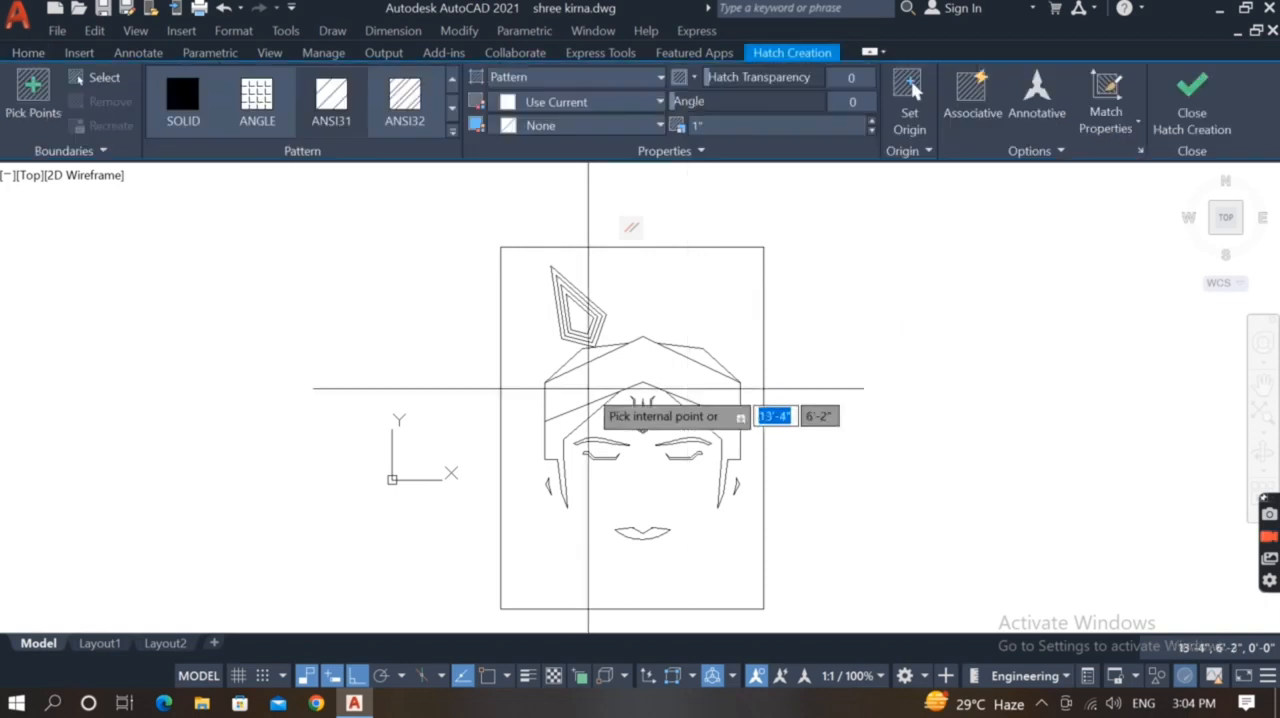
click(600, 380)
key(Return)
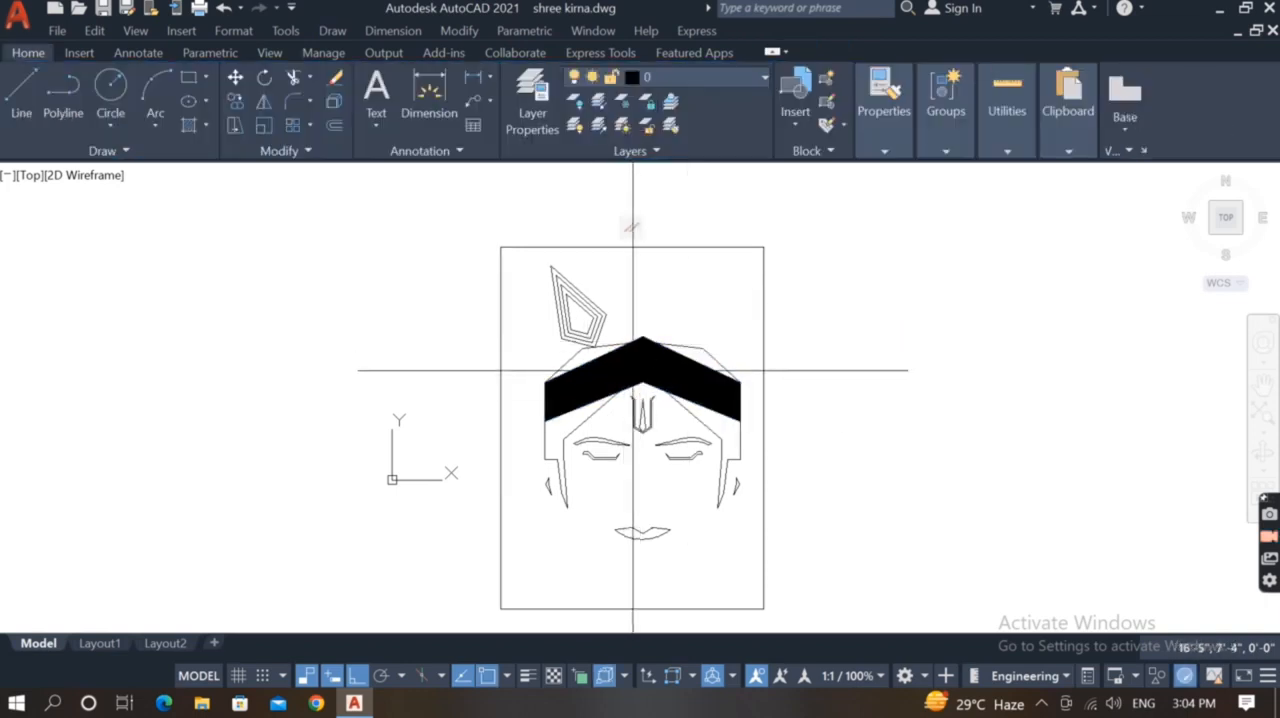
Hatch the hair areas below the headband, including both side locks, and the two areas above the headband
key(Return)
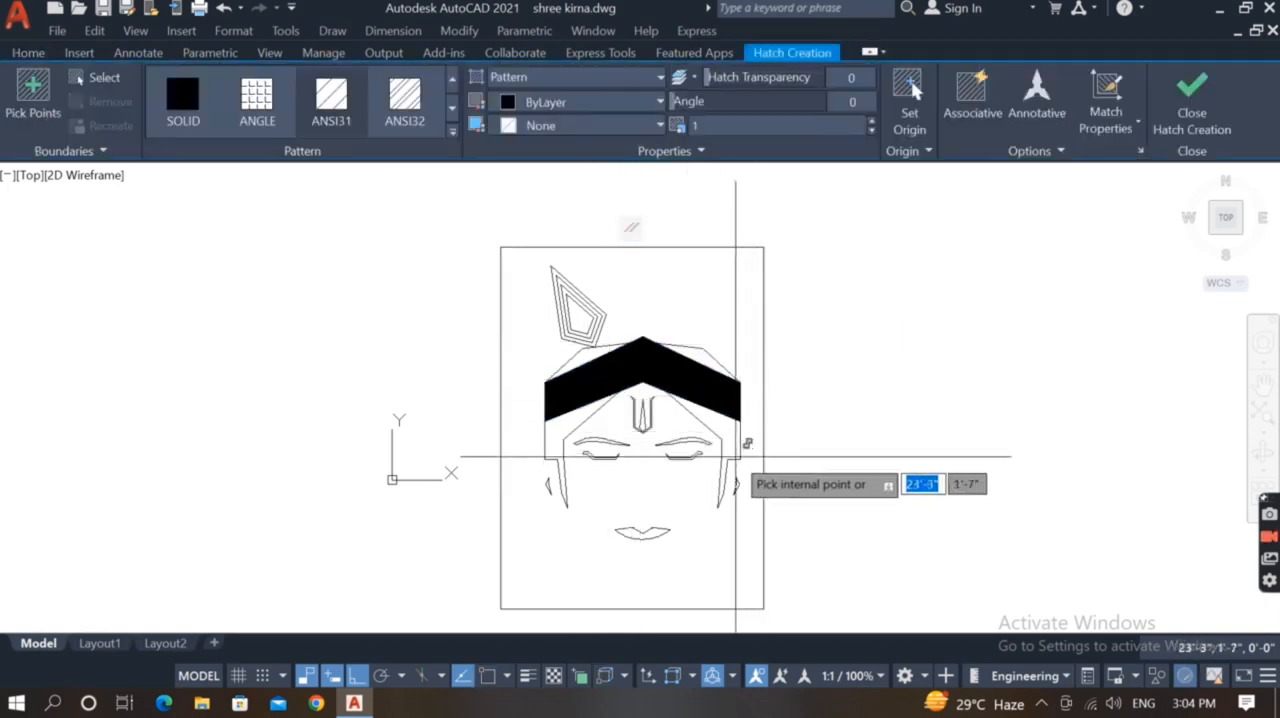
click(723, 437)
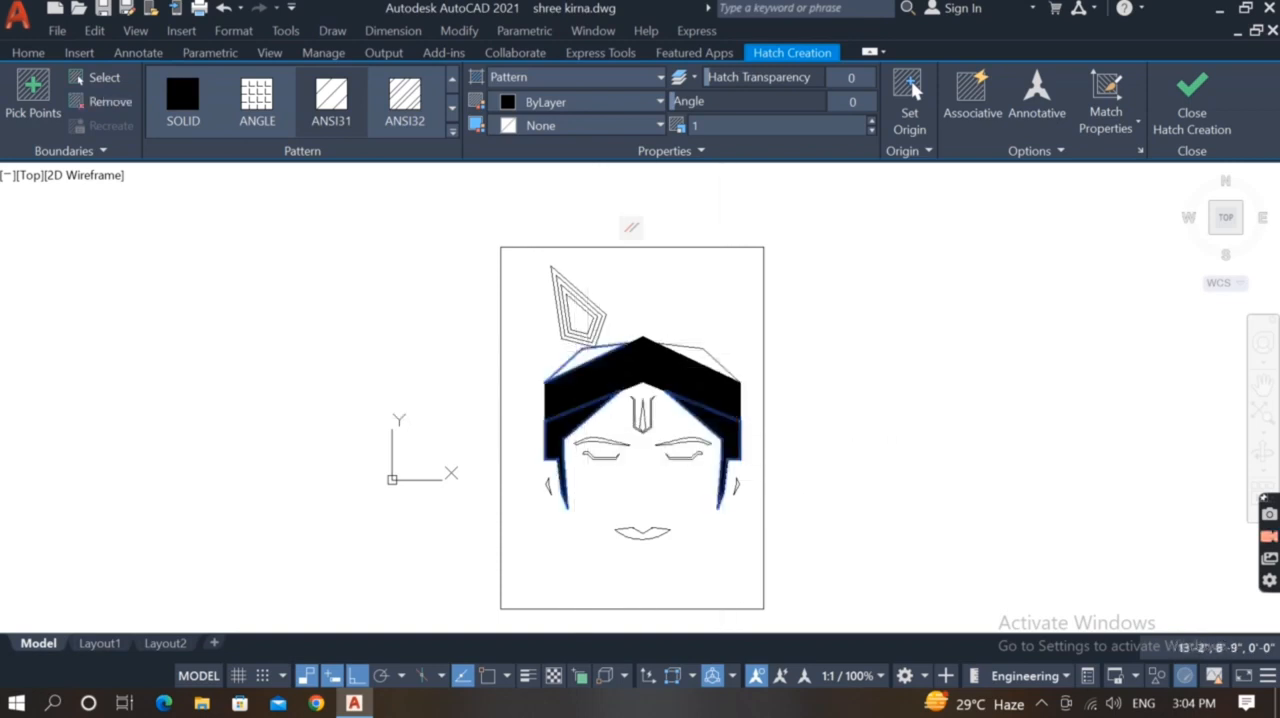
click(694, 350)
key(Return)
Set the pattern of both the hair hatch and the headband hatch to SOLID
scroll(540, 429, up, 2)
click(594, 417)
scroll(594, 417, down, 3)
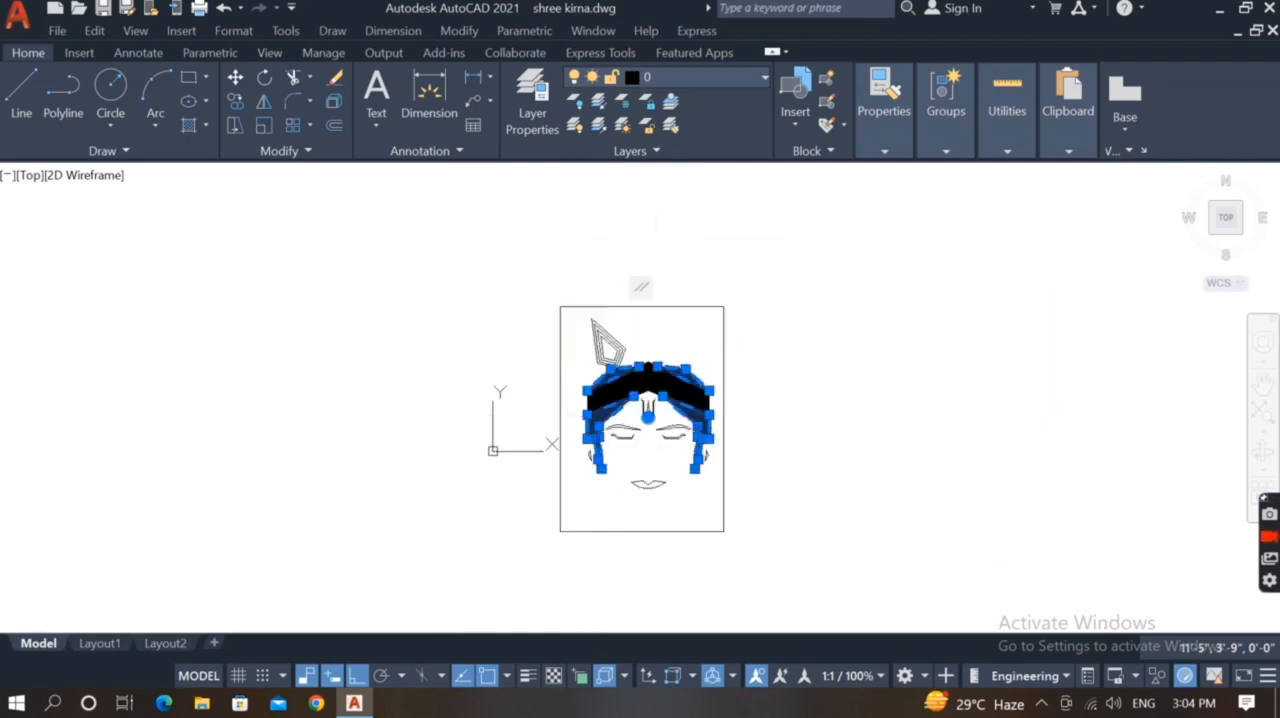
click(196, 112)
scroll(622, 378, up, 2)
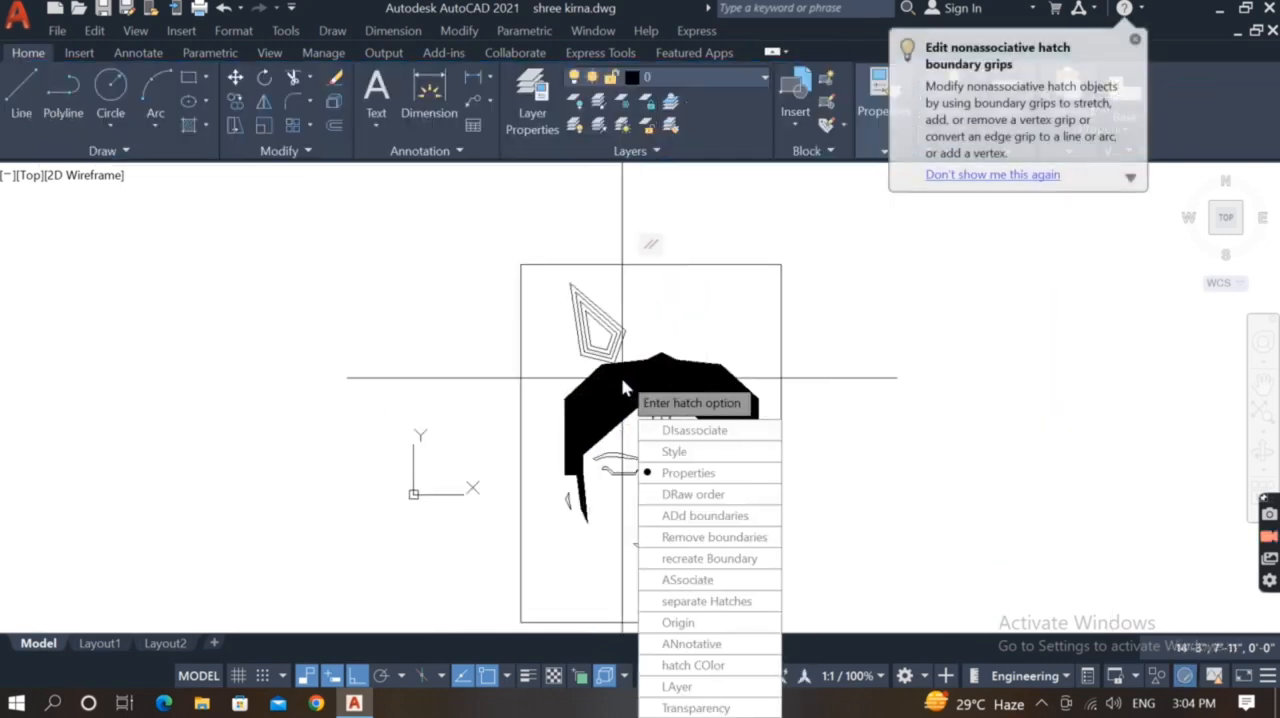
click(622, 380)
click(196, 114)
key(Escape)
Set the headband hatch's colour to Yellow in its properties
scroll(683, 486, down, 2)
mouse_move(626, 491)
middle_down()
mouse_move(568, 386)
mouse_move(603, 427)
mouse_move(609, 471)
middle_up()
scroll(606, 356, up, 2)
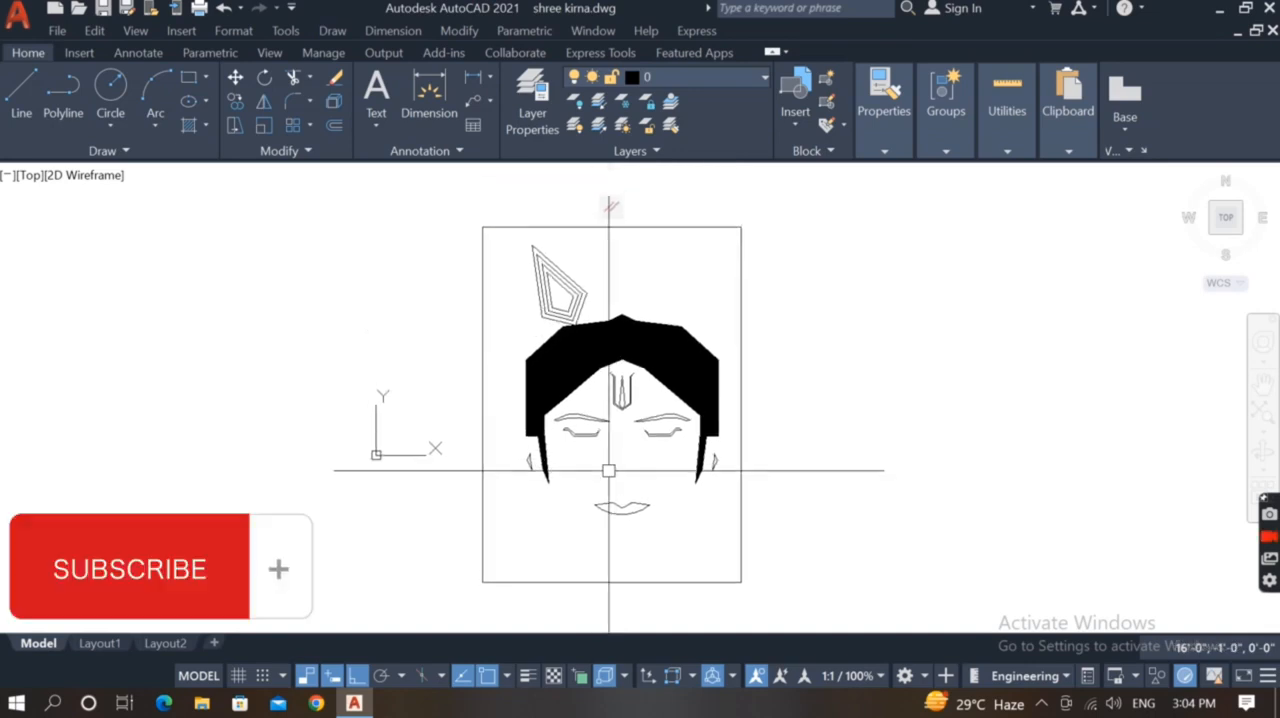
click(590, 352)
scroll(630, 356, down, 2)
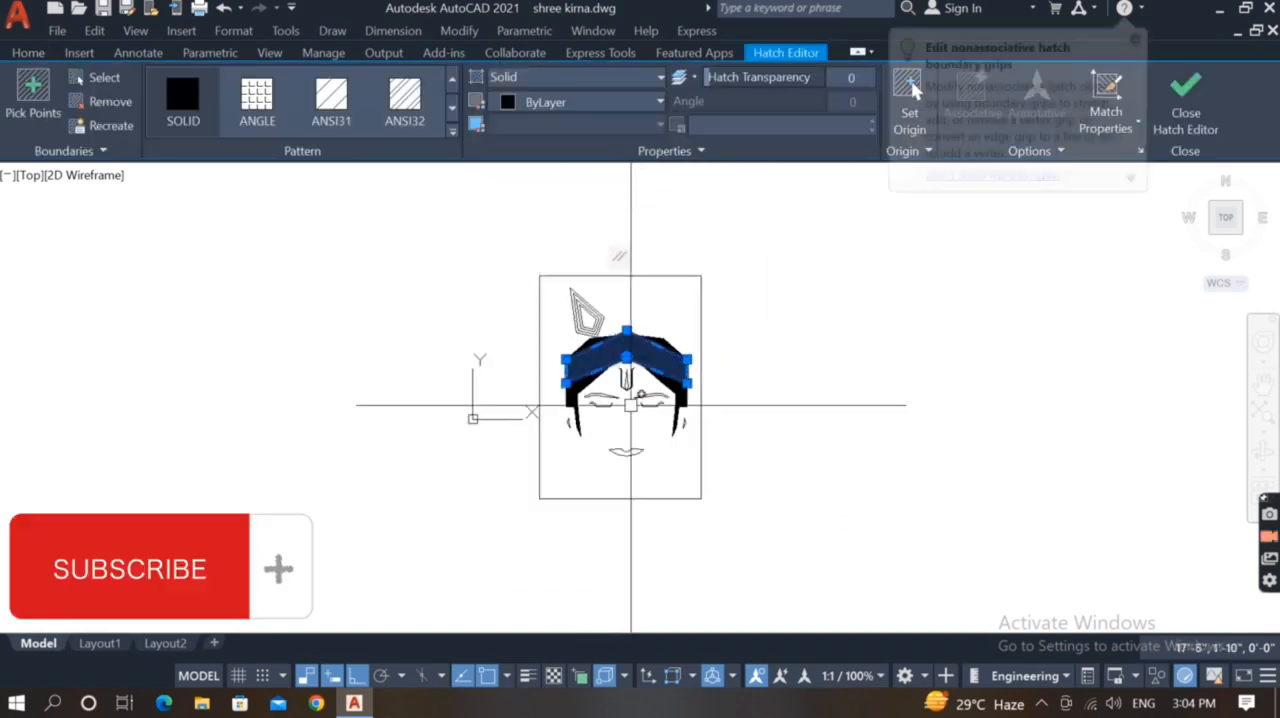
scroll(636, 386, up, 2)
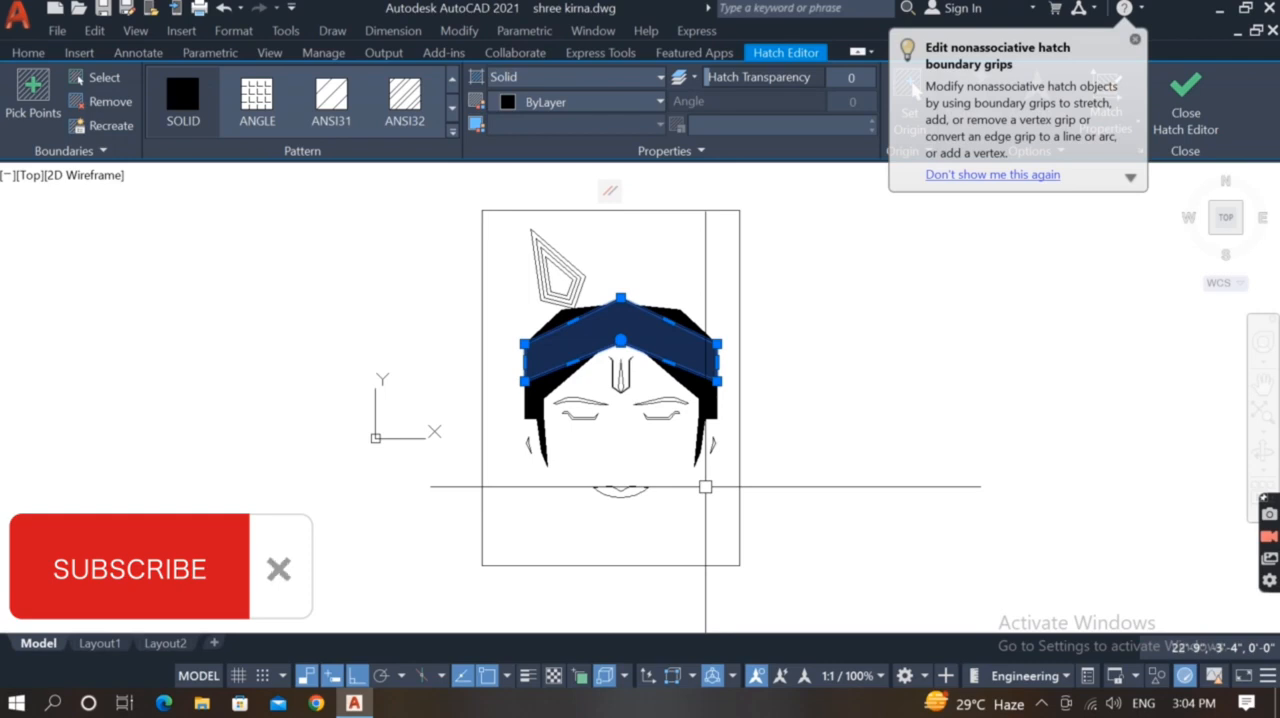
right_click(705, 487)
click(760, 655)
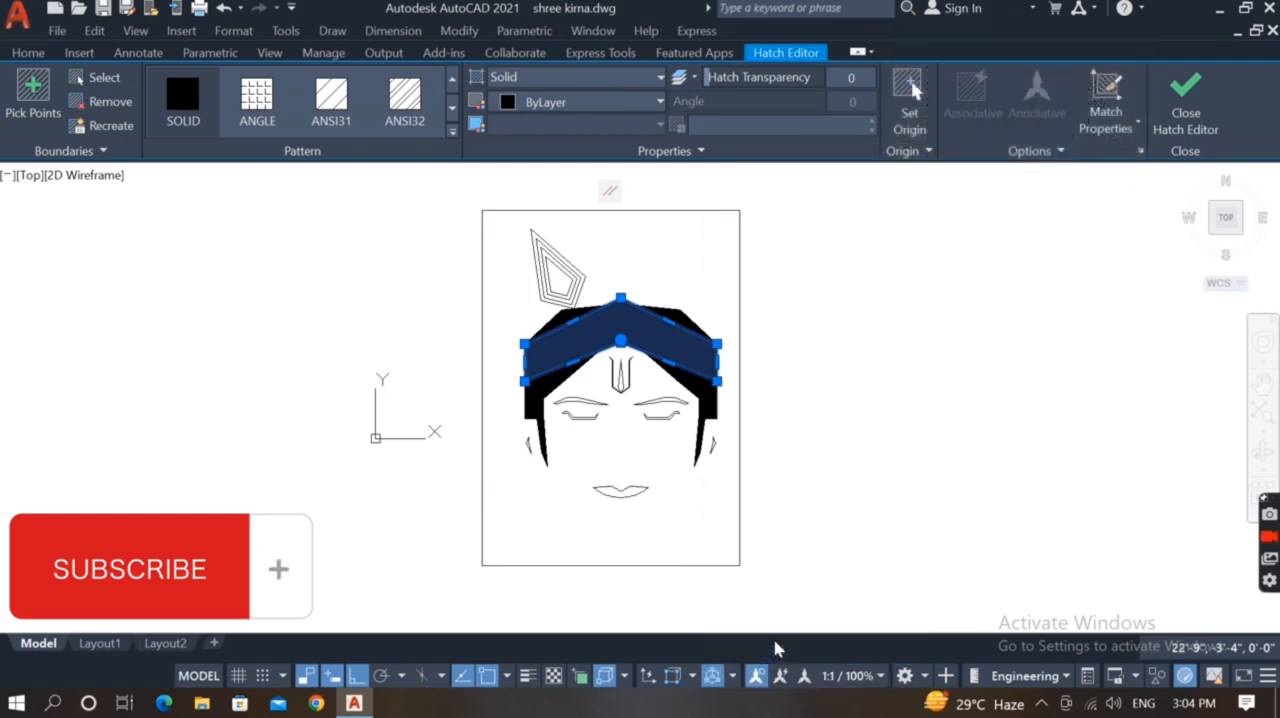
click(237, 257)
click(170, 326)
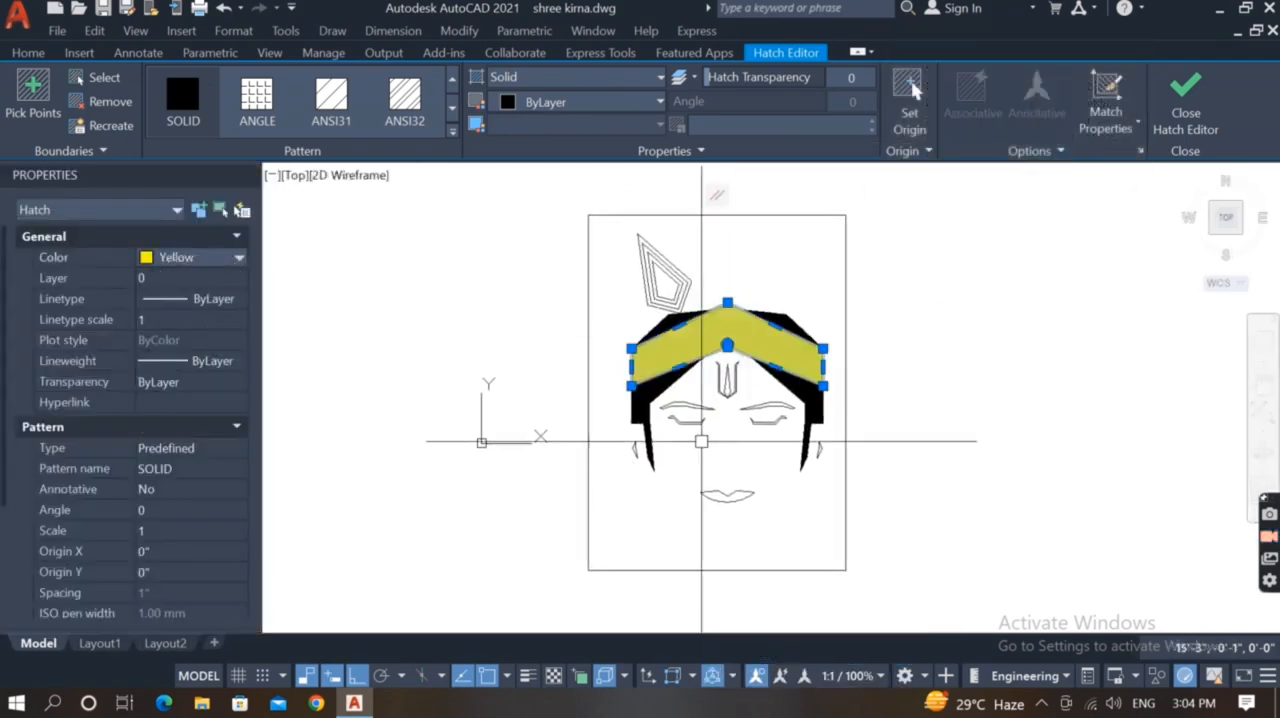
Hatch the slim teardrop mark at the centre of the forehead and match its properties to the solid black hair hatch
key(Escape)
scroll(752, 386, up, 6)
middle_drag(748, 380, 750, 457)
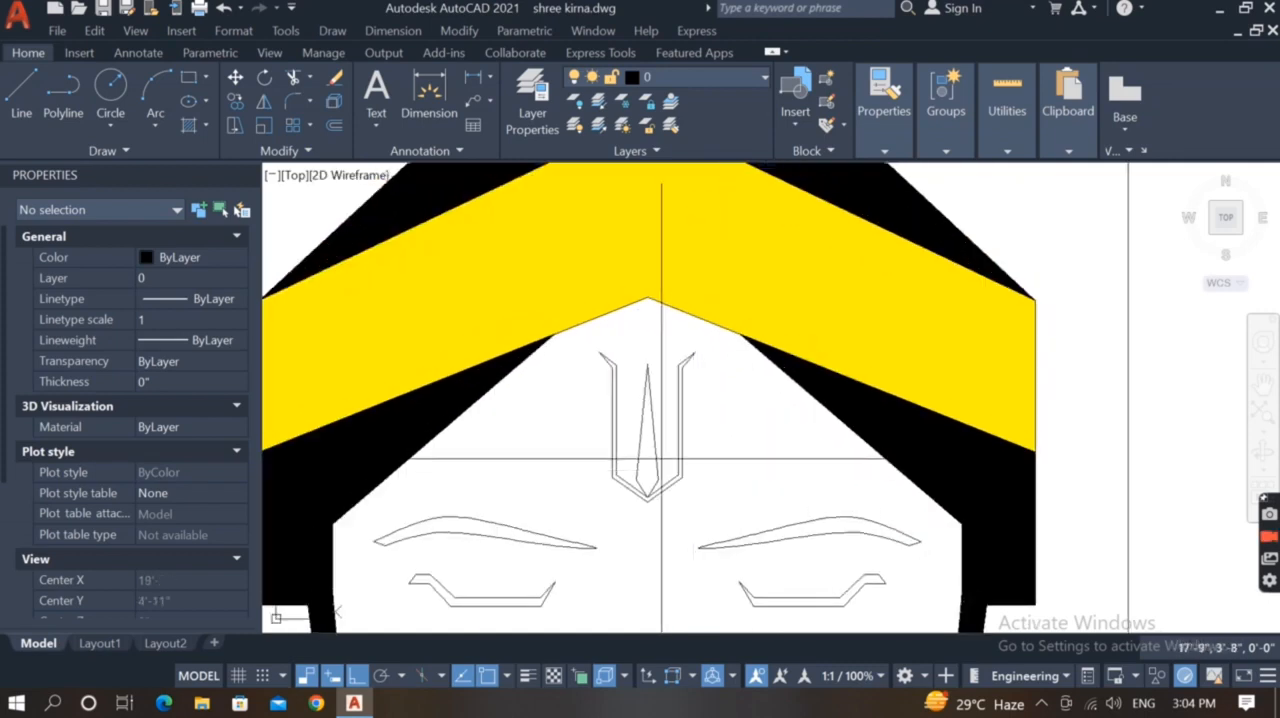
key(h)
key(Return)
scroll(648, 451, up, 2)
click(647, 450)
key(Return)
text(ma)
key(Return)
click(1037, 413)
click(647, 450)
scroll(655, 486, up, 4)
Set the colour of the forehead teardrop's hatch to Red
click(668, 470)
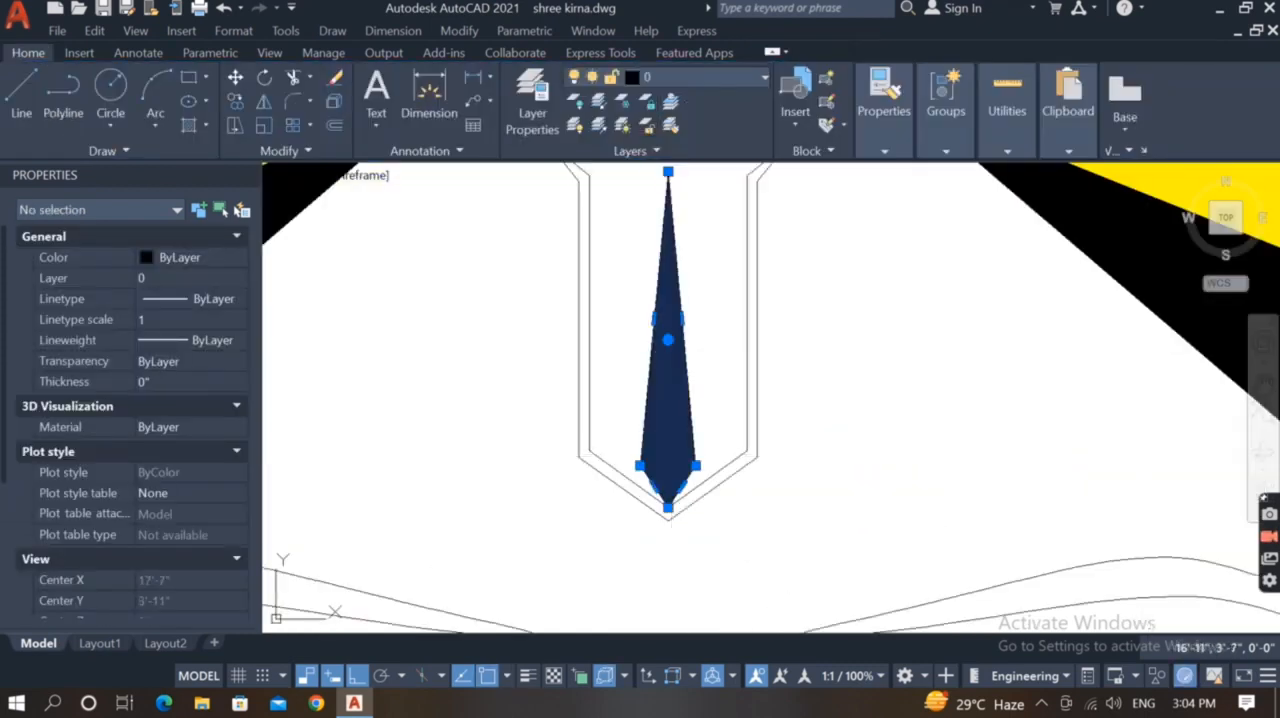
scroll(674, 455, down, 8)
click(237, 257)
click(172, 309)
key(Escape)
Hatch the lips and match their properties to the red forehead teardrop
scroll(681, 529, up, 4)
middle_drag(554, 491, 517, 220)
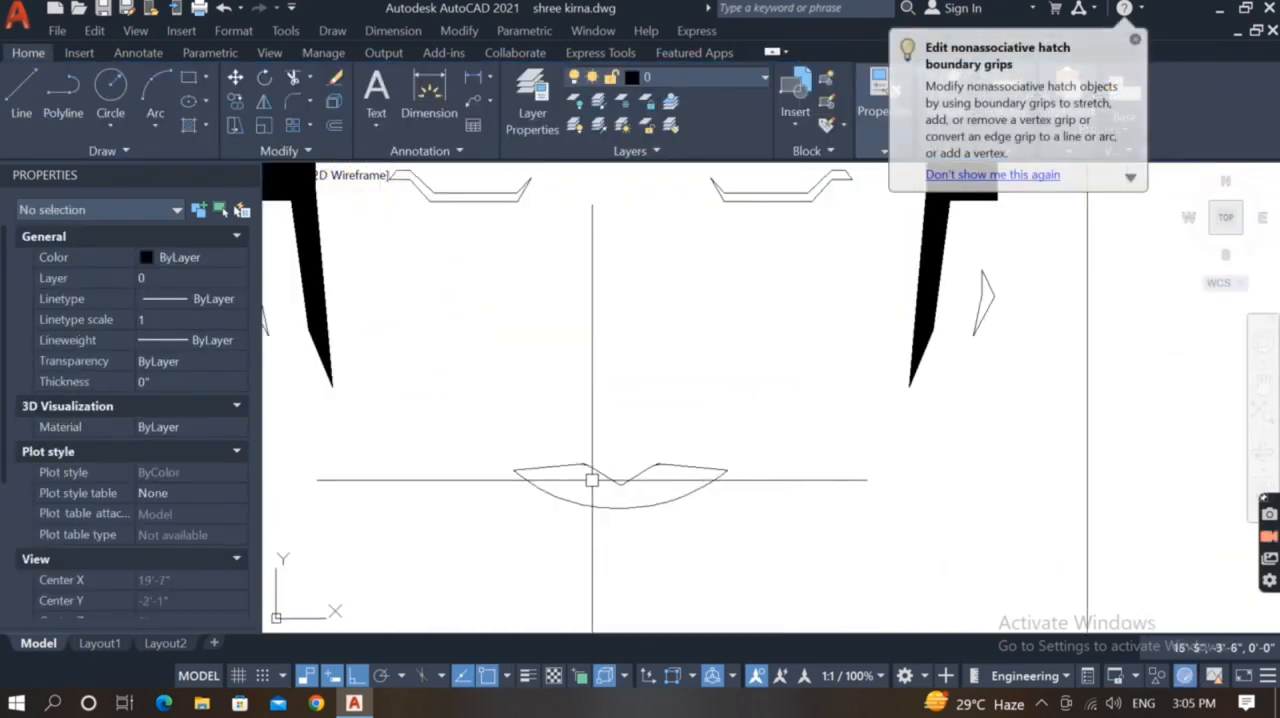
key(h)
key(Return)
click(606, 500)
scroll(604, 506, down, 2)
key(Return)
text(ma)
Hatch the eyebrow, closed eye and ear shape on the left side of the face
key(Return)
click(619, 221)
scroll(590, 439, down, 2)
click(602, 486)
key(Escape)
scroll(600, 486, up, 2)
scroll(664, 503, down, 2)
scroll(566, 438, up, 8)
key(h)
key(Return)
click(580, 523)
click(614, 386)
Hatch the eyebrow, closed eye and ear shape on the right side of the face as part of the same hatch
scroll(620, 388, down, 8)
scroll(694, 403, up, 6)
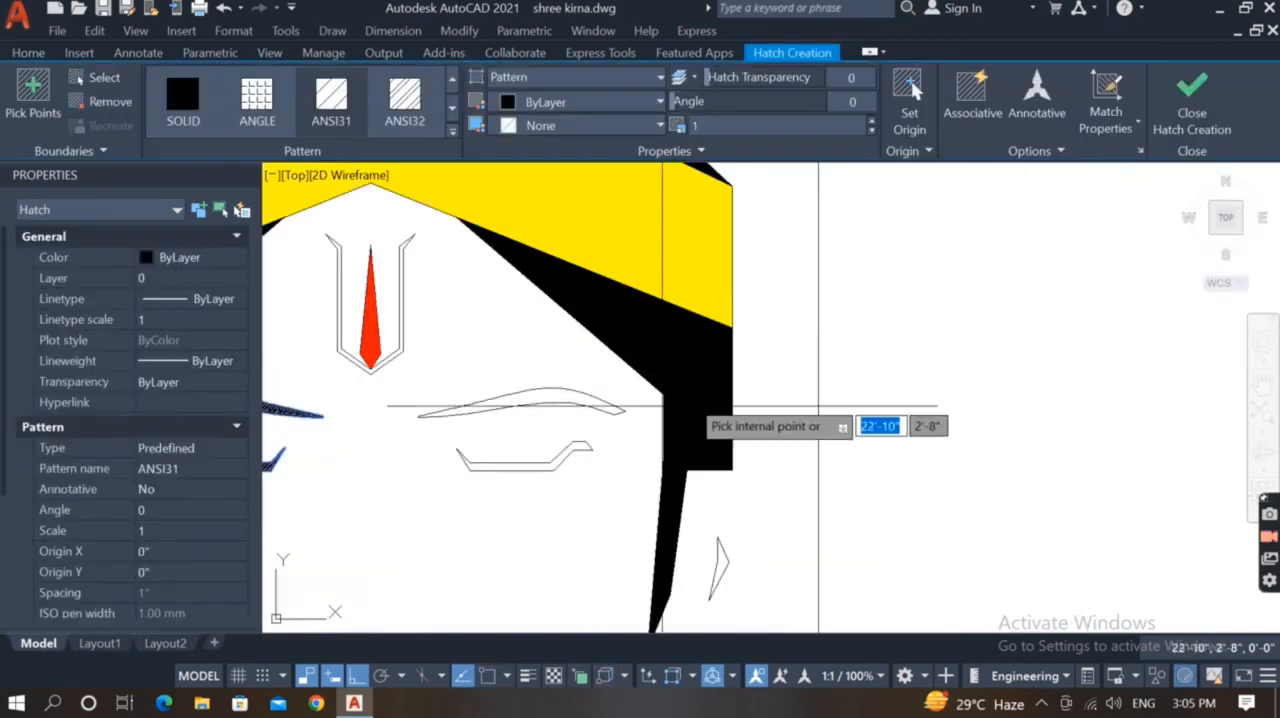
click(572, 397)
click(563, 465)
scroll(680, 592, up, 4)
click(763, 581)
scroll(763, 581, down, 5)
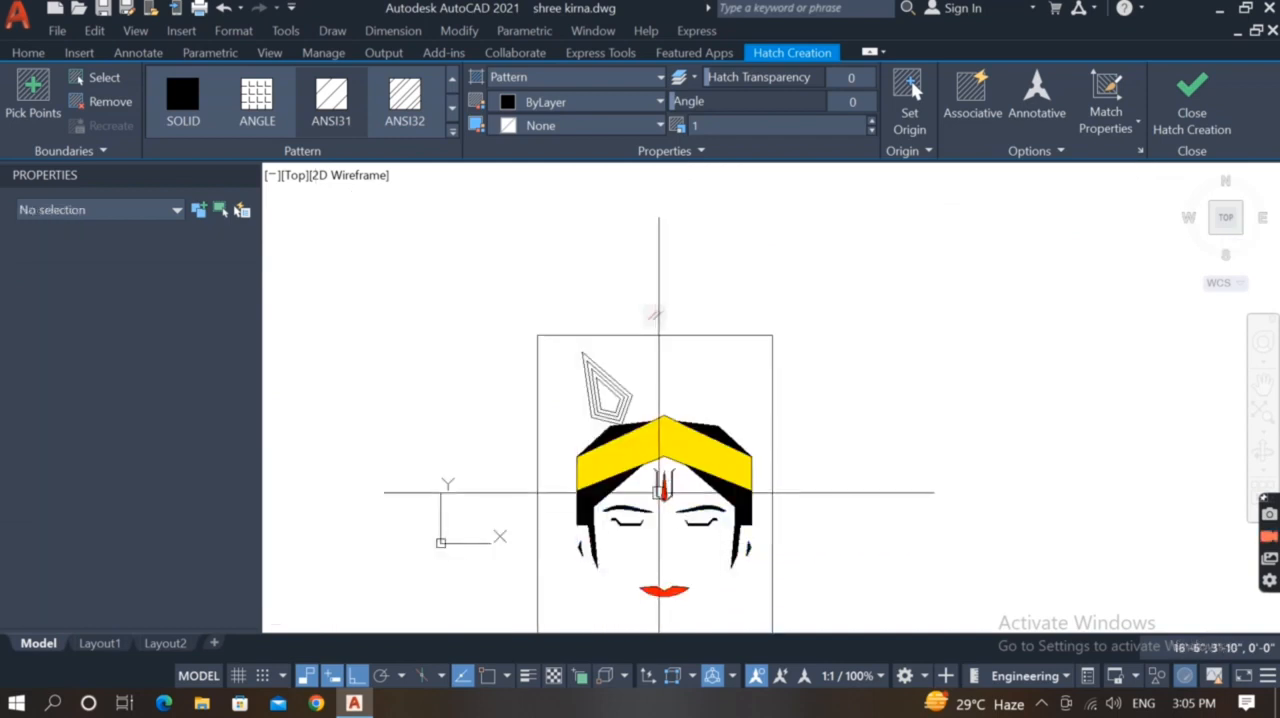
key(Return)
text(ma)
key(Return)
scroll(650, 480, up, 5)
middle_drag(655, 570, 715, 466)
key(Escape)
Hatch the ornament's three nested bands and its centre as separate hatches
scroll(500, 350, down, 2)
scroll(619, 252, up, 4)
mouse_move(619, 252)
middle_down()
mouse_move(749, 449)
mouse_move(770, 451)
middle_up()
key(h)
key(Return)
click(713, 418)
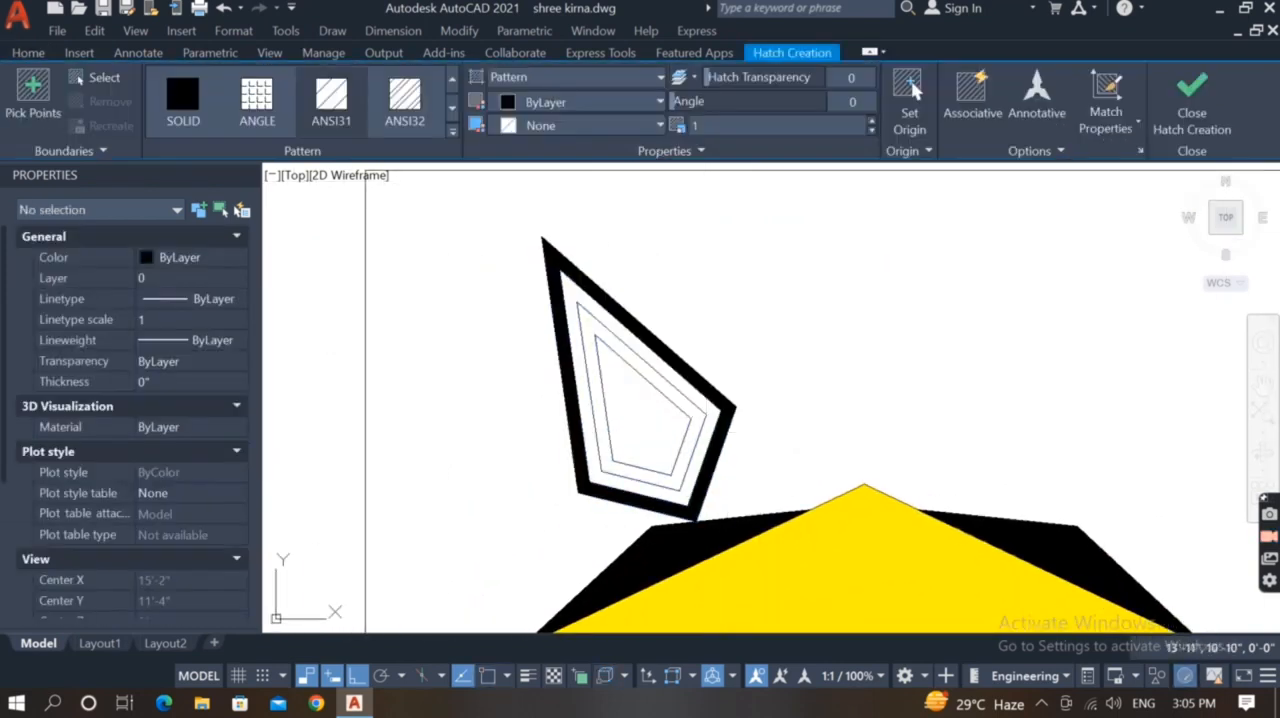
click(696, 411)
key(Return)
key(Return)
click(657, 423)
key(Return)
Set the pattern of all four ornament hatches to SOLID
click(657, 420)
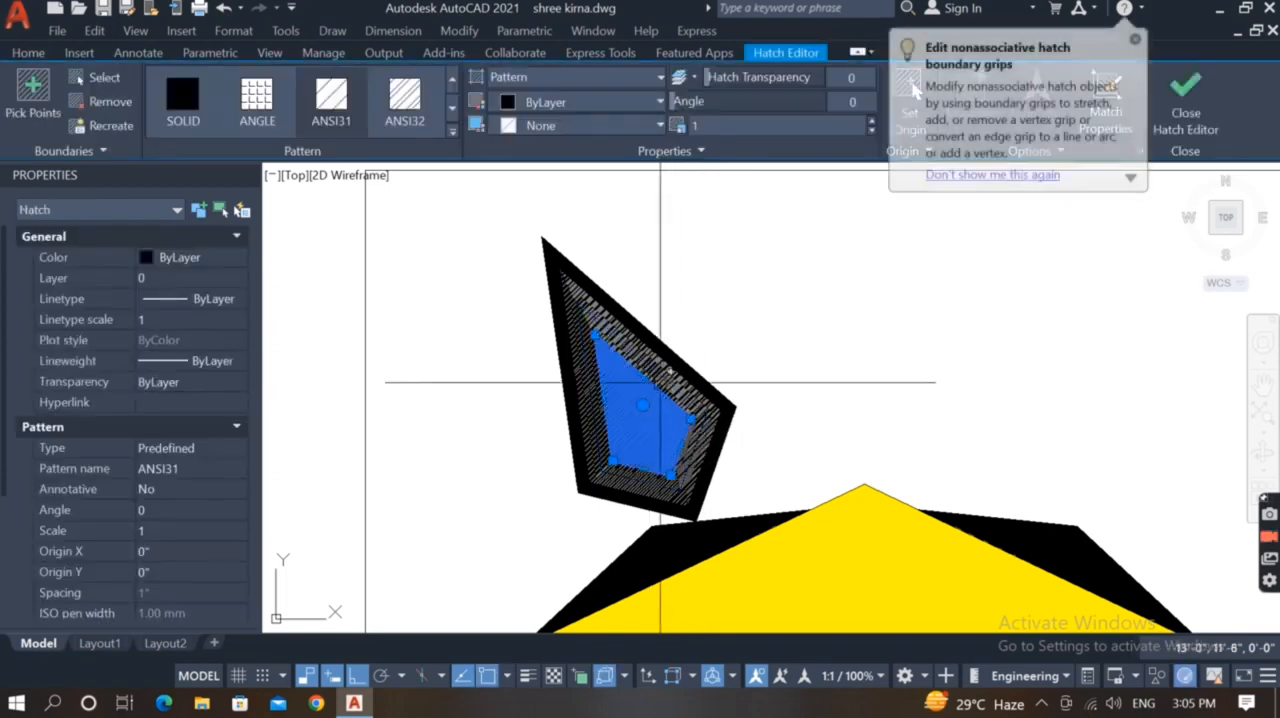
scroll(659, 378, up, 4)
click(621, 375)
click(660, 300)
click(700, 232)
scroll(705, 390, down, 3)
click(183, 100)
scroll(407, 246, down, 1)
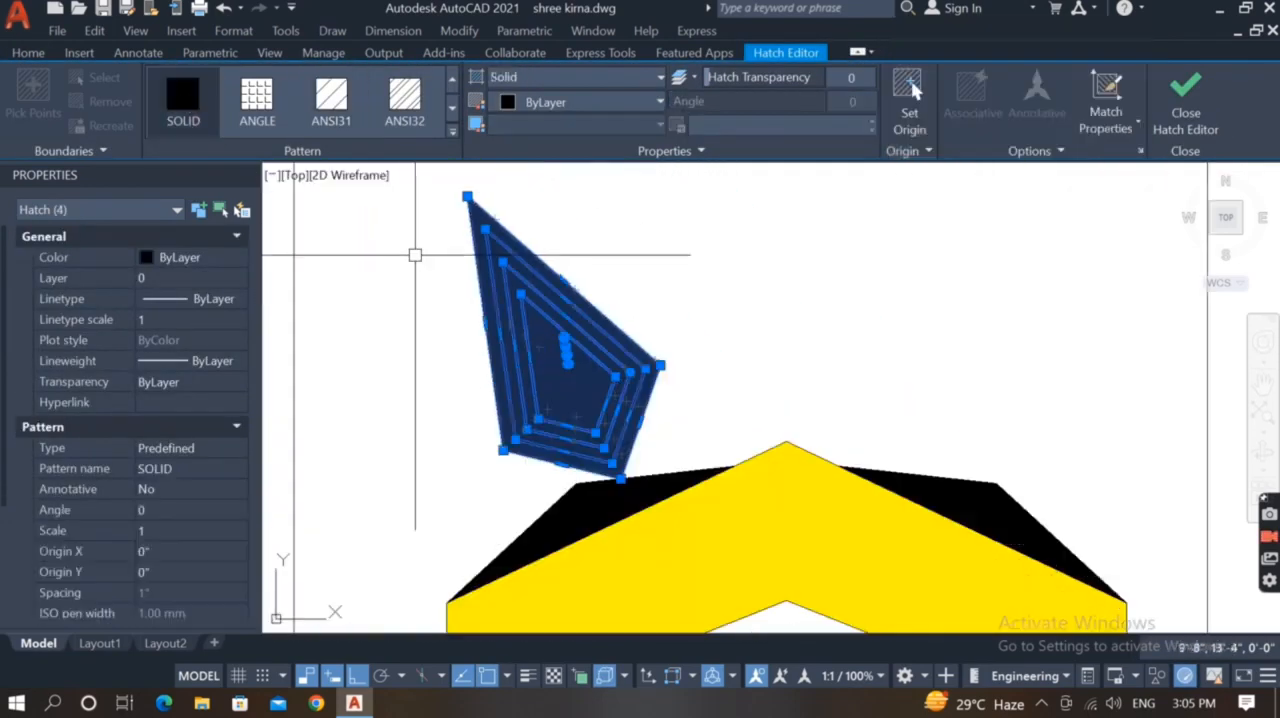
key(Escape)
Set the colour of the ornament's outermost band to Green
scroll(508, 430, up, 3)
click(516, 420)
scroll(518, 414, down, 3)
click(190, 257)
click(238, 257)
scroll(277, 291, down, 4)
scroll(480, 309, down, 2)
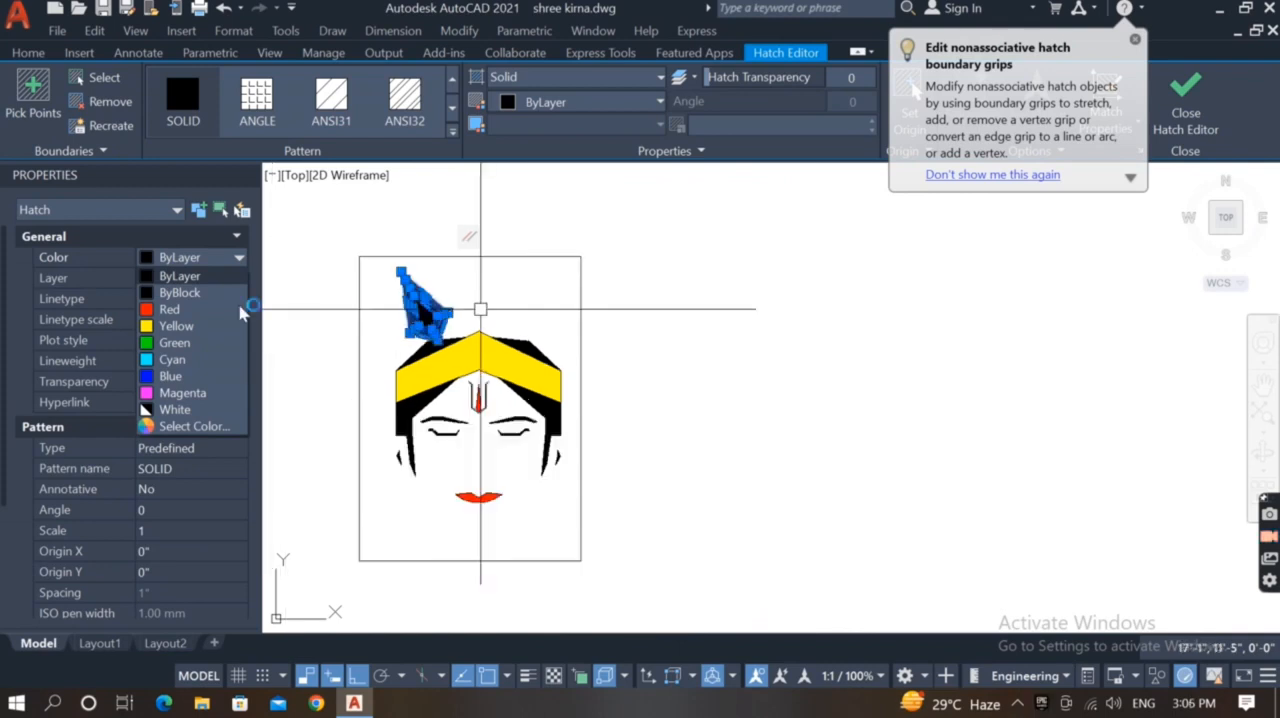
click(188, 342)
key(Escape)
Set the colour of the ornament's second band, just inside the green one, to Yellow
scroll(405, 330, up, 10)
click(522, 395)
scroll(583, 392, down, 2)
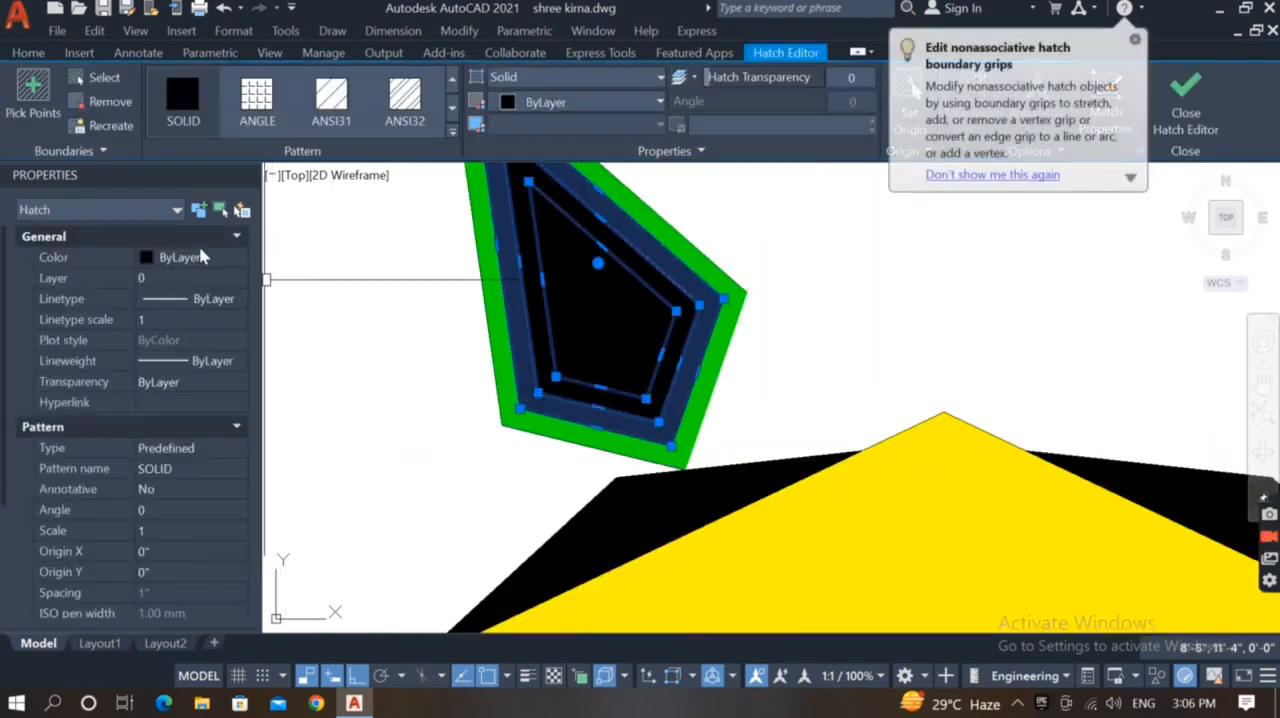
click(202, 257)
click(226, 257)
click(206, 329)
key(Escape)
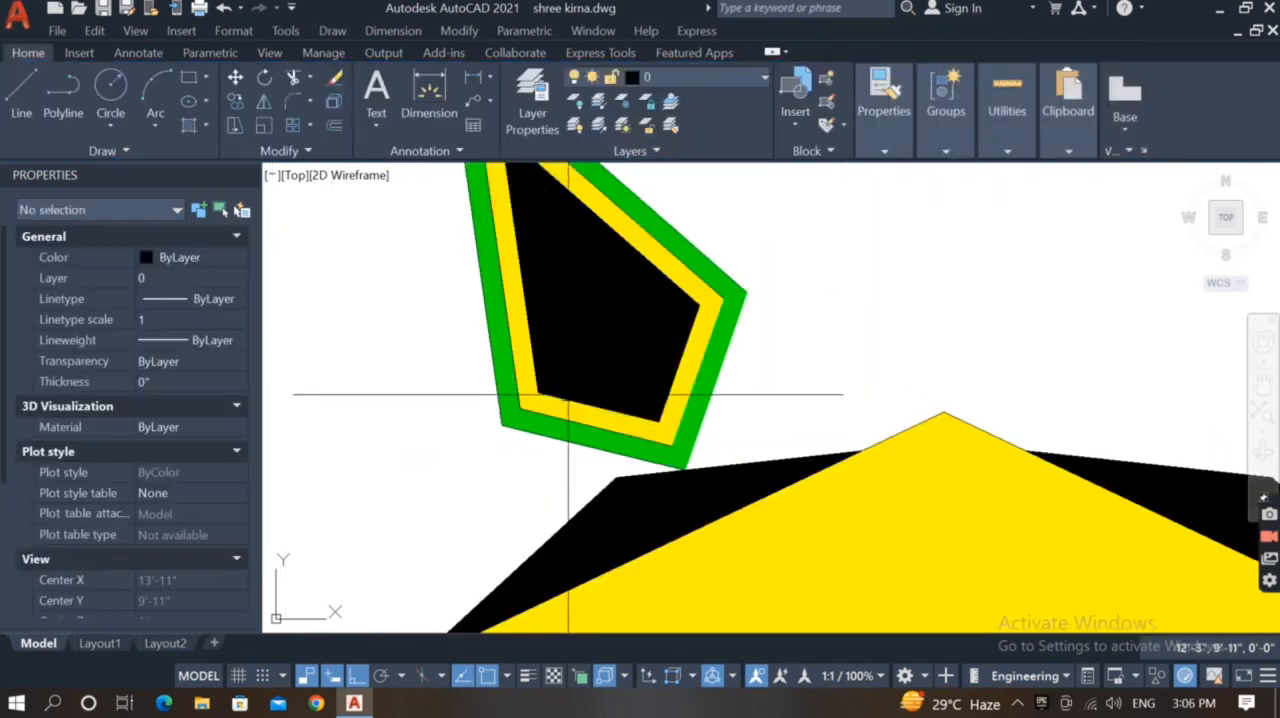
Set the colour of the ornament's third band, just inside the yellow one, to Blue
scroll(568, 392, up, 2)
click(568, 392)
scroll(566, 393, down, 4)
click(200, 257)
click(190, 376)
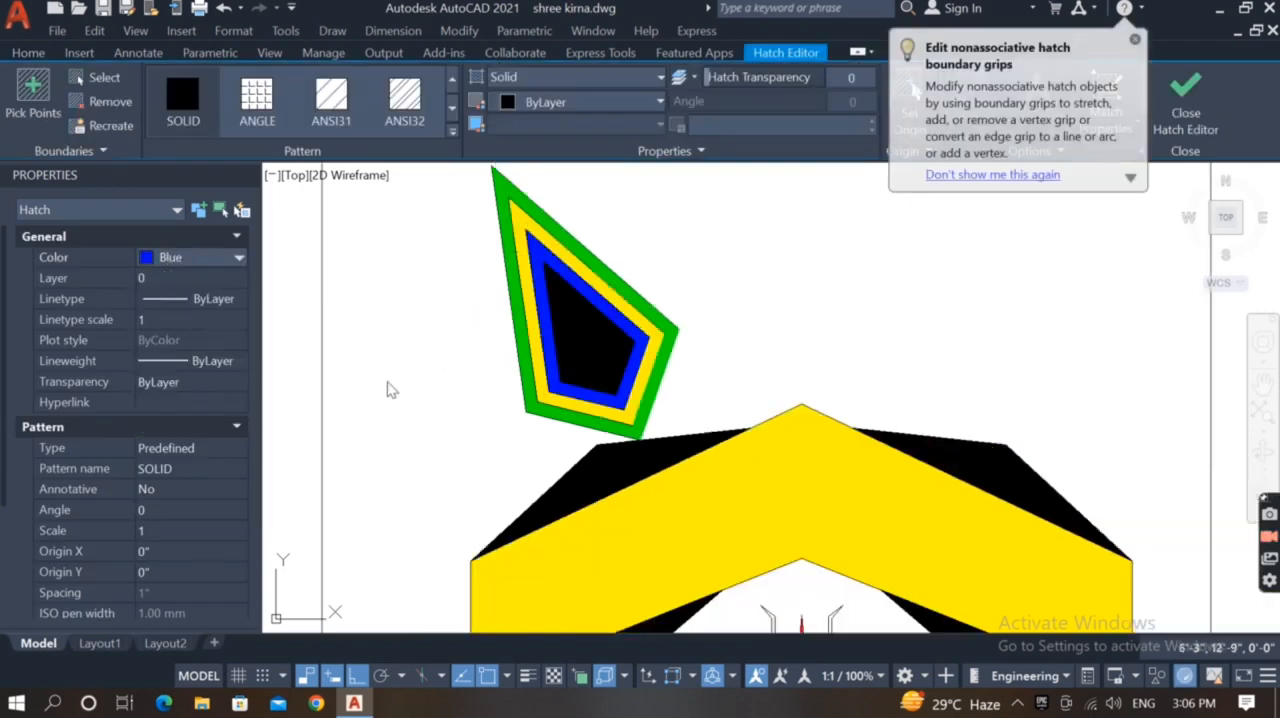
key(Escape)
Set the colour of the ornament's centre hatch to Color 190 from the index palette
scroll(686, 423, up, 2)
click(597, 357)
scroll(597, 357, down, 2)
click(200, 257)
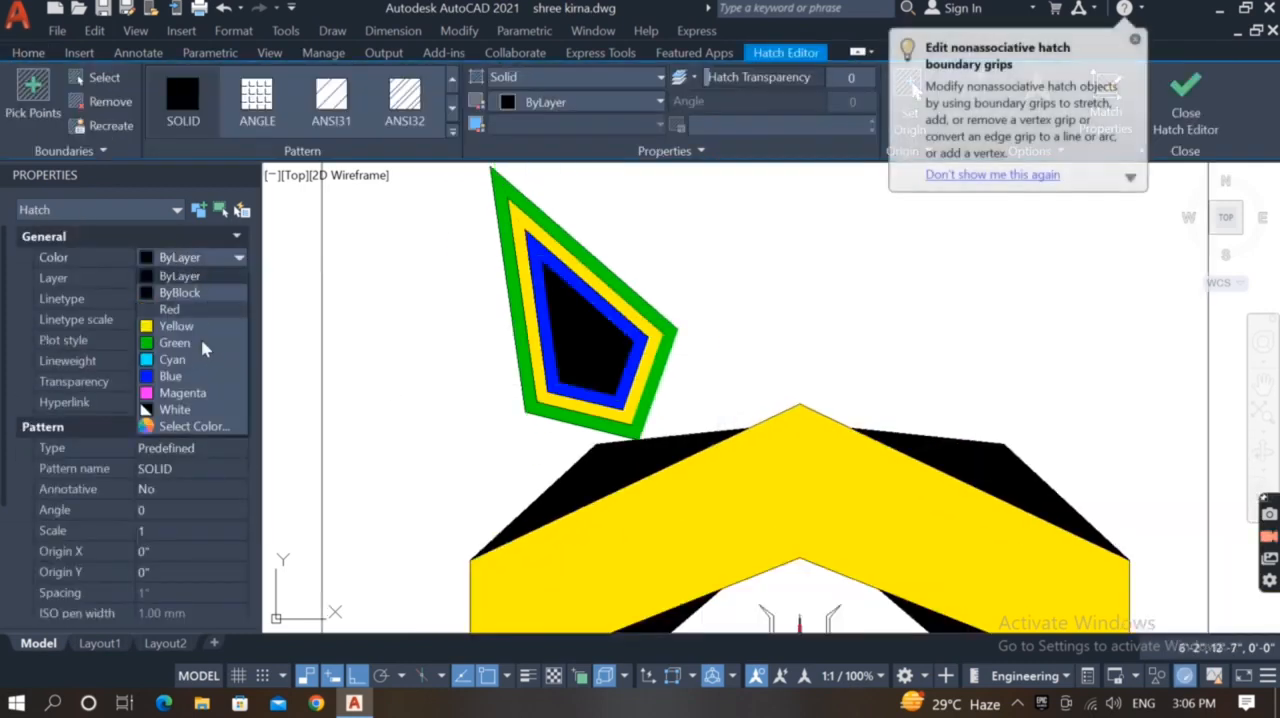
click(192, 428)
click(372, 343)
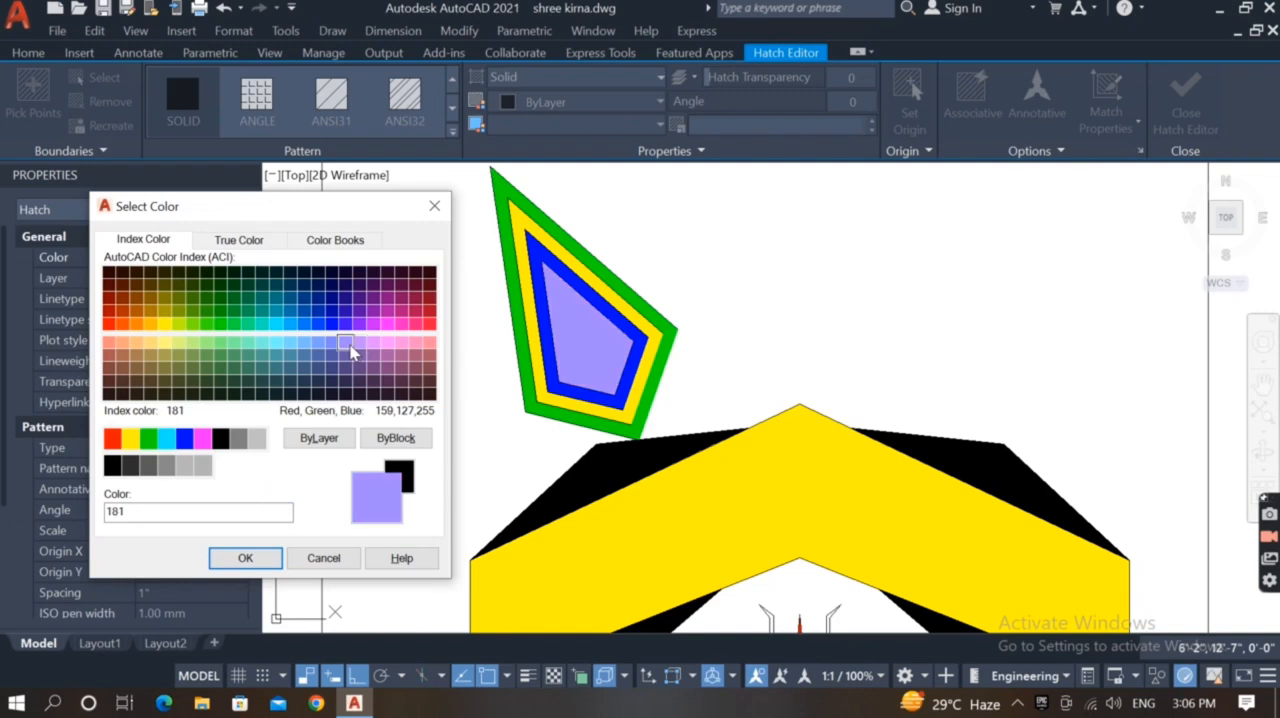
click(245, 558)
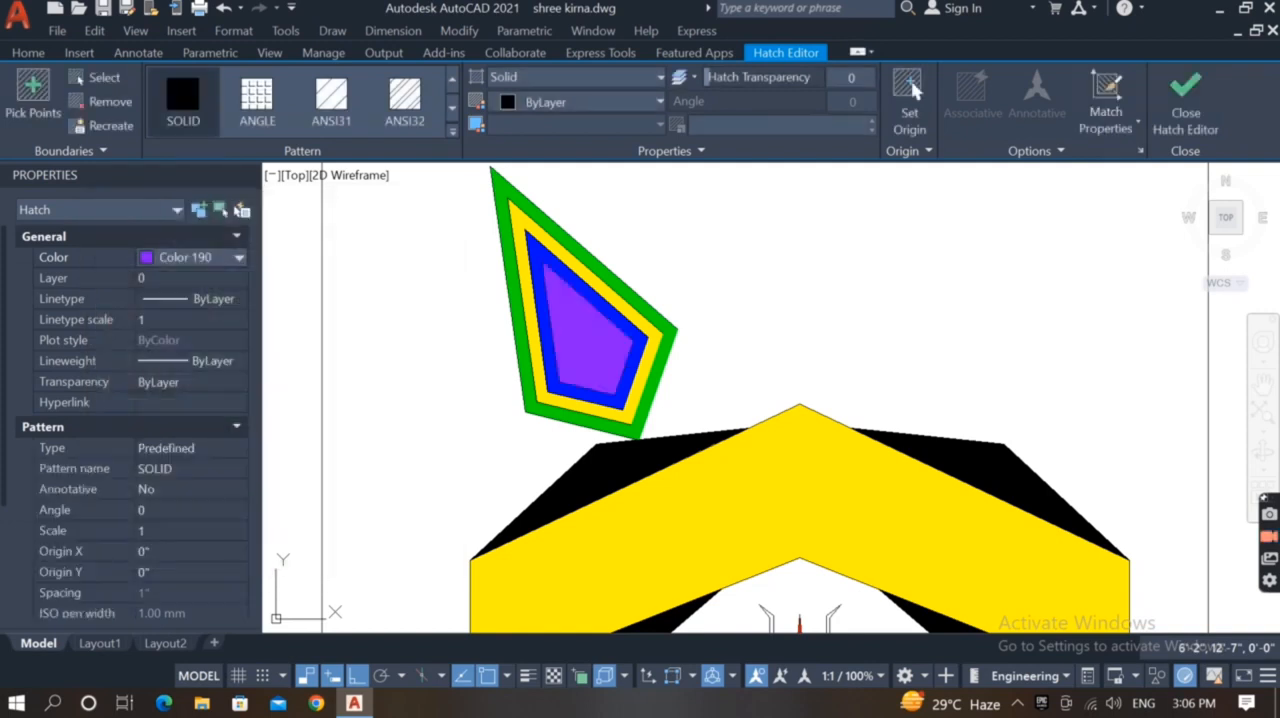
key(Escape)
Send the ornament's centre hatch to the back of the draw order
scroll(330, 395, down, 2)
scroll(478, 371, up, 2)
click(495, 362)
text(dr)
key(Return)
key(Return)
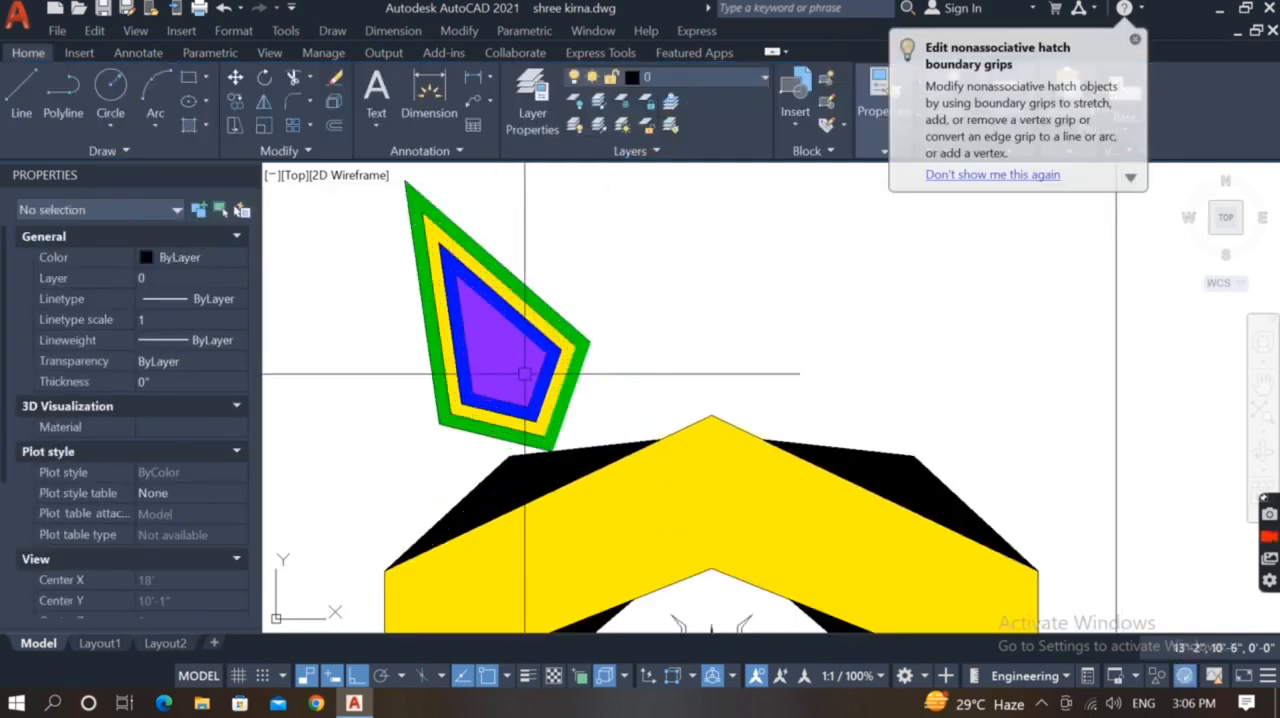
Recolour the ornament's centre hatch to a light violet from the index palette
scroll(455, 305, down, 4)
scroll(468, 322, up, 4)
click(470, 321)
text(e)
click(471, 320)
click(225, 260)
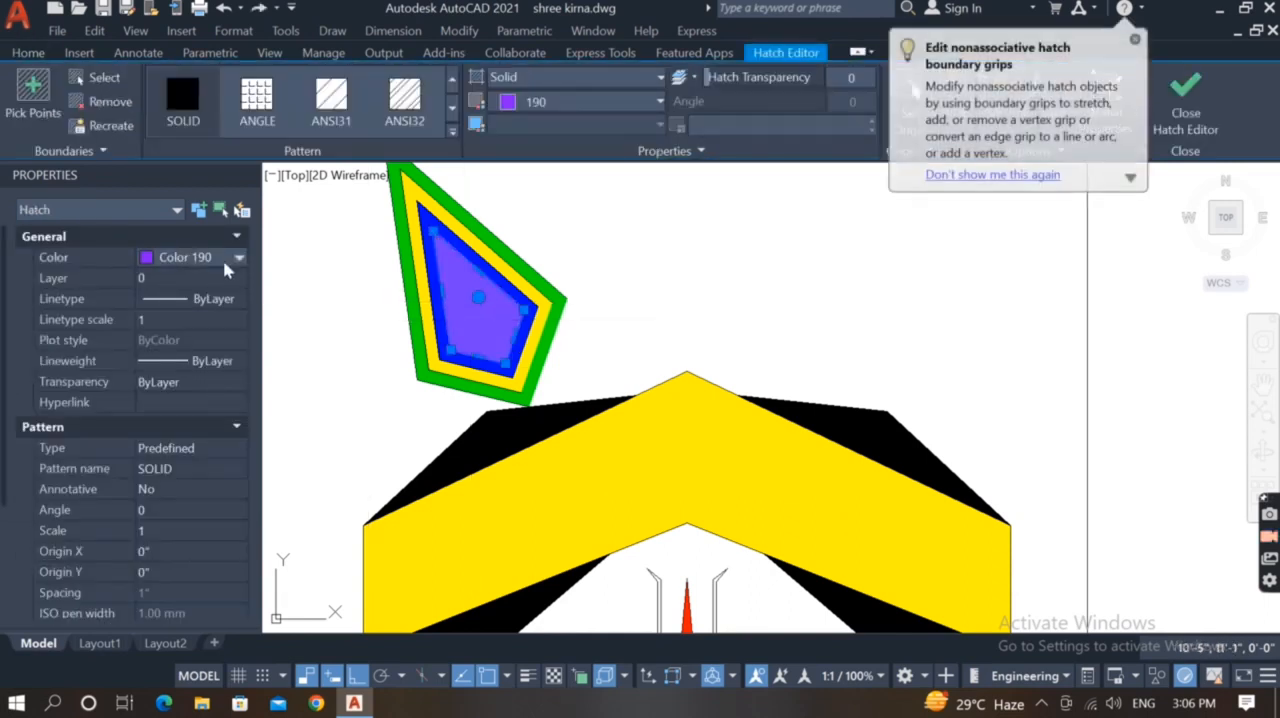
click(239, 258)
scroll(540, 354, down, 2)
scroll(441, 390, up, 2)
scroll(527, 491, down, 1)
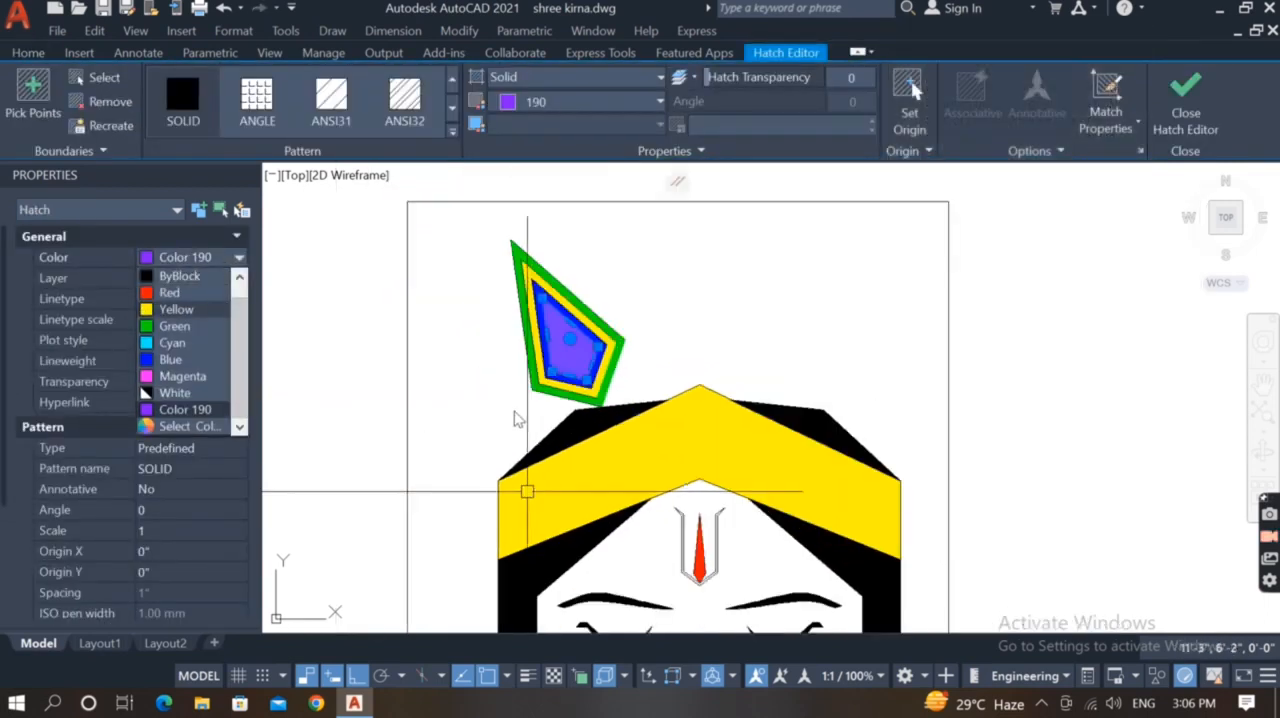
click(180, 427)
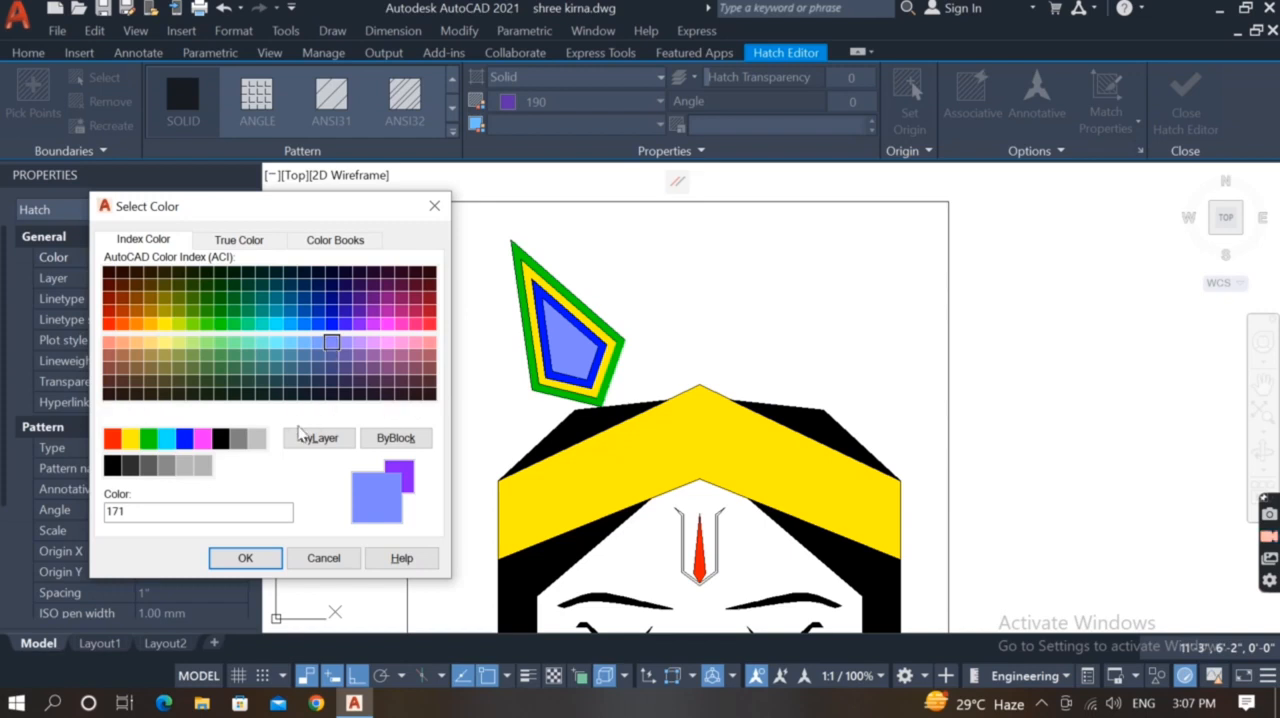
click(250, 560)
key(Escape)
Offset the four edges of the ornament's innermost outline inward
key(Return)
scroll(529, 349, up, 4)
click(531, 346)
click(580, 337)
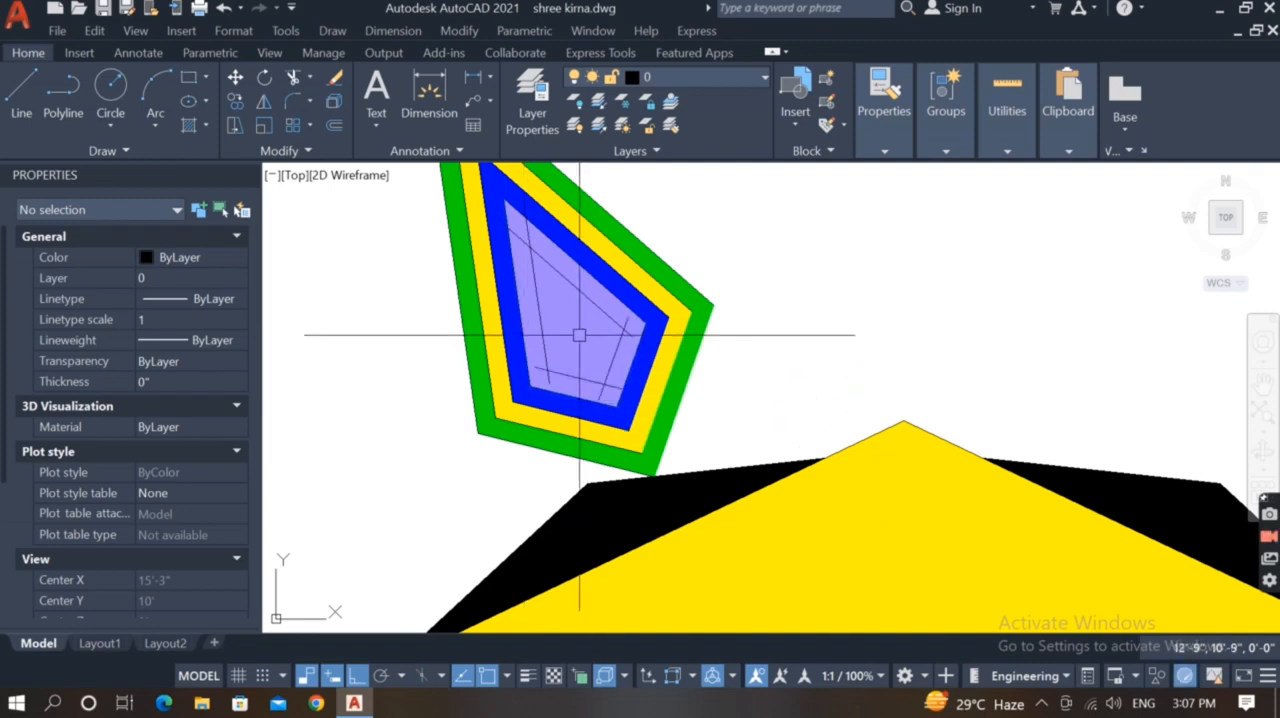
Fillet the corners of the four offset lines to form a closed kite inside the violet area
click(559, 269)
click(537, 279)
click(547, 323)
click(573, 371)
click(605, 367)
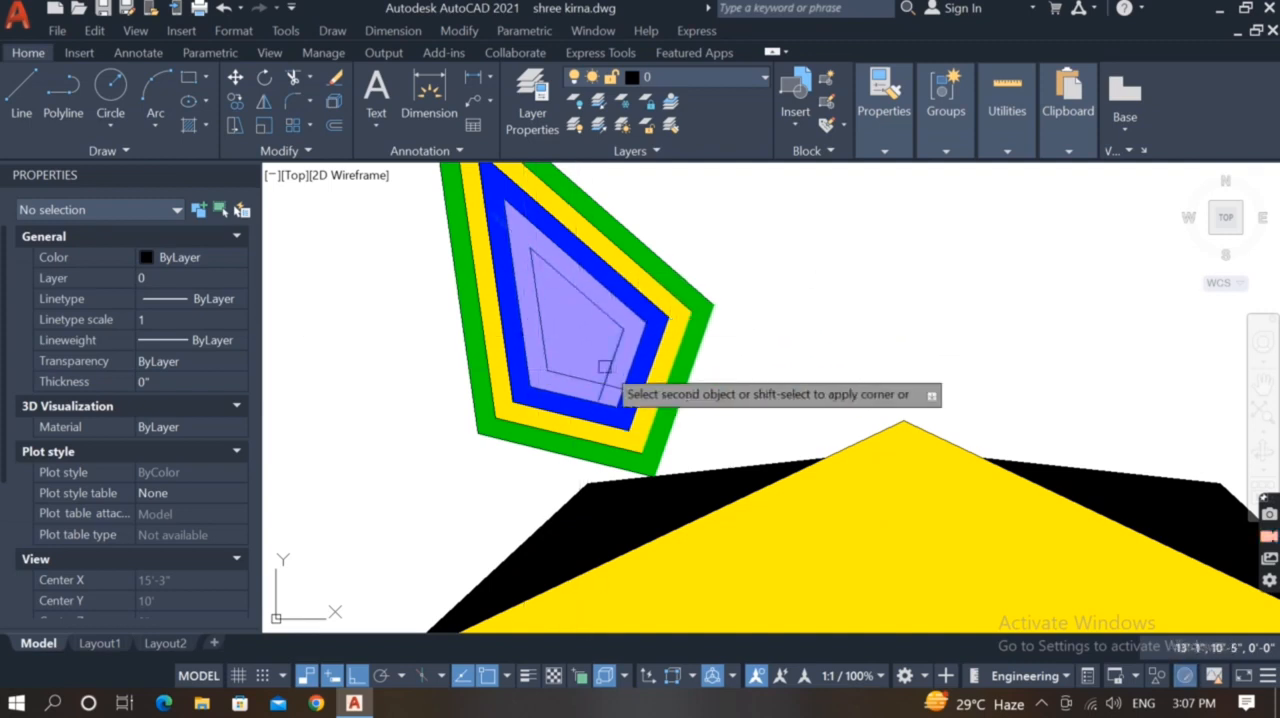
click(580, 375)
Hatch the new innermost kite of the ornament with the SOLID pattern
text(h)
key(Return)
click(571, 336)
key(Return)
click(571, 336)
click(184, 101)
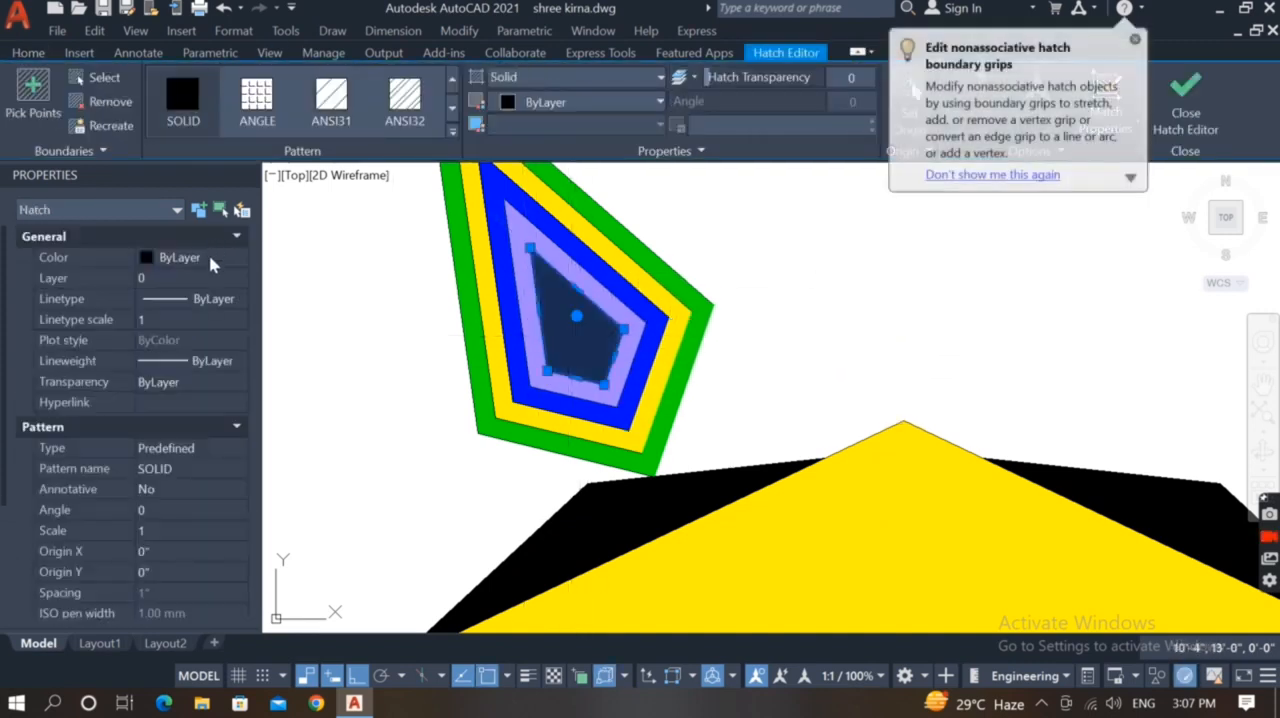
Set the innermost kite's hatch to a light pink from the index palette
click(210, 259)
click(238, 258)
click(185, 426)
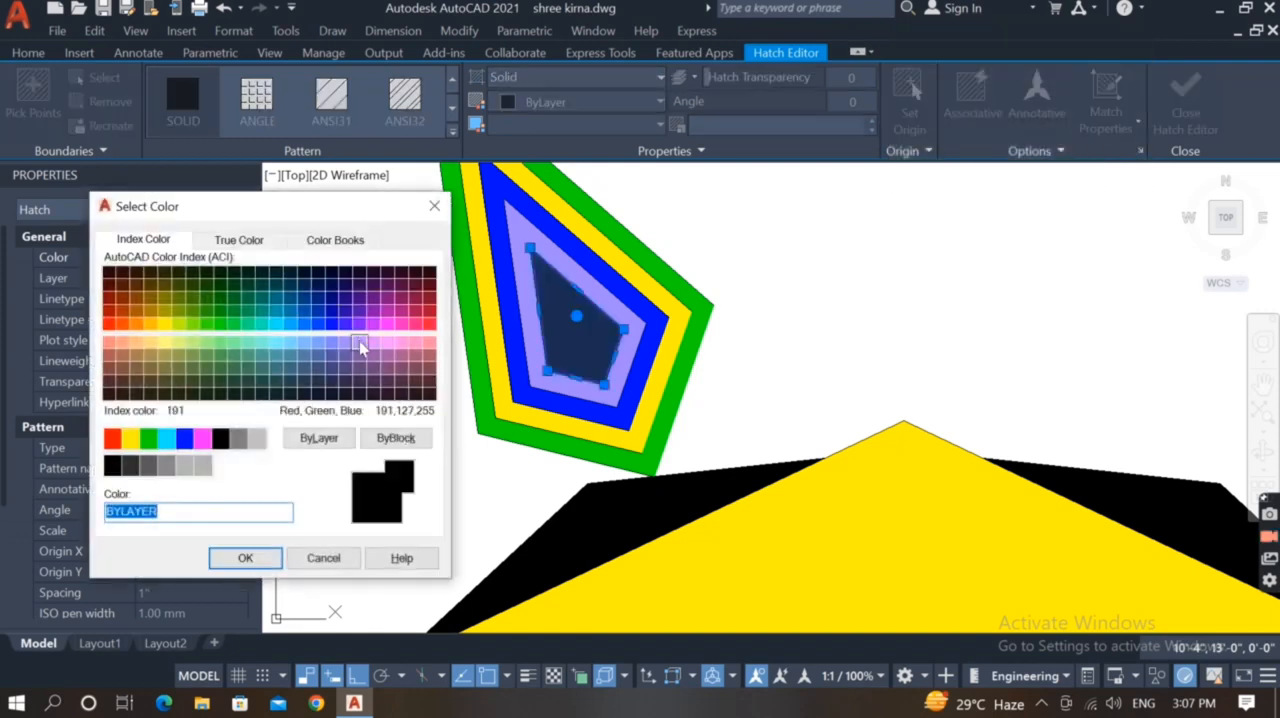
click(245, 558)
key(Escape)
Match the eyebrow, eye and ear hatch to the solid black hair hatch
scroll(580, 417, down, 5)
scroll(537, 417, up, 4)
scroll(513, 420, down, 2)
scroll(521, 465, up, 6)
text(ma)
key(Return)
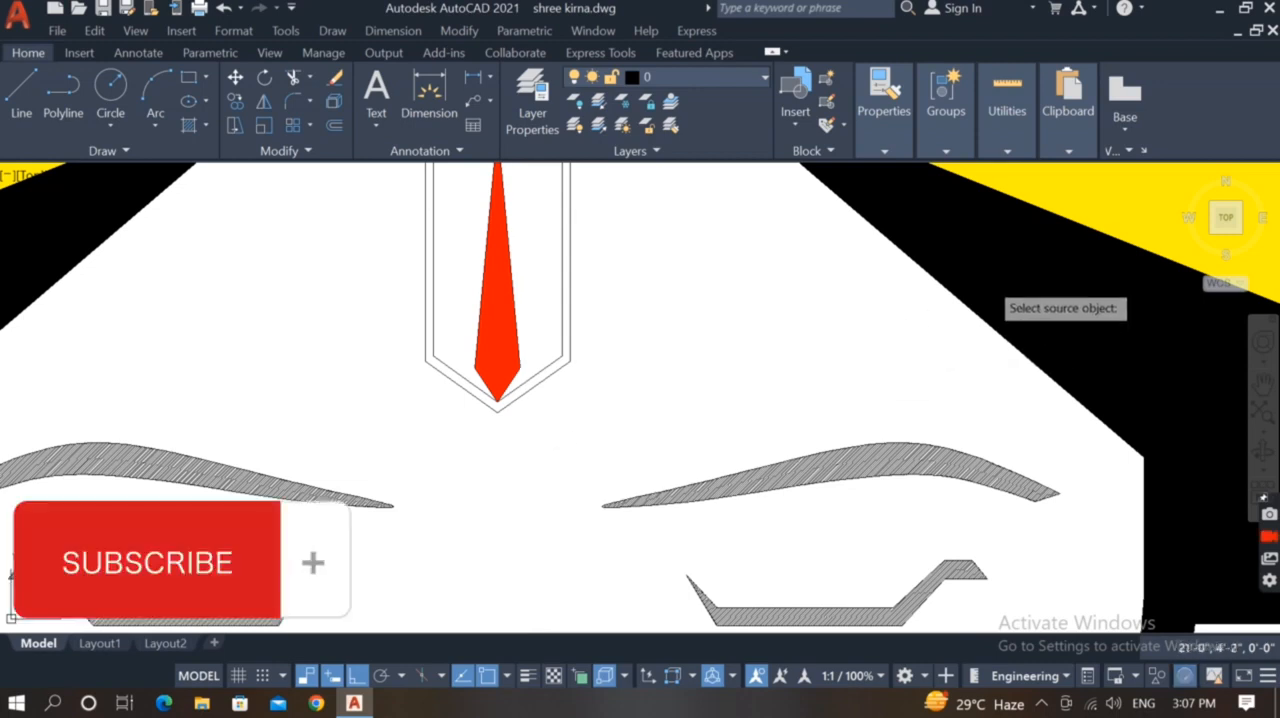
click(1003, 280)
scroll(840, 460, up, 4)
click(834, 449)
key(Escape)
Hatch the remaining face and background area inside the rectangular frame
scroll(722, 442, down, 12)
scroll(715, 435, up, 3)
scroll(663, 457, down, 5)
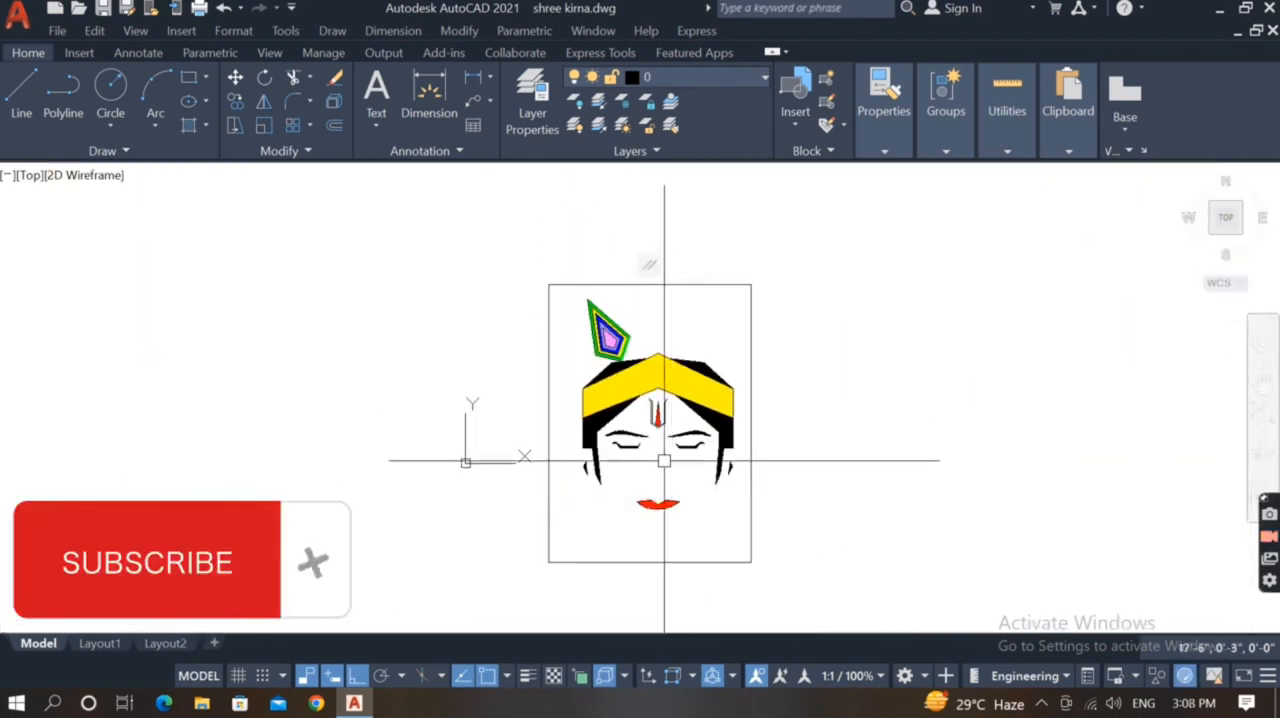
text(h)
key(Return)
click(683, 482)
key(Return)
Set the color of the face and background hatch to index color 141
click(593, 520)
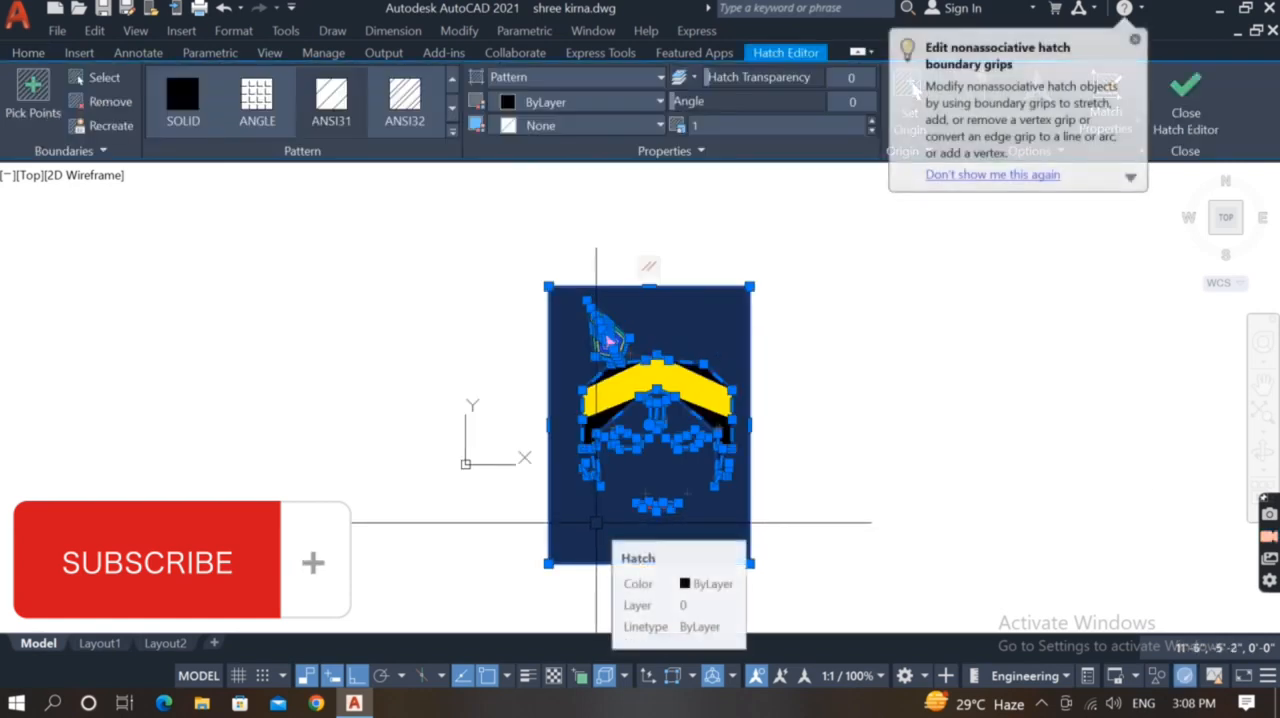
scroll(472, 528, up, 2)
right_click(466, 518)
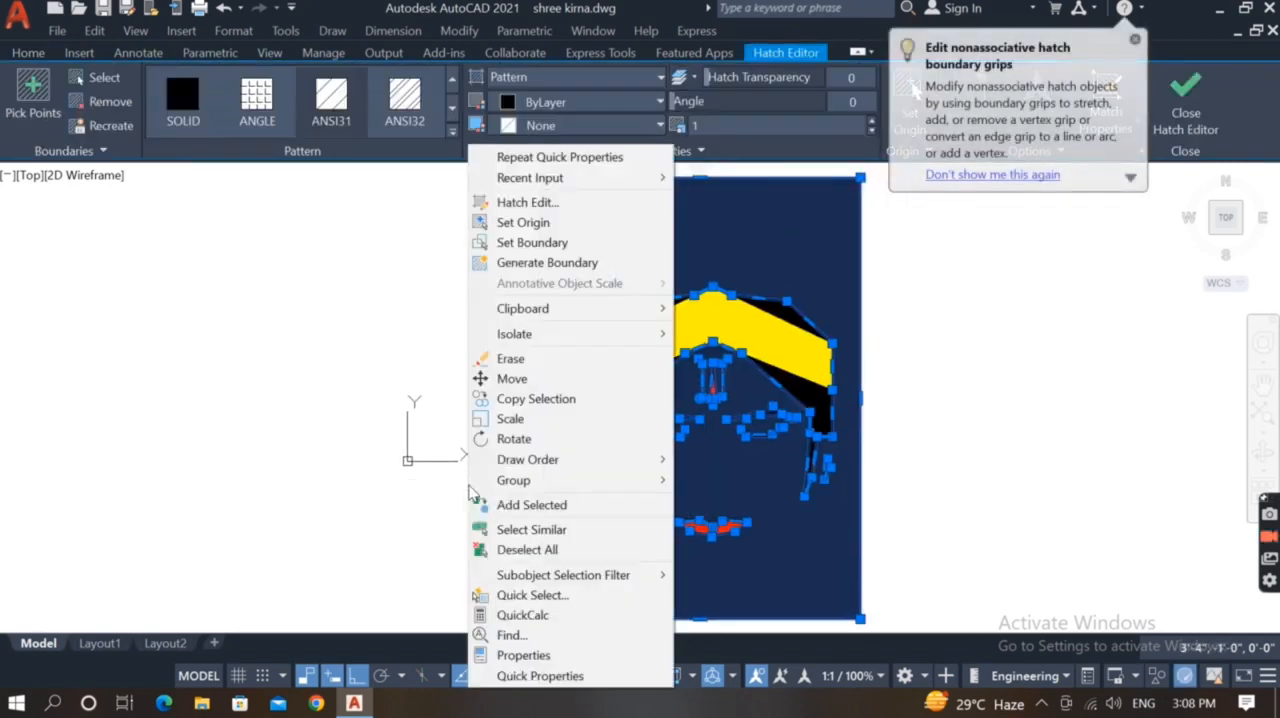
click(518, 654)
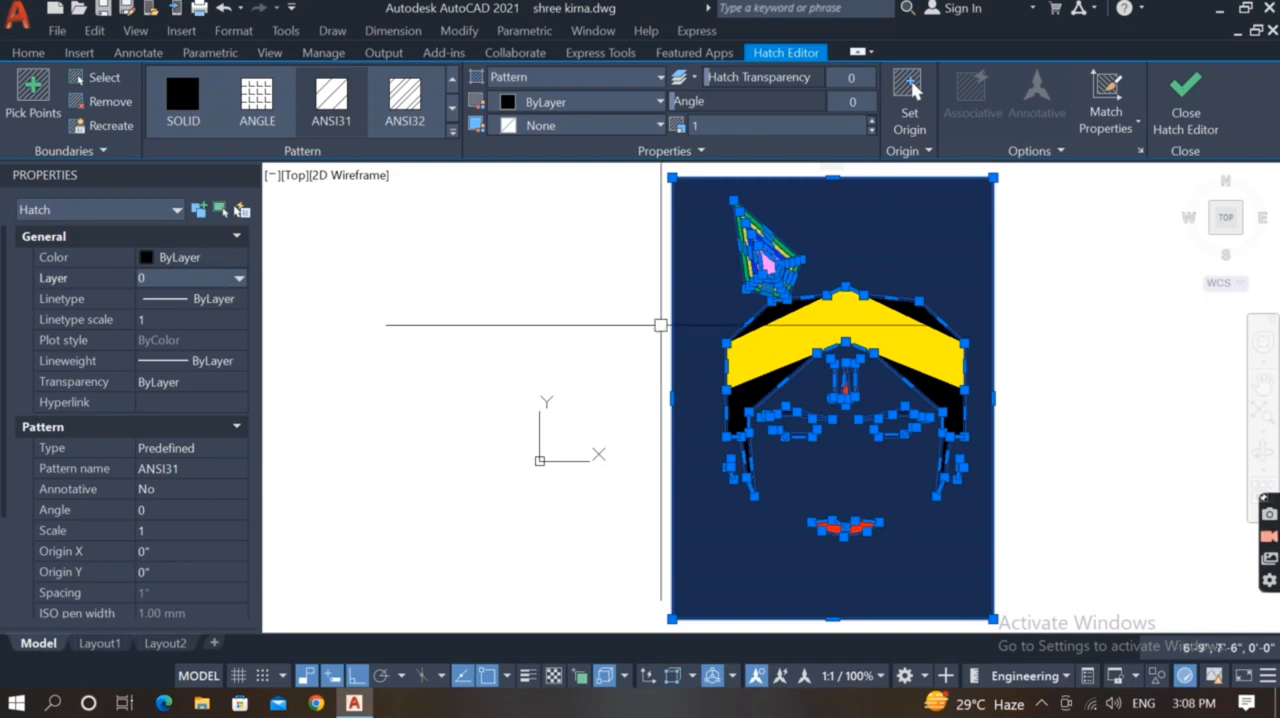
click(551, 336)
click(551, 336)
middle_drag(609, 334, 541, 339)
click(340, 284)
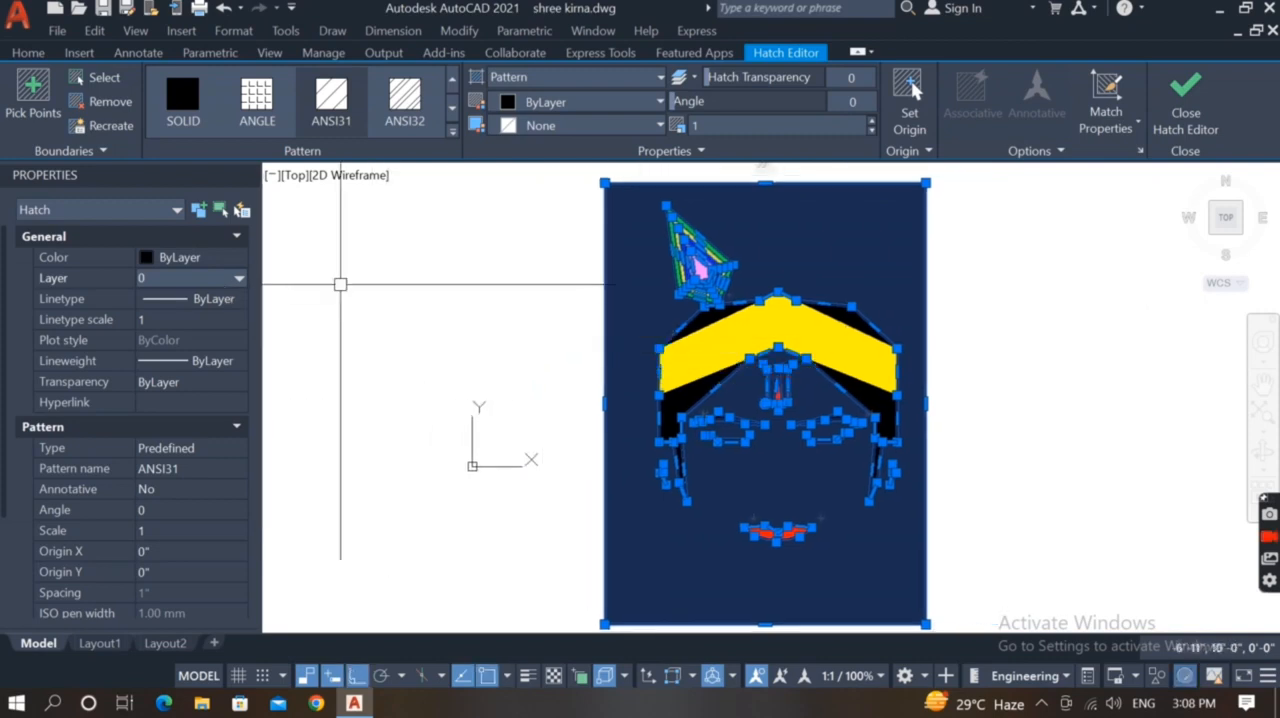
click(197, 260)
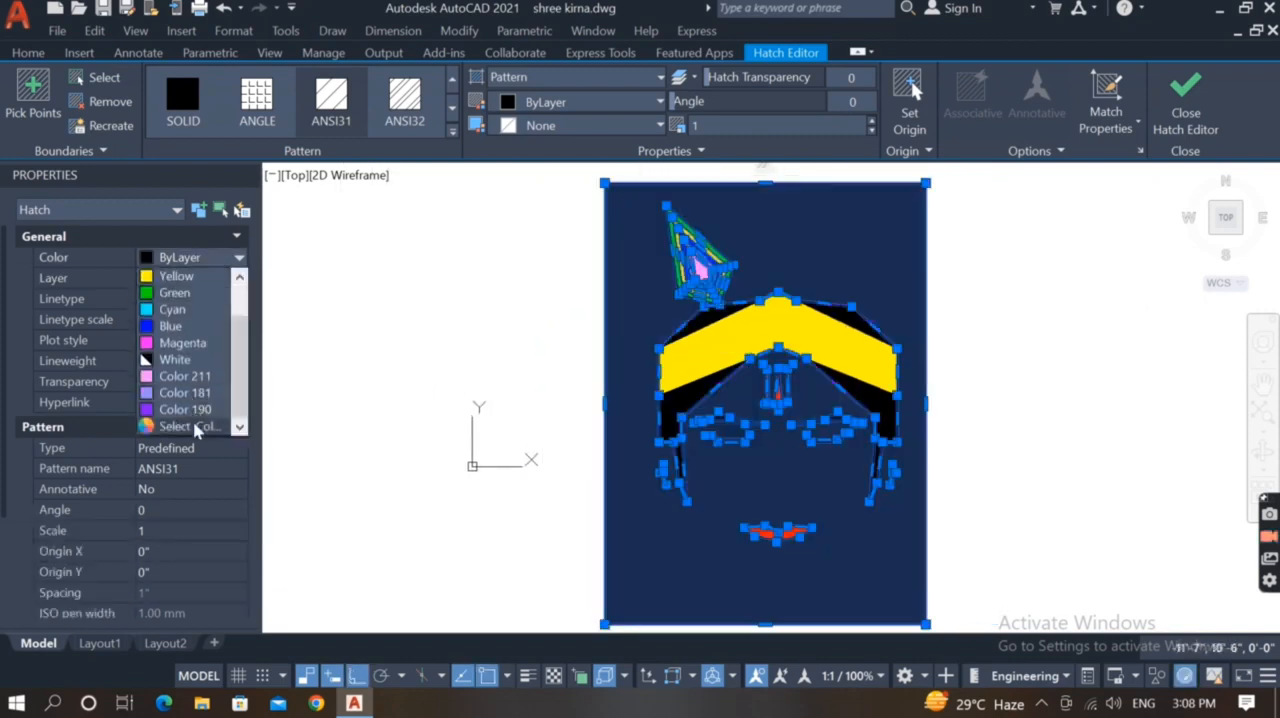
click(182, 424)
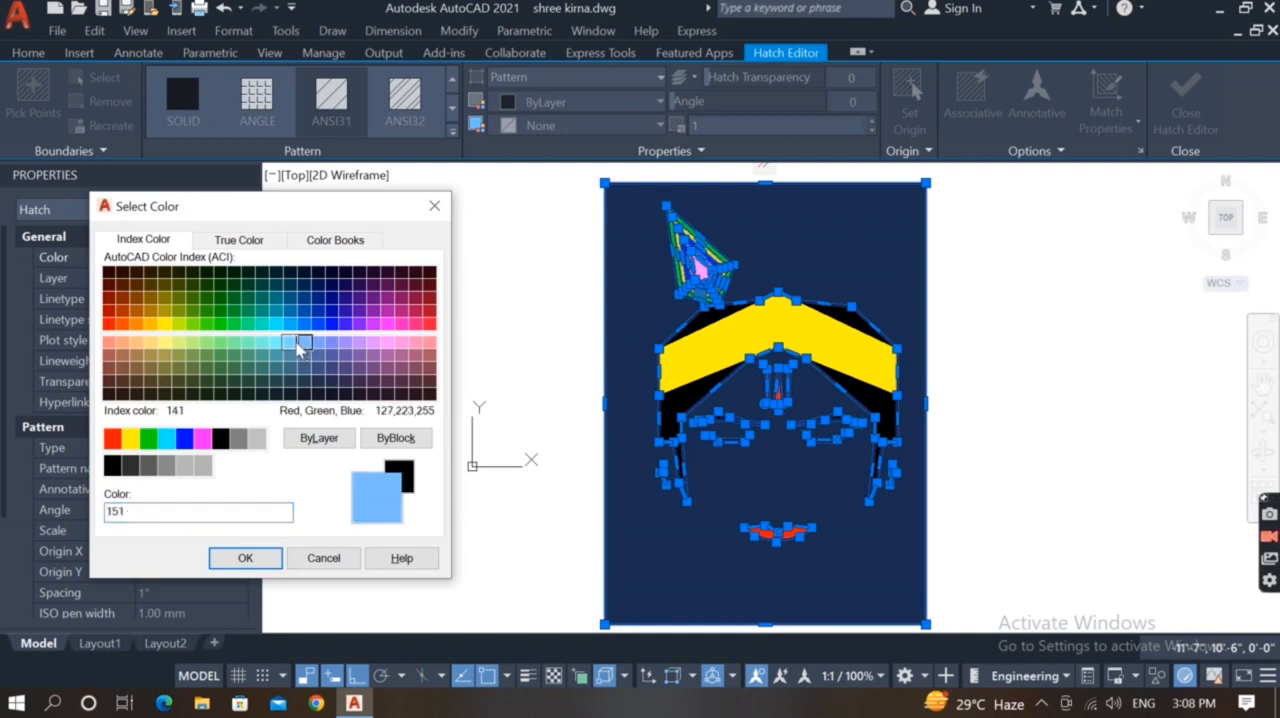
click(296, 346)
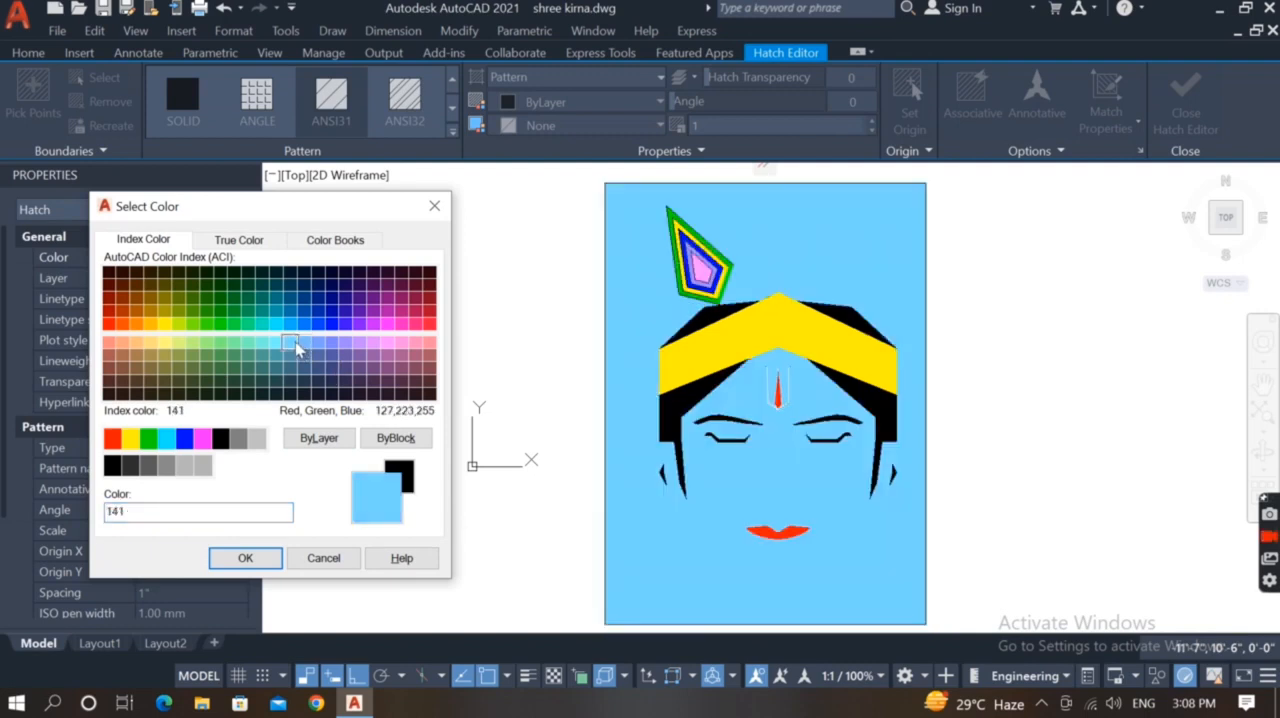
click(245, 558)
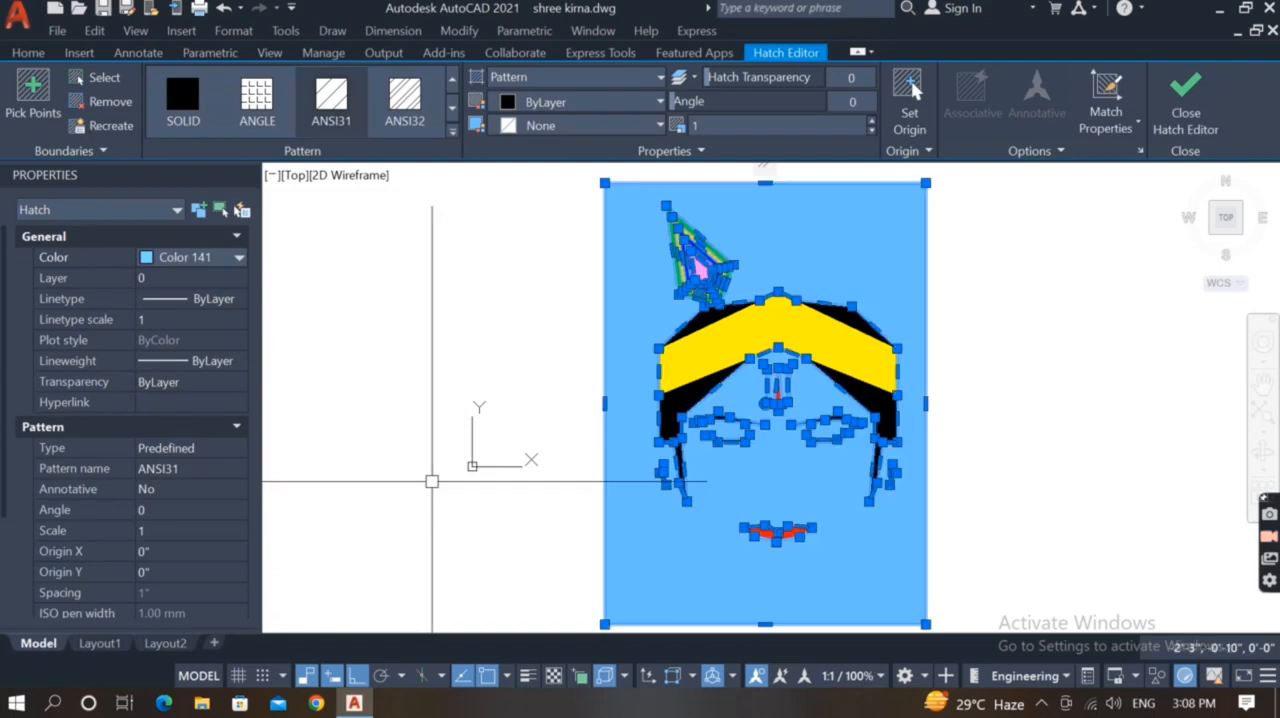
Erase the light blue face and background hatch from the frame
scroll(434, 478, down, 3)
key(Escape)
click(608, 551)
text(e)
key(Return)
Draw a vertical centre line through the face from the frame's bottom edge to its top edge
text(l)
key(Return)
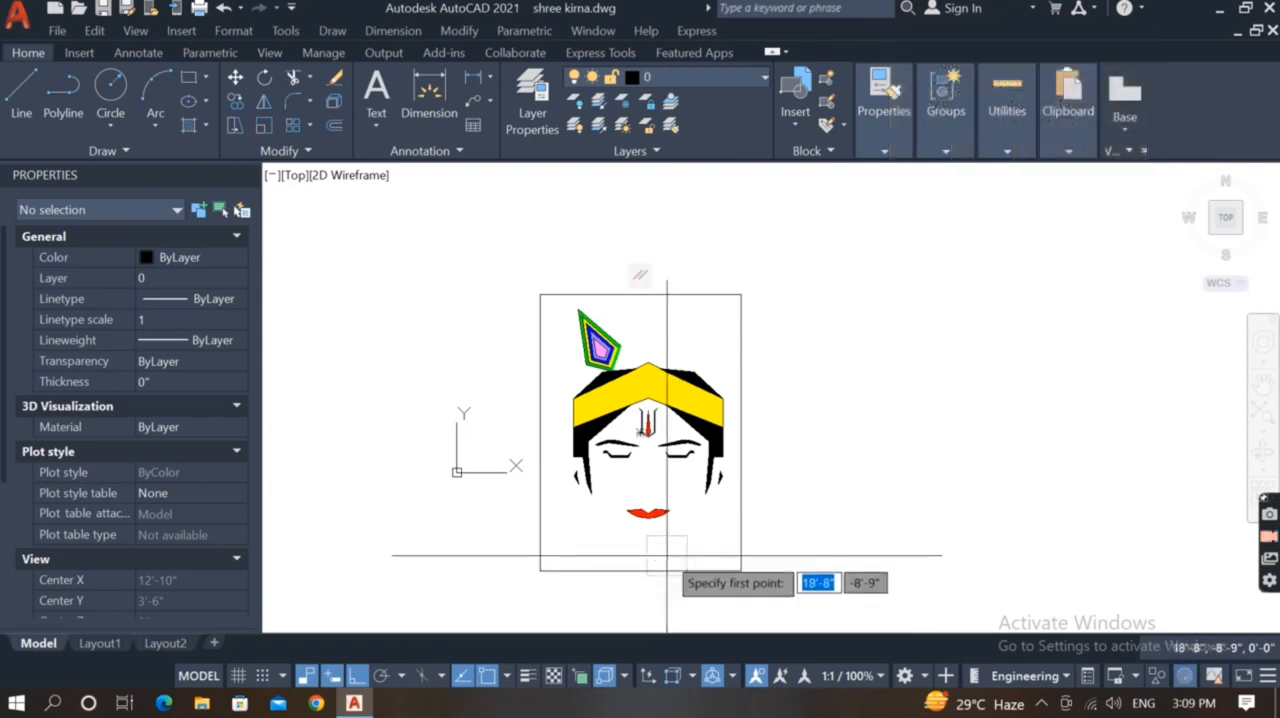
click(648, 397)
click(648, 294)
key(Return)
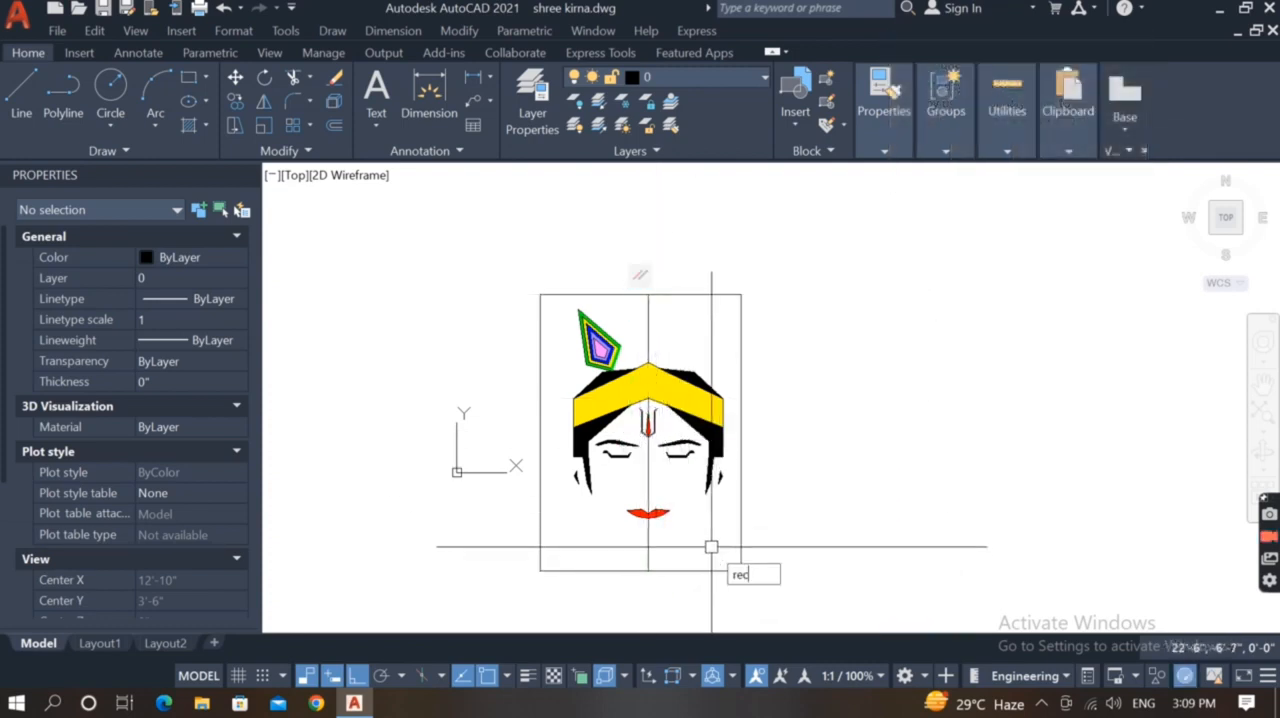
Draw a rectangle over the frame's left half, from the centre line's lower end to the frame's upper-left corner
text(rec)
key(Return)
click(648, 571)
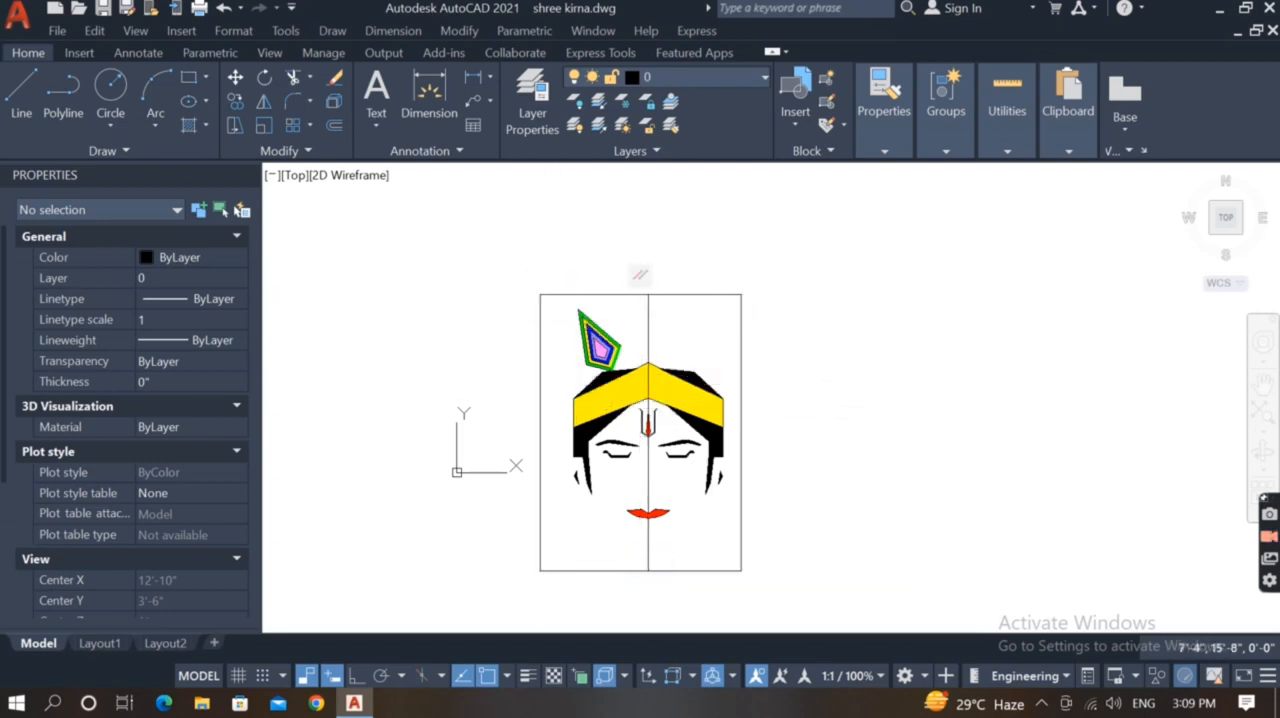
click(648, 335)
Fill the rectangle on the left half of the frame with a hatch, selecting it as the boundary object
text(h)
key(Return)
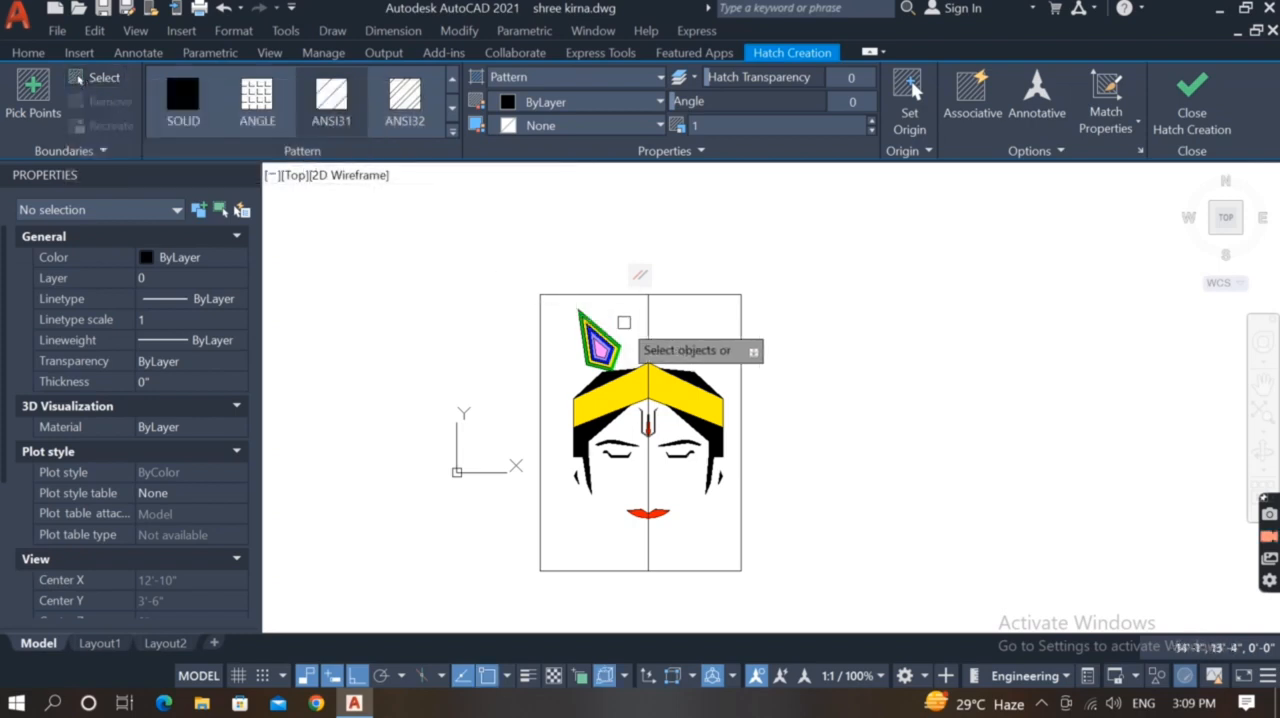
click(648, 322)
key(Return)
Copy the left-half hatch onto the right half, from the frame's upper-left corner to the centre line's upper end
click(630, 323)
text(c)
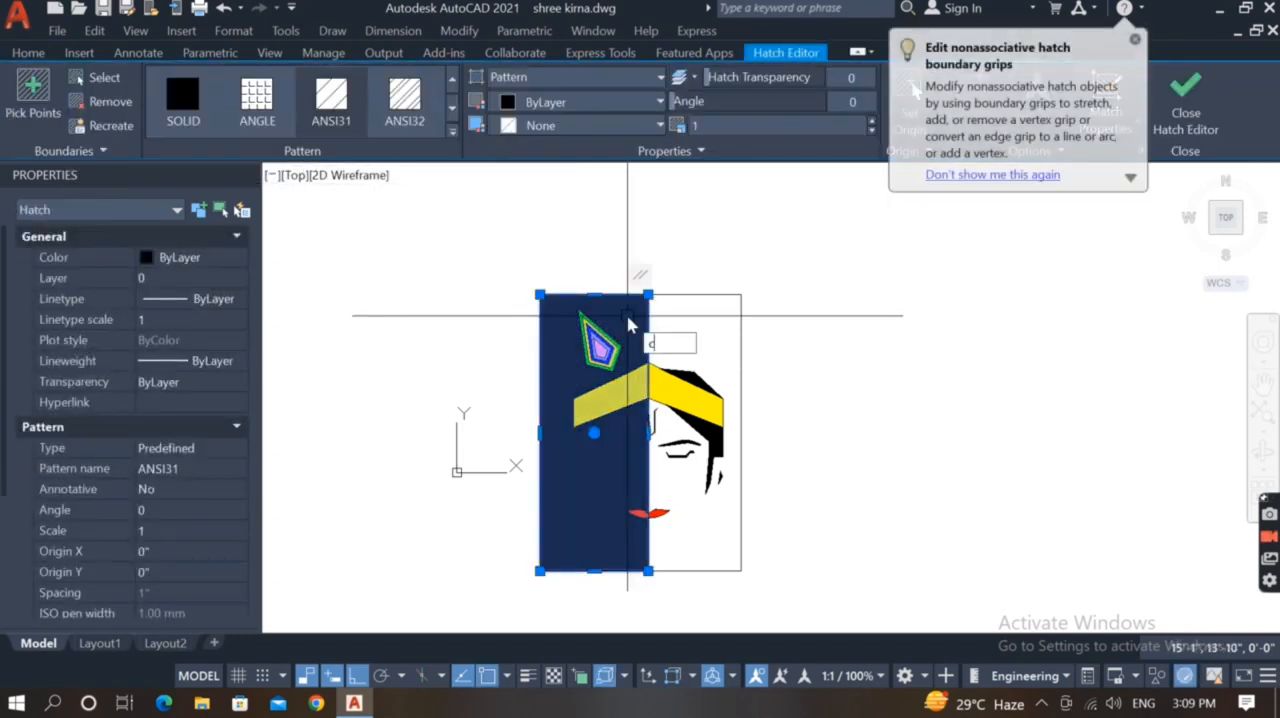
text(o)
key(Return)
click(540, 294)
click(648, 294)
key(Return)
click(744, 326)
key(Escape)
Send the copied hatch on the right half behind the face drawing
click(682, 343)
text(dr)
key(Return)
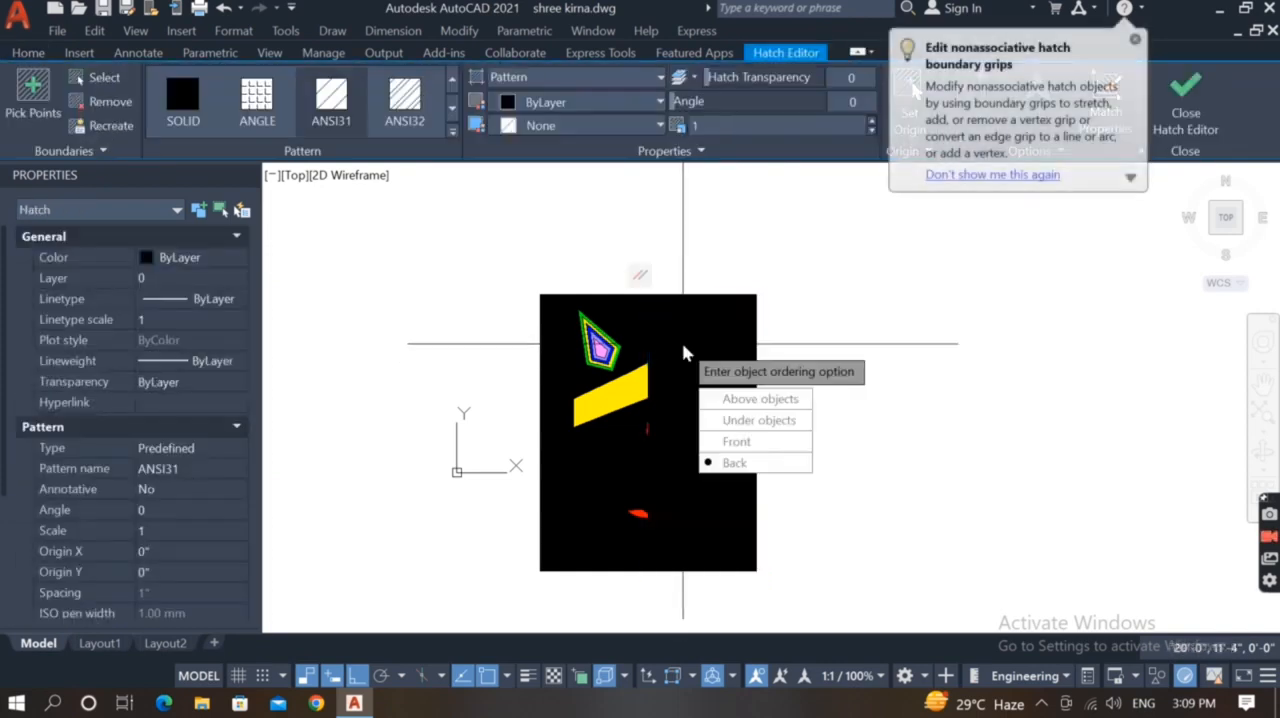
key(Return)
Set the color of the right-half hatch to Cyan
click(684, 352)
click(200, 257)
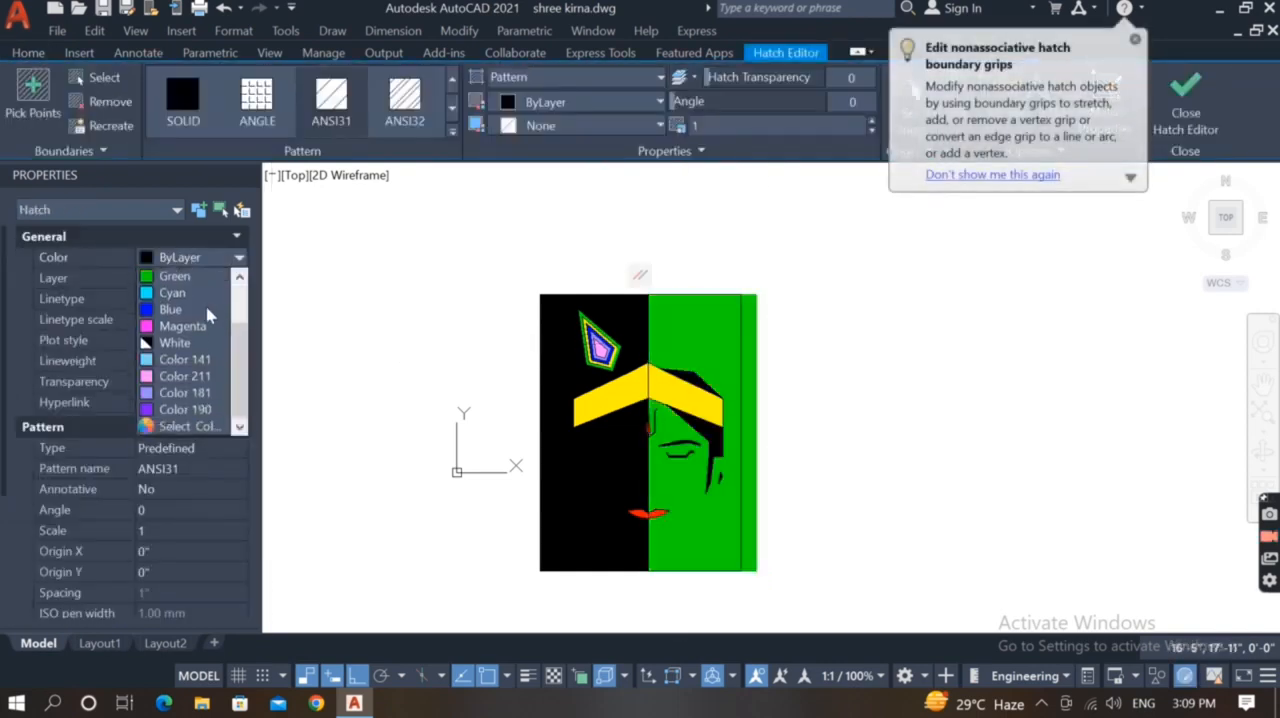
click(201, 300)
key(Escape)
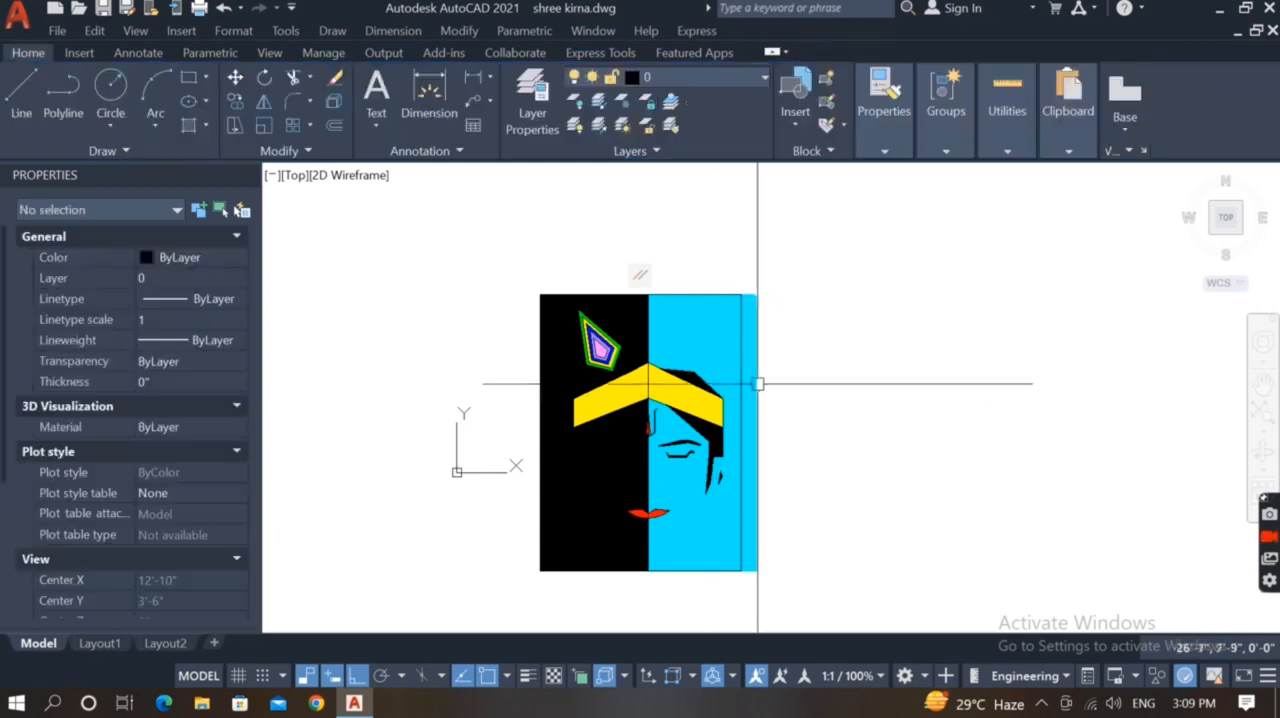
Stretch the frame's right edge outward to meet the outer edge of the cyan hatch
click(745, 360)
scroll(752, 419, up, 2)
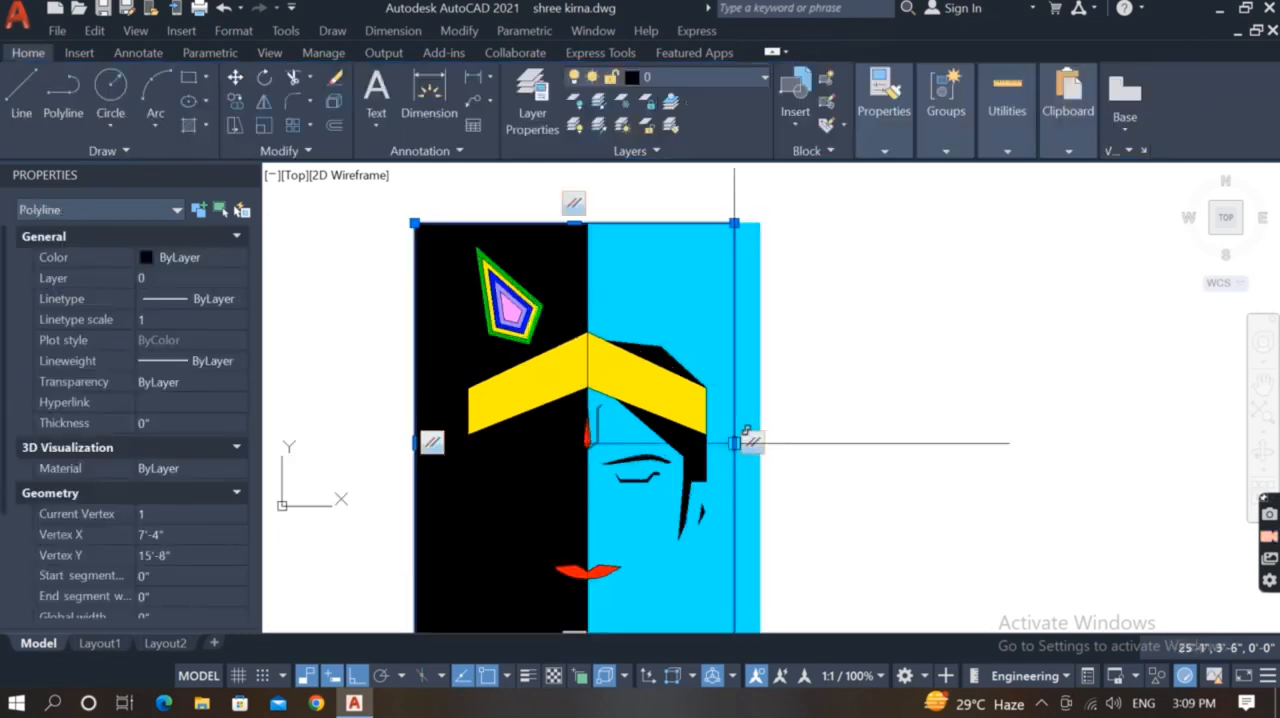
click(741, 433)
key(Escape)
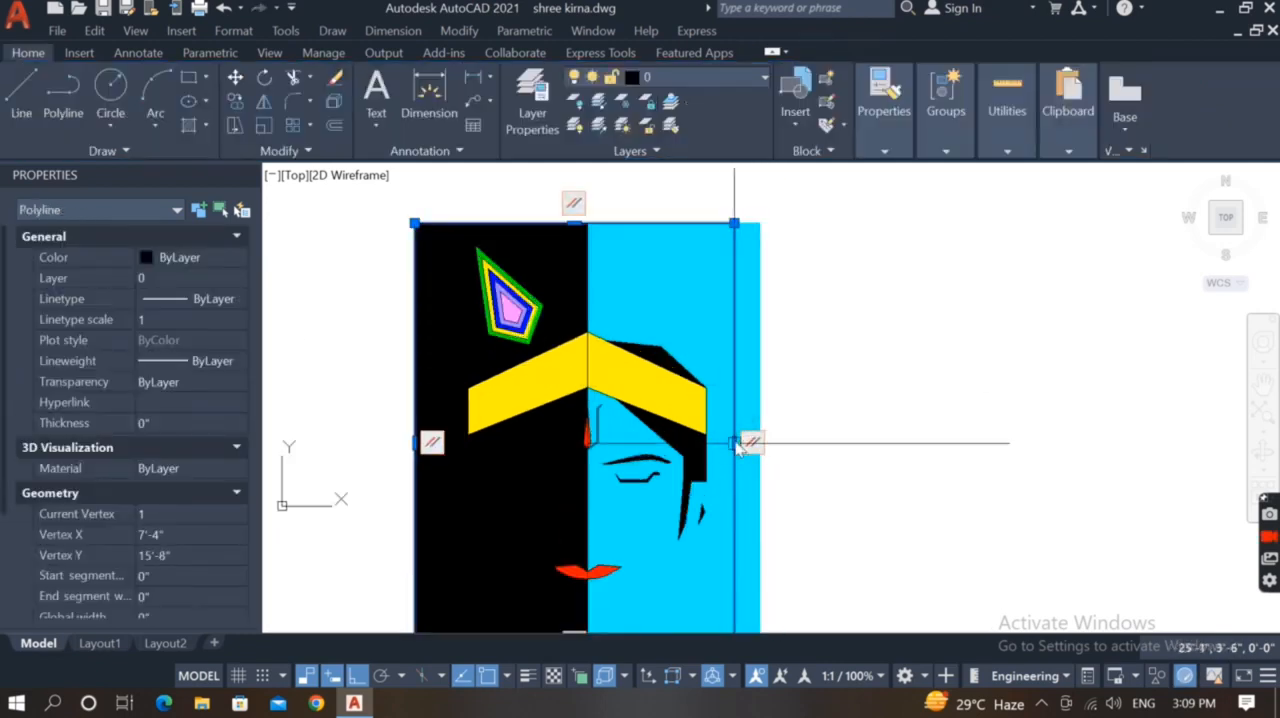
click(735, 442)
scroll(740, 441, up, 4)
click(791, 451)
scroll(790, 455, down, 6)
key(Escape)
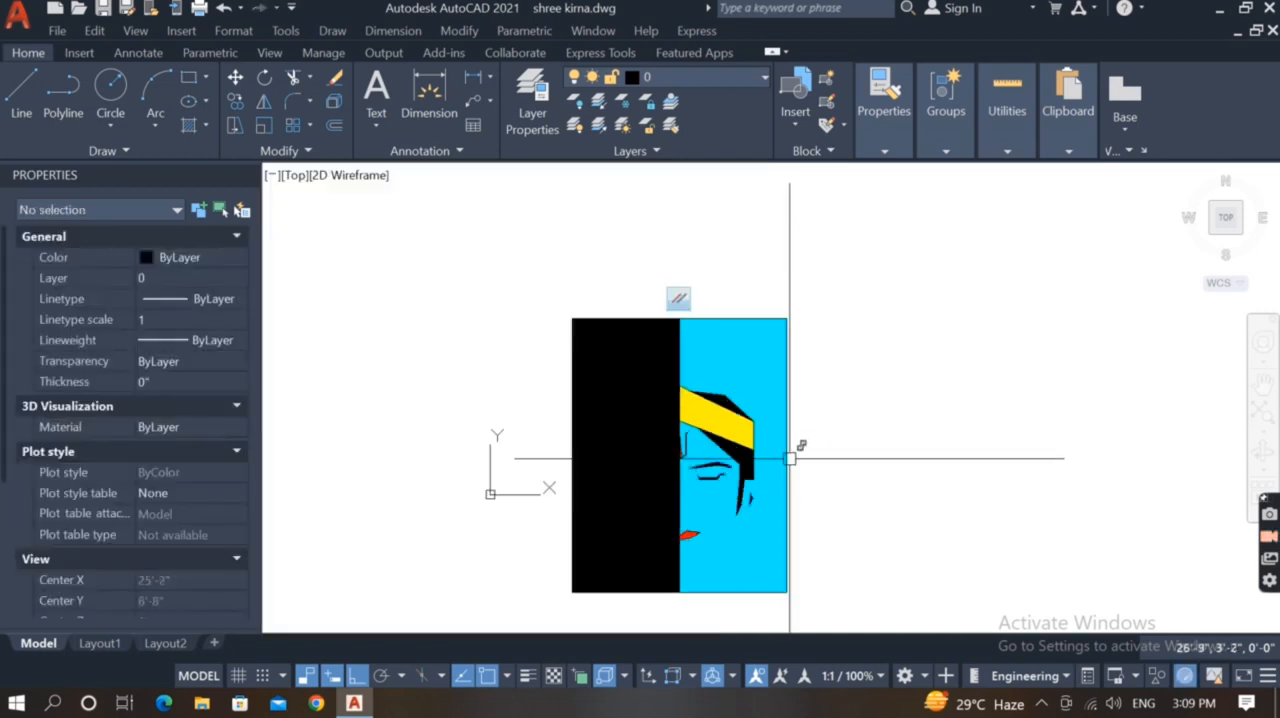
click(609, 349)
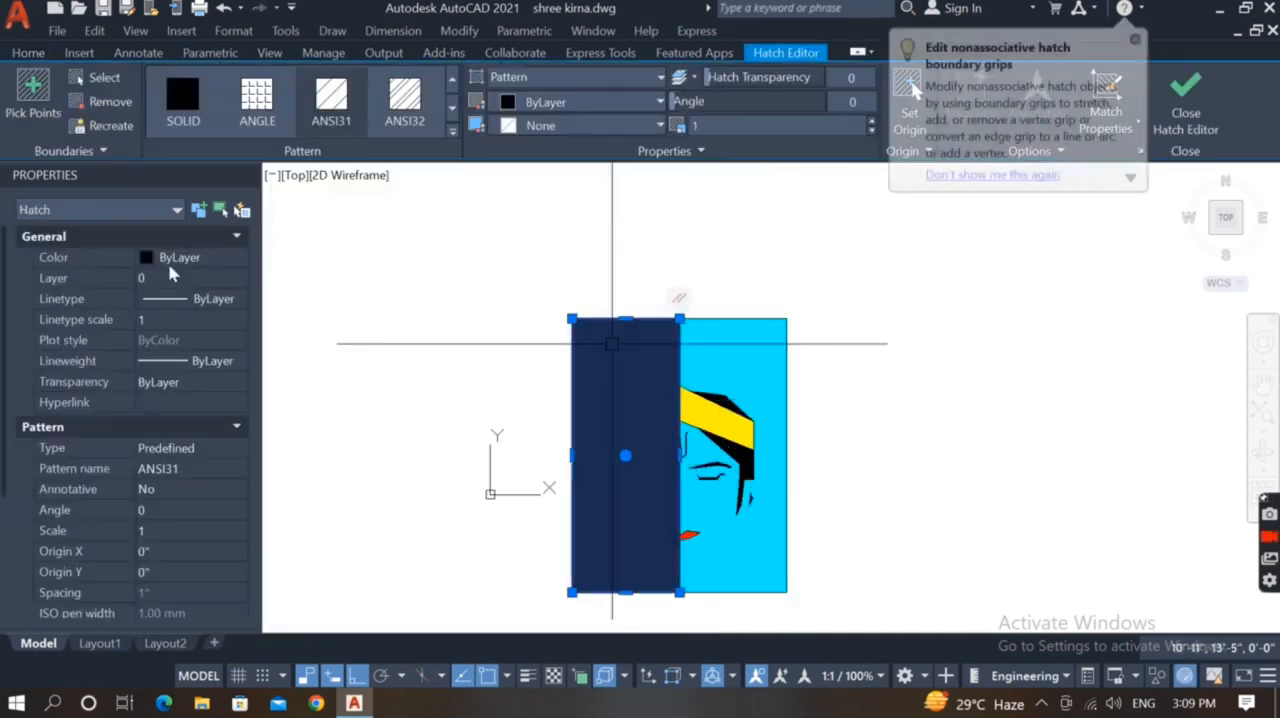
click(188, 258)
click(180, 425)
click(239, 240)
click(163, 243)
click(323, 558)
key(Escape)
Match the properties of the black left-half hatch to the cyan right-half hatch
text(ma)
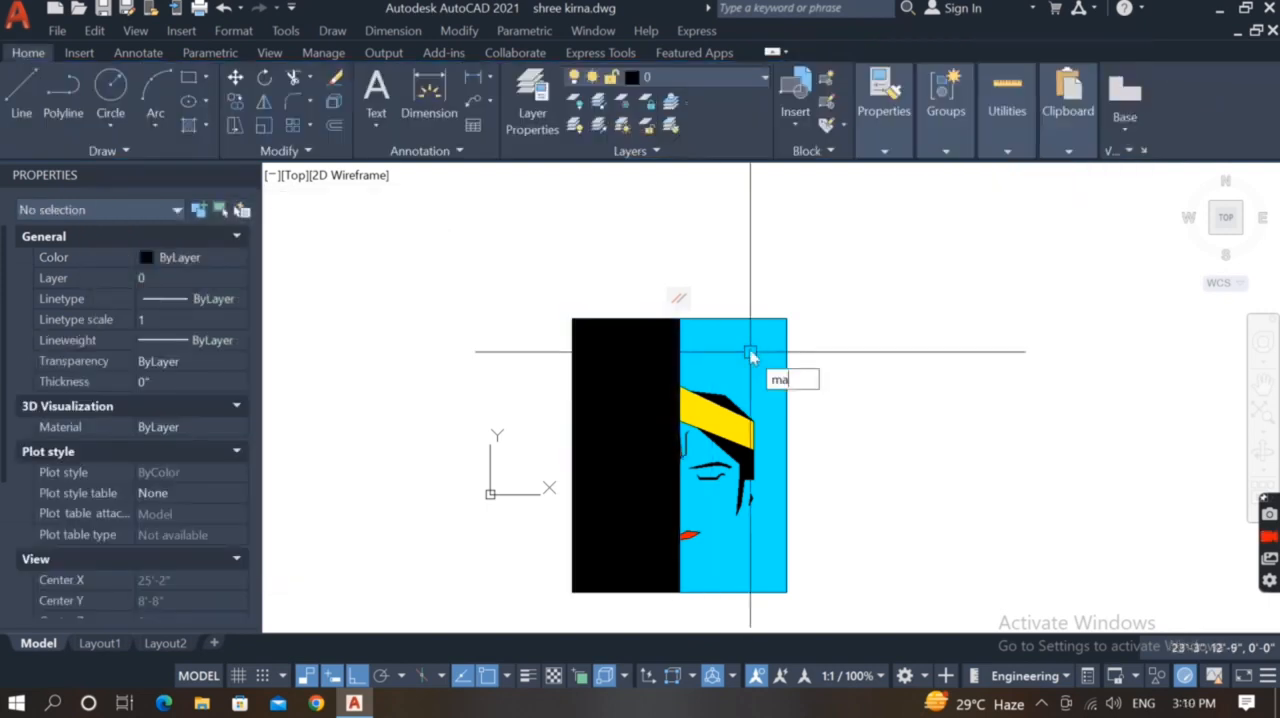
key(Return)
click(751, 356)
click(653, 335)
key(Escape)
Send the cyan hatch on the left half behind the face and ornament
scroll(653, 335, up, 2)
click(640, 333)
text(dr)
key(Return)
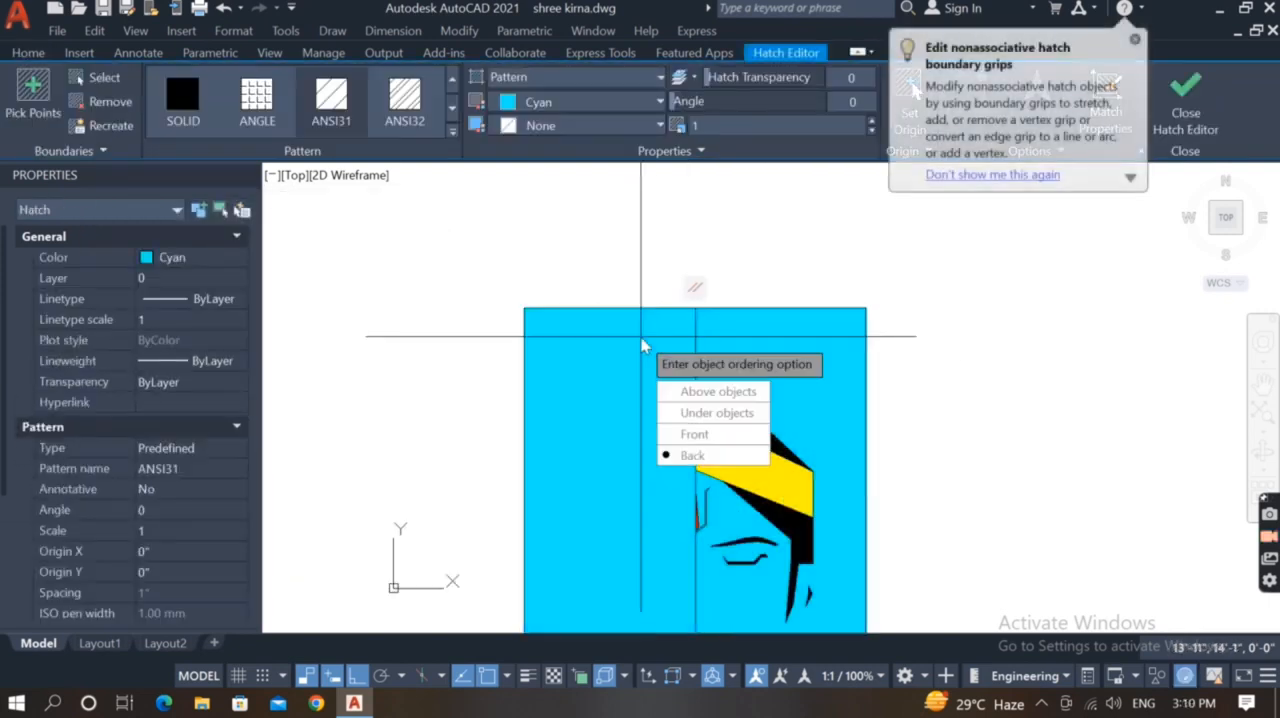
key(Return)
click(694, 338)
key(Escape)
scroll(633, 273, down, 2)
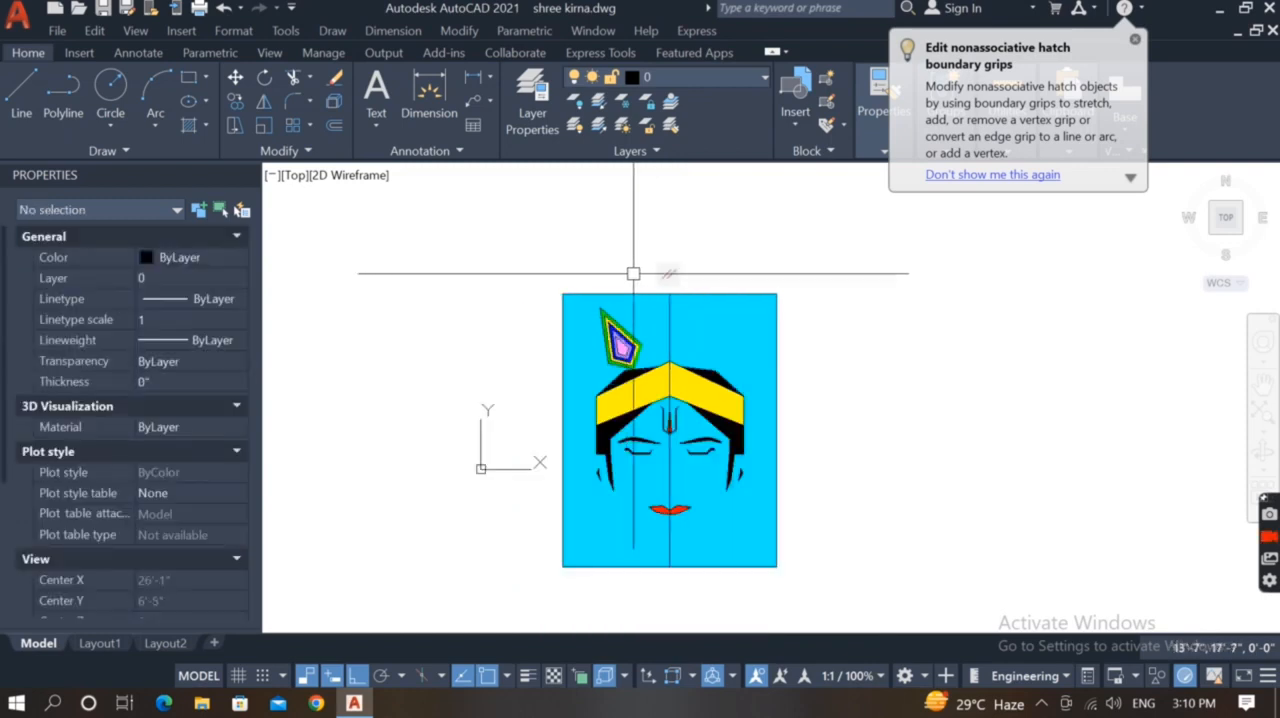
Darken the right-half hatch to the true color 0,214,214 with luminance 42
click(670, 318)
key(Escape)
click(682, 317)
click(682, 317)
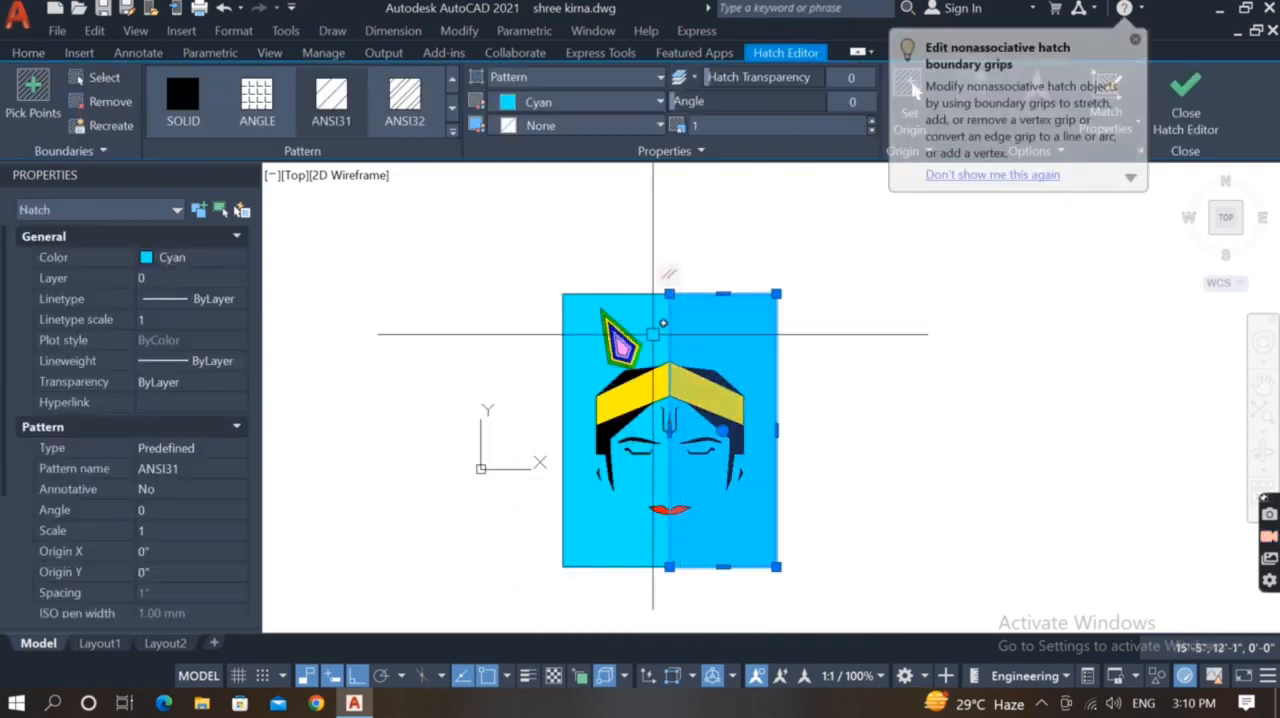
click(204, 259)
click(185, 417)
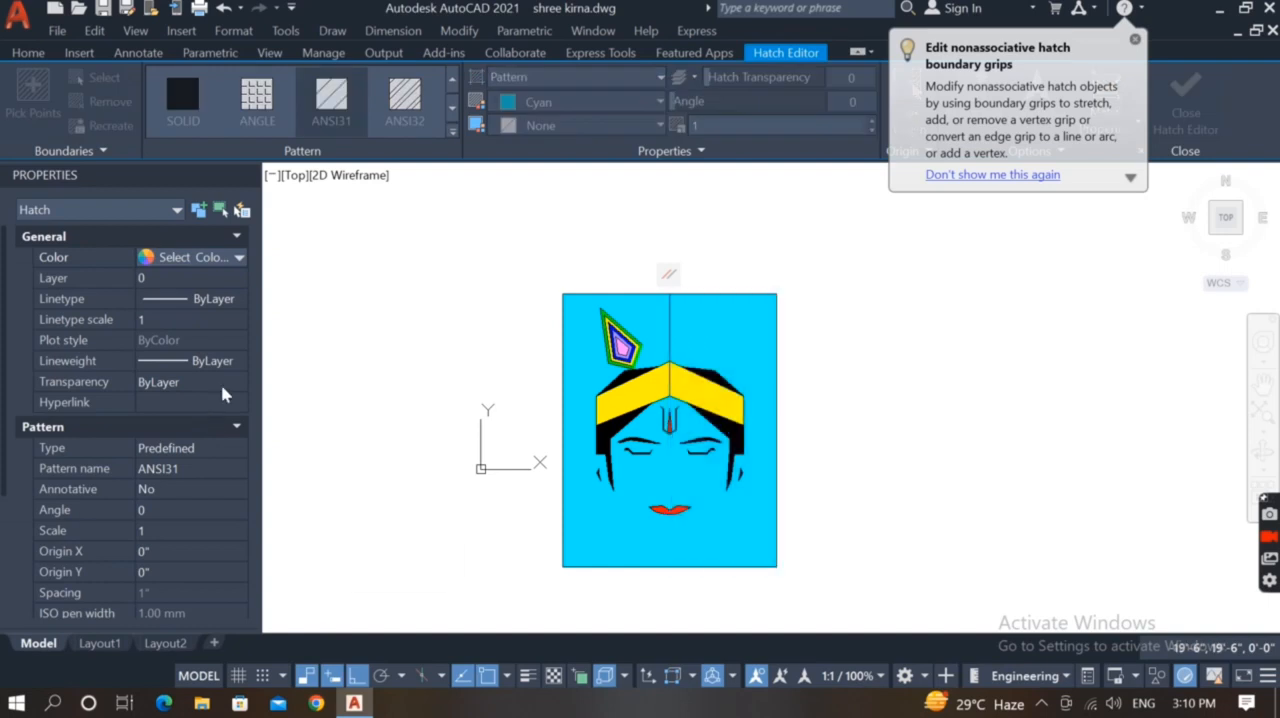
click(313, 405)
drag(312, 404, 312, 411)
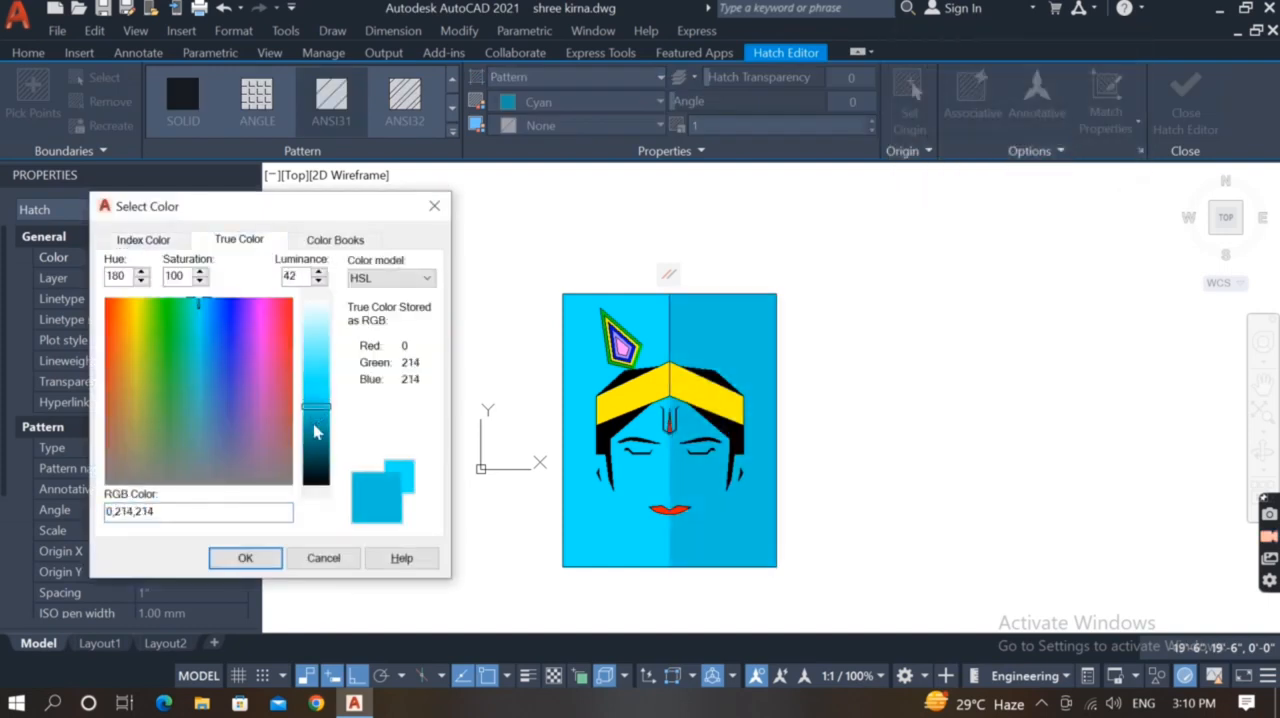
click(271, 565)
key(Escape)
Delete the vertical centre line running through the face
click(669, 328)
key(Delete)
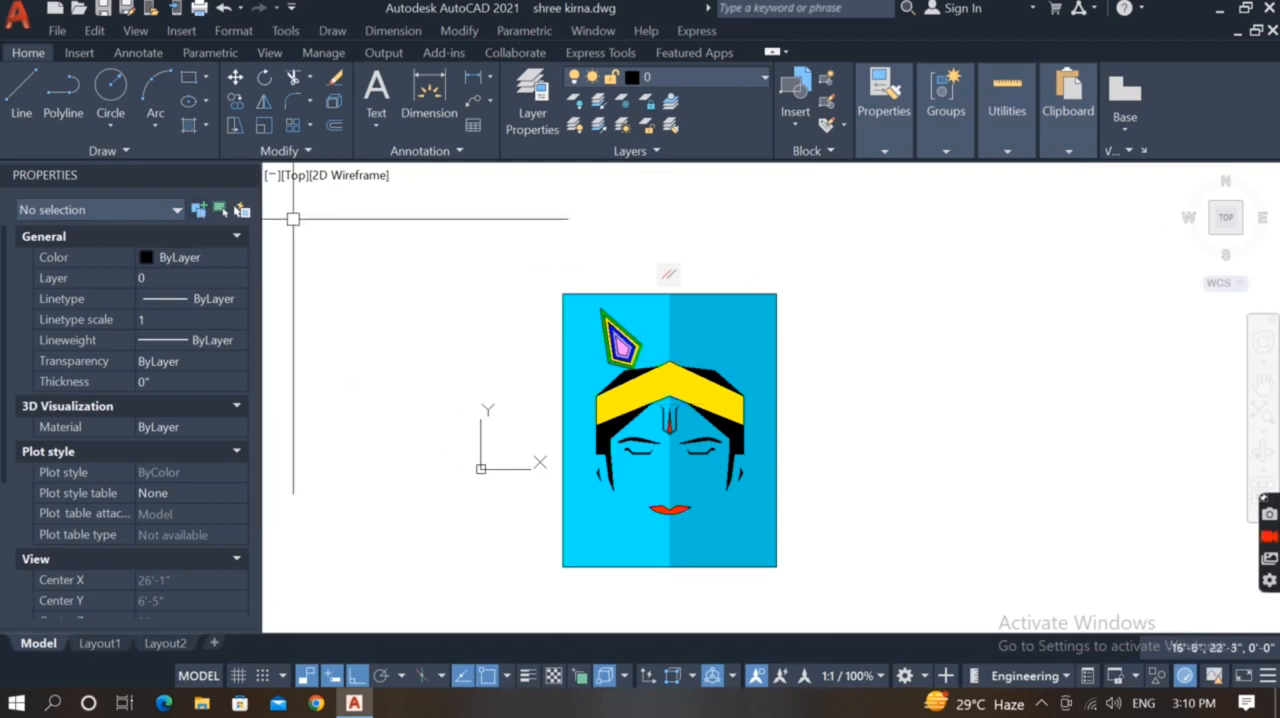
Close the Properties palette and zoom to the extents of the finished portrait
click(244, 176)
text(z)
key(Return)
text(e)
key(Return)
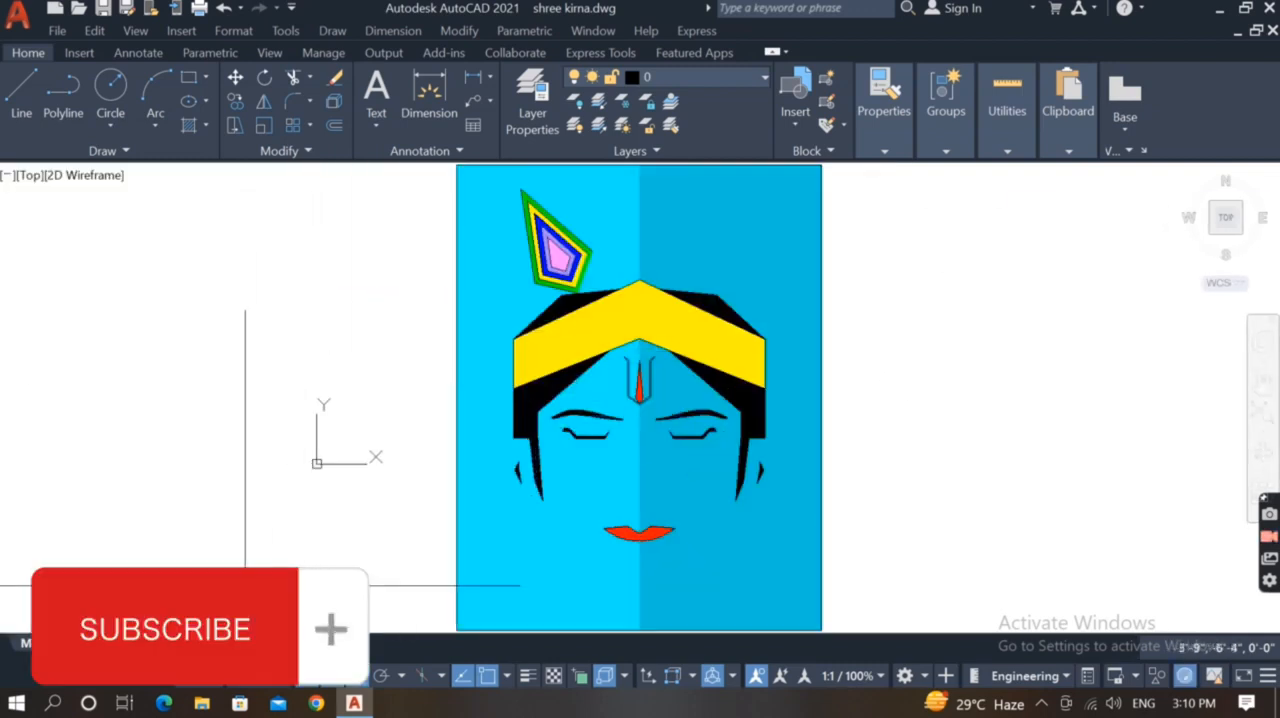